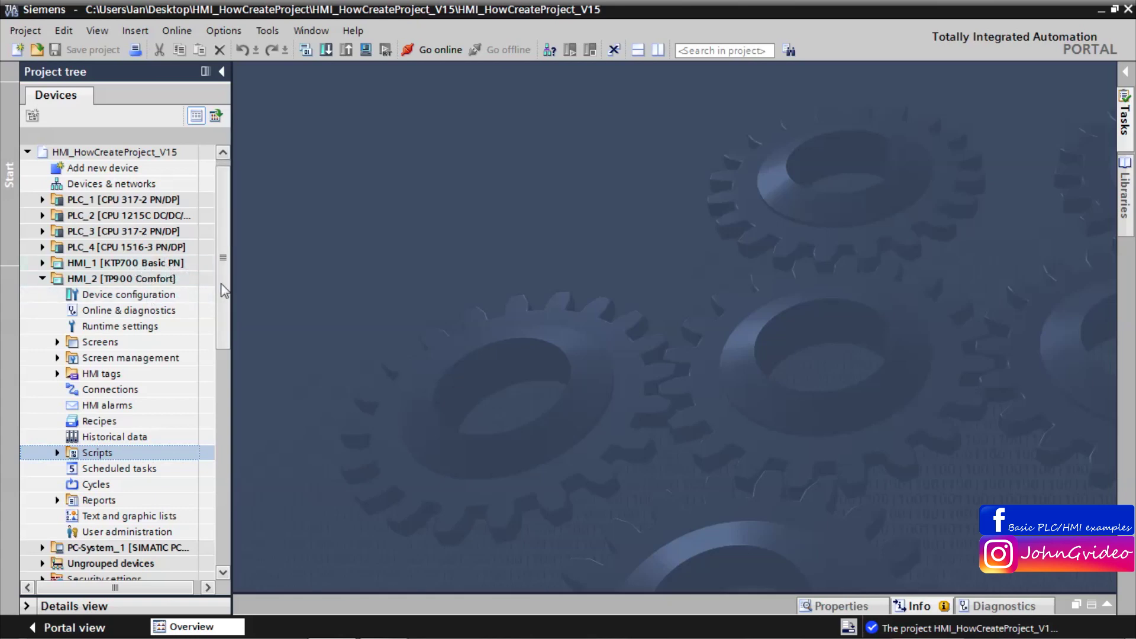
# Expand Screen management under HMI_2 [TP900 Comfort] and open the Global screen
pyautogui.moveTo(224, 296); pyautogui.dragTo(231, 387)
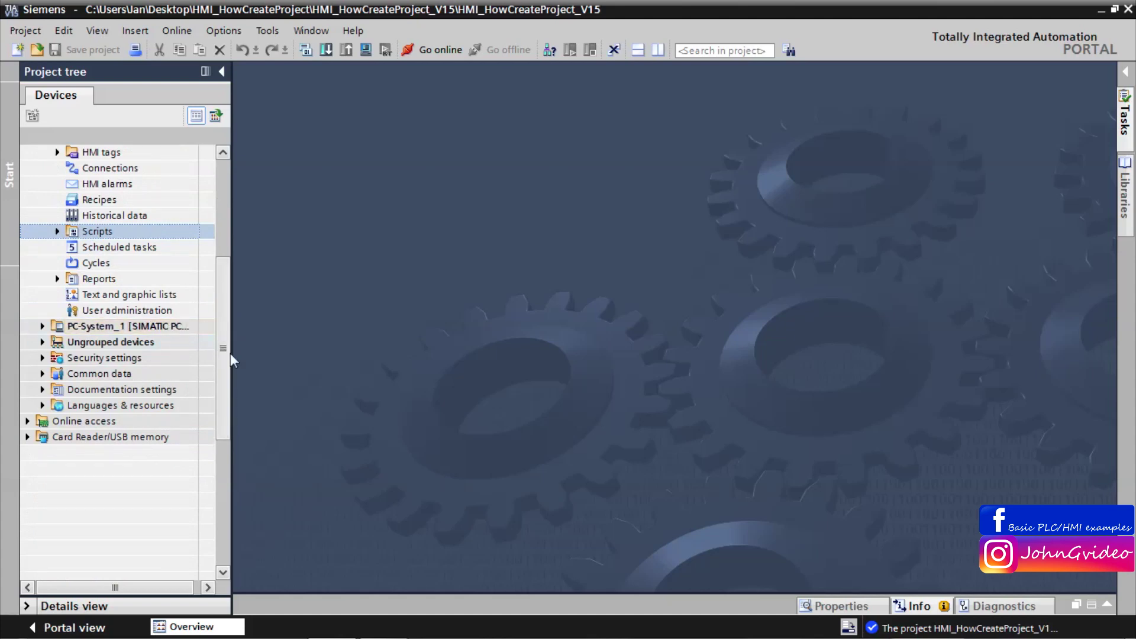
pyautogui.moveTo(229, 354); pyautogui.dragTo(229, 259)
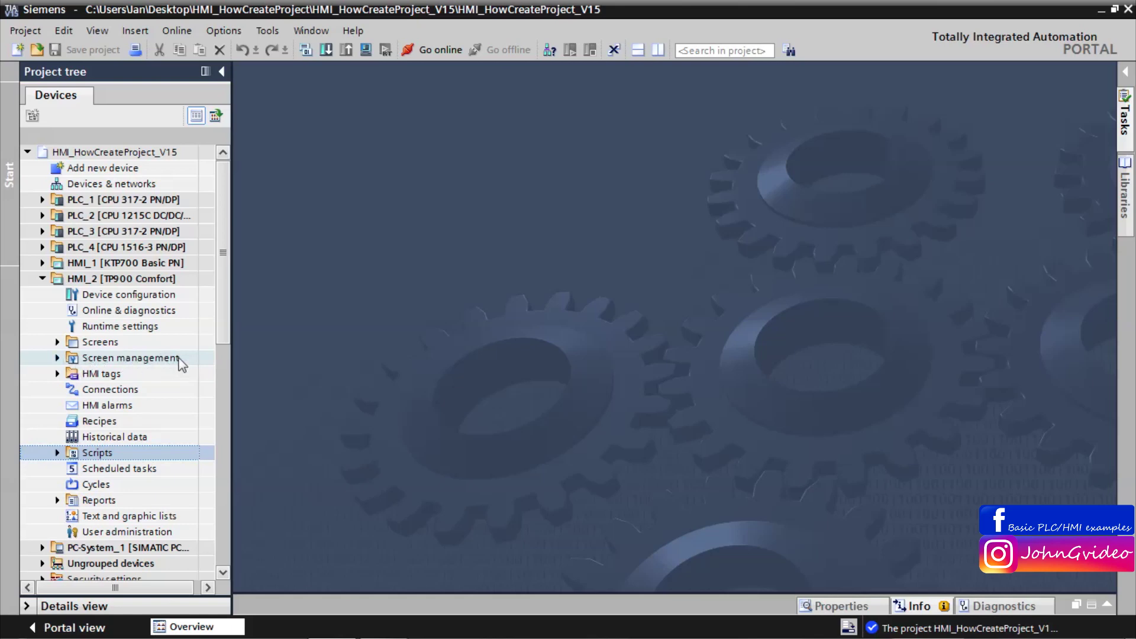
pyautogui.click(55, 358)
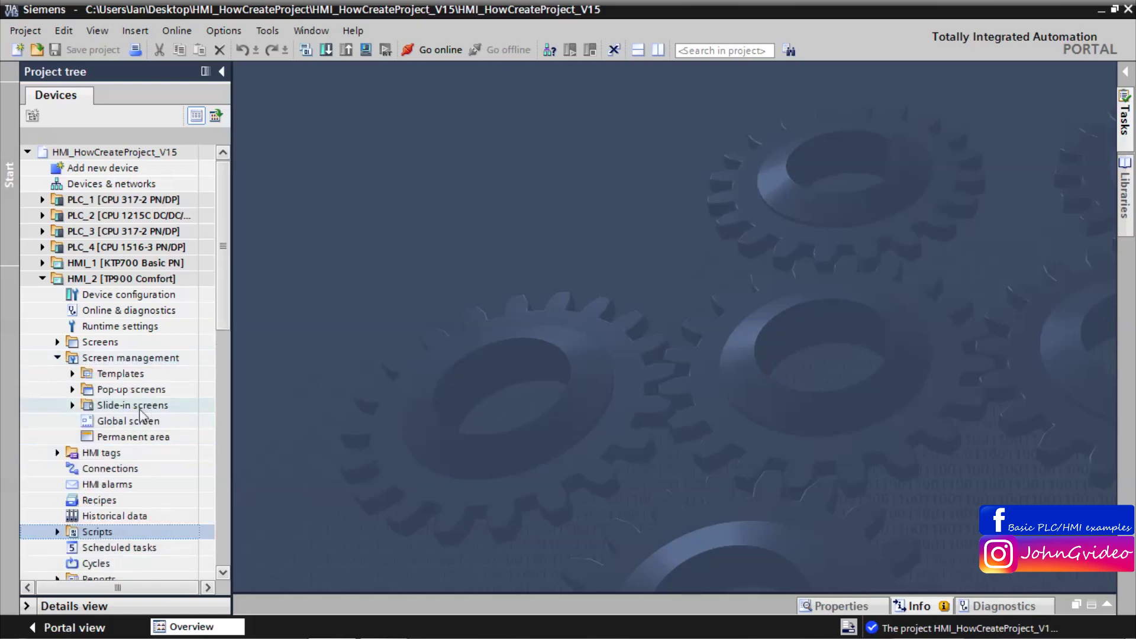
pyautogui.doubleClick(131, 428)
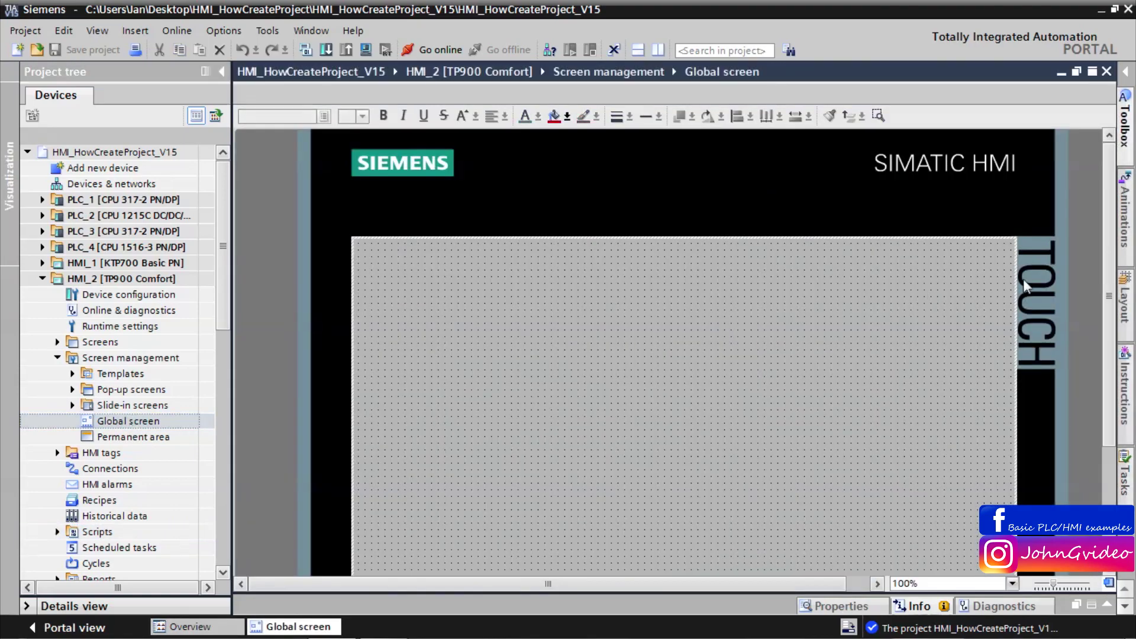
# Show the Toolbox Controls pane beside the Global screen editor, with HMI_2's Screens list collapsed
pyautogui.scroll(-3, 1029, 284)
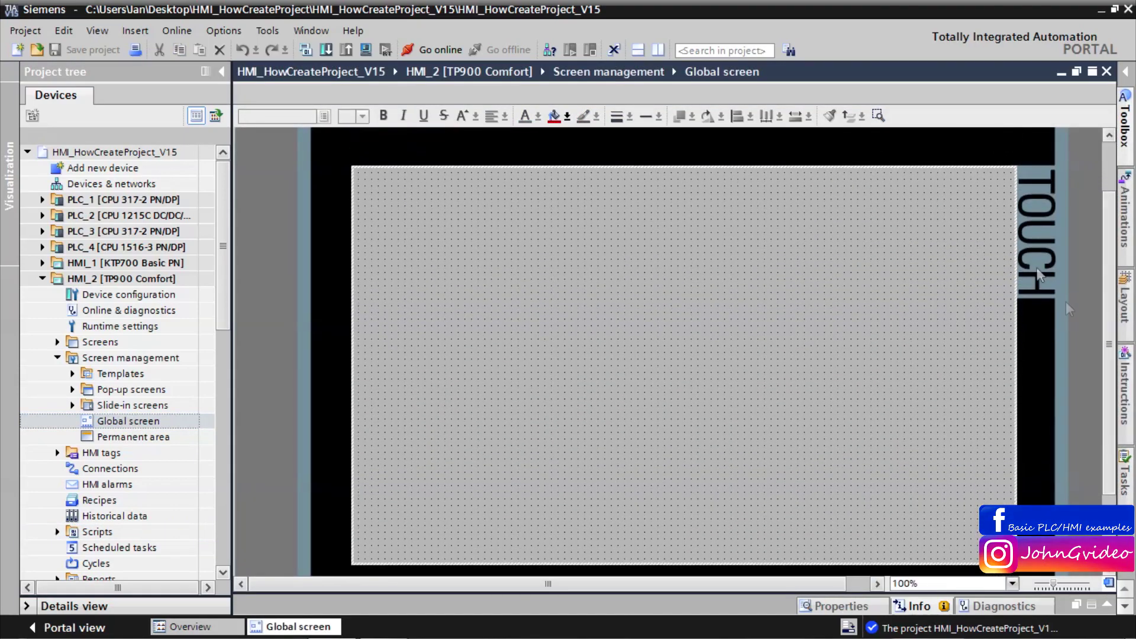
pyautogui.click(1123, 77)
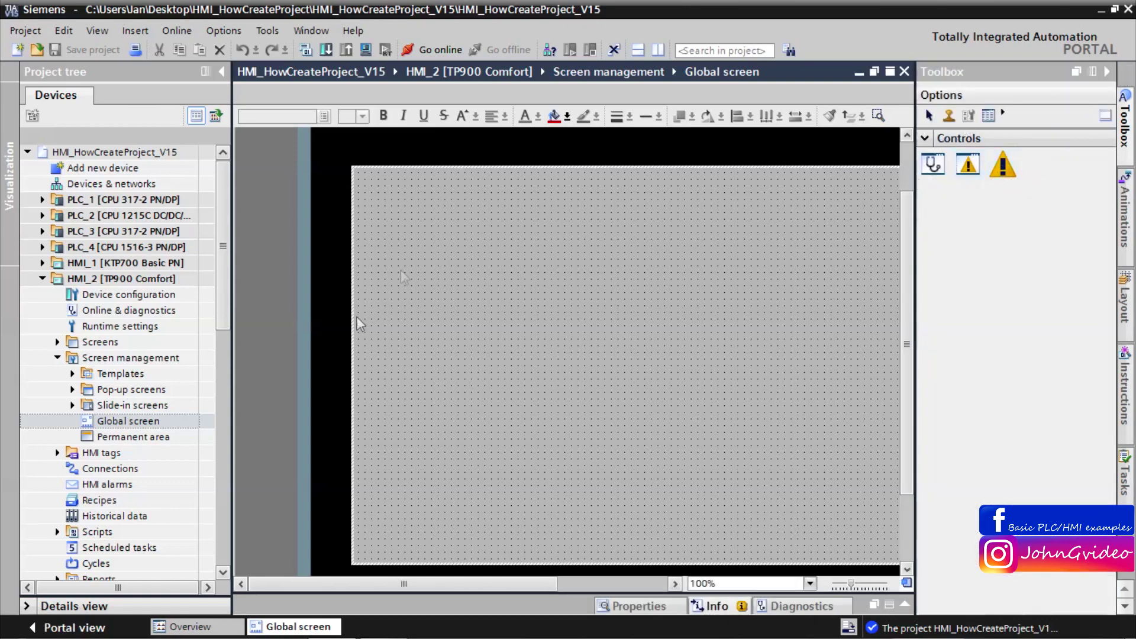
pyautogui.moveTo(391, 585); pyautogui.dragTo(450, 592)
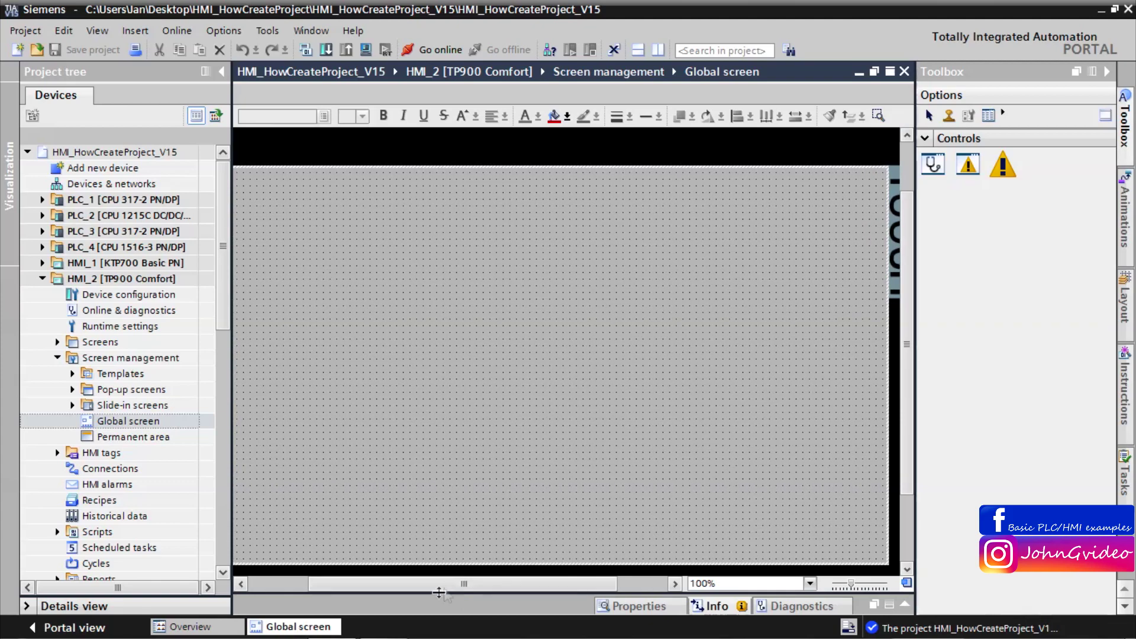
pyautogui.click(58, 342)
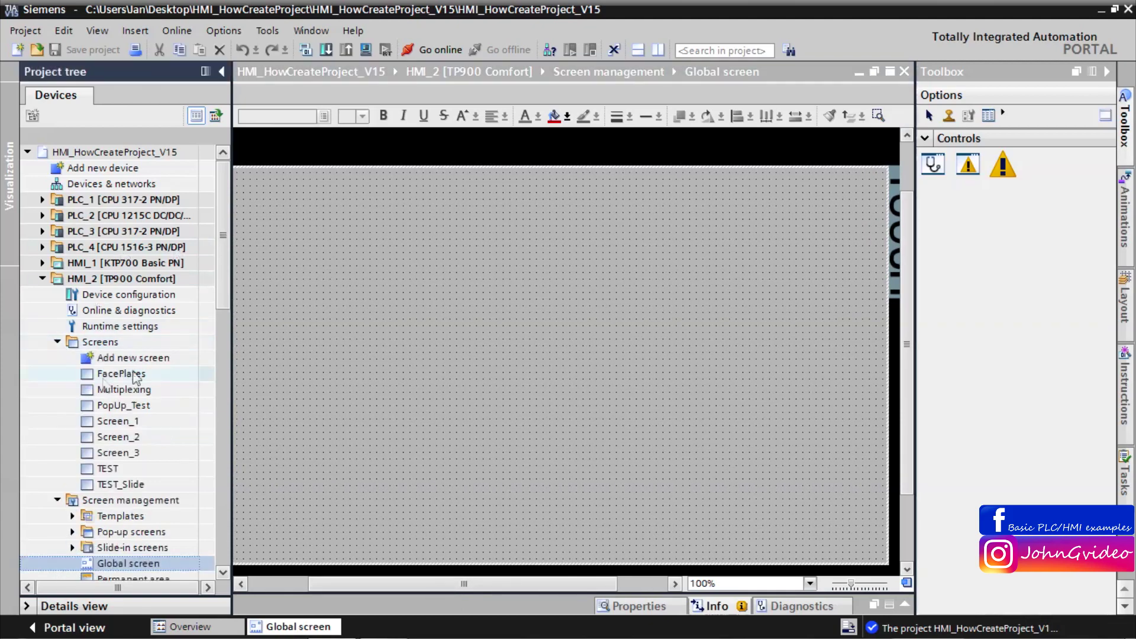
pyautogui.click(58, 342)
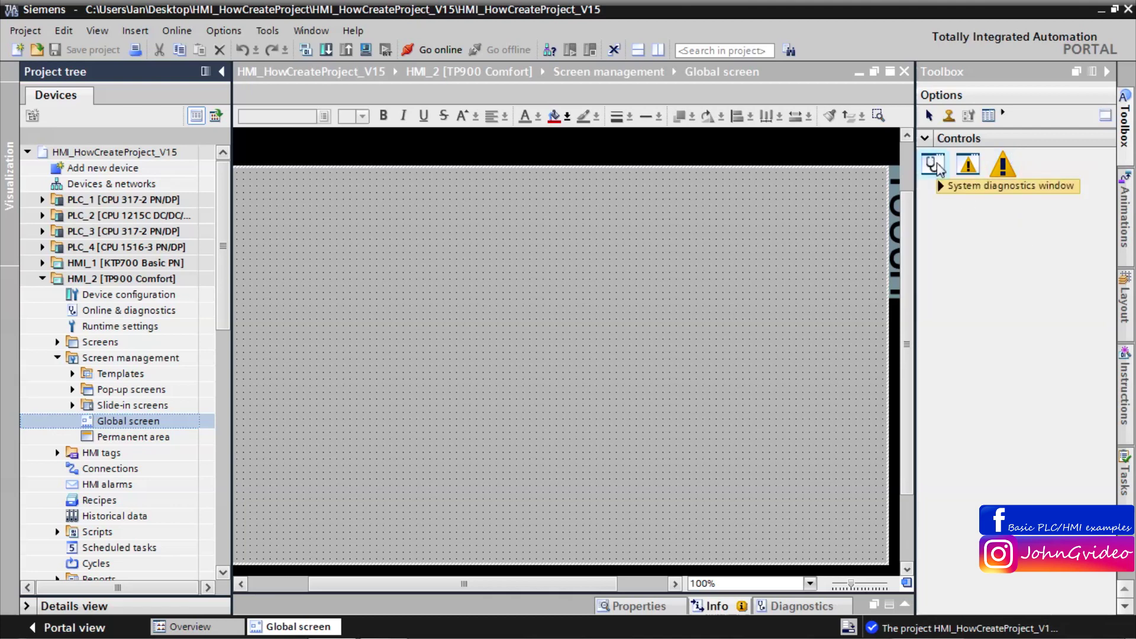
pyautogui.moveTo(936, 168)
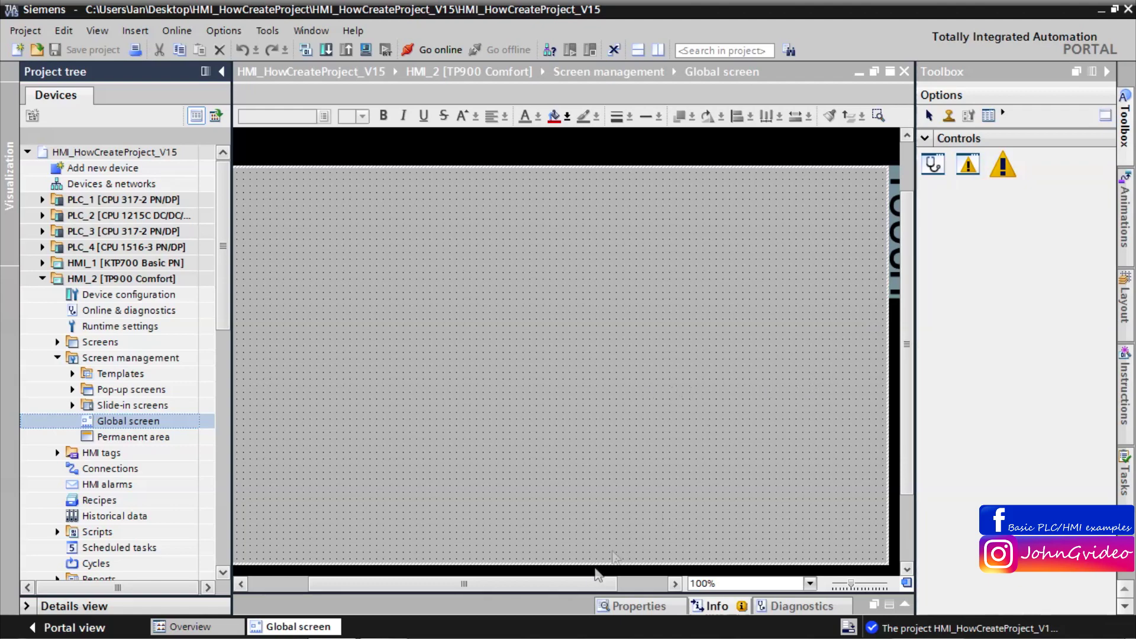
pyautogui.moveTo(581, 583); pyautogui.dragTo(572, 584)
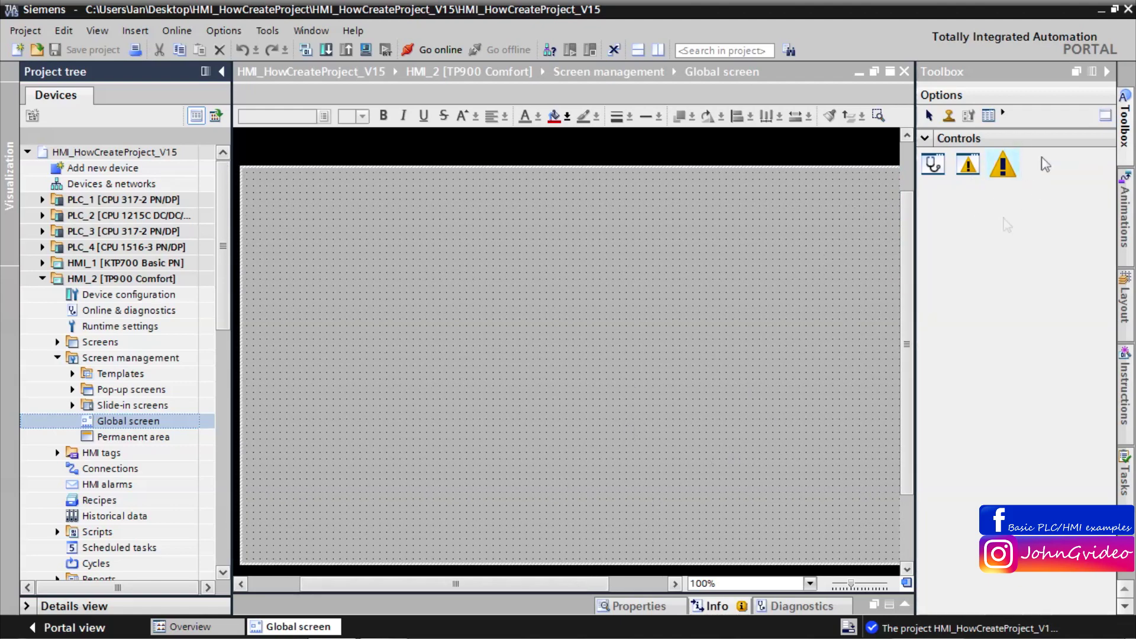
pyautogui.moveTo(565, 581); pyautogui.dragTo(581, 583)
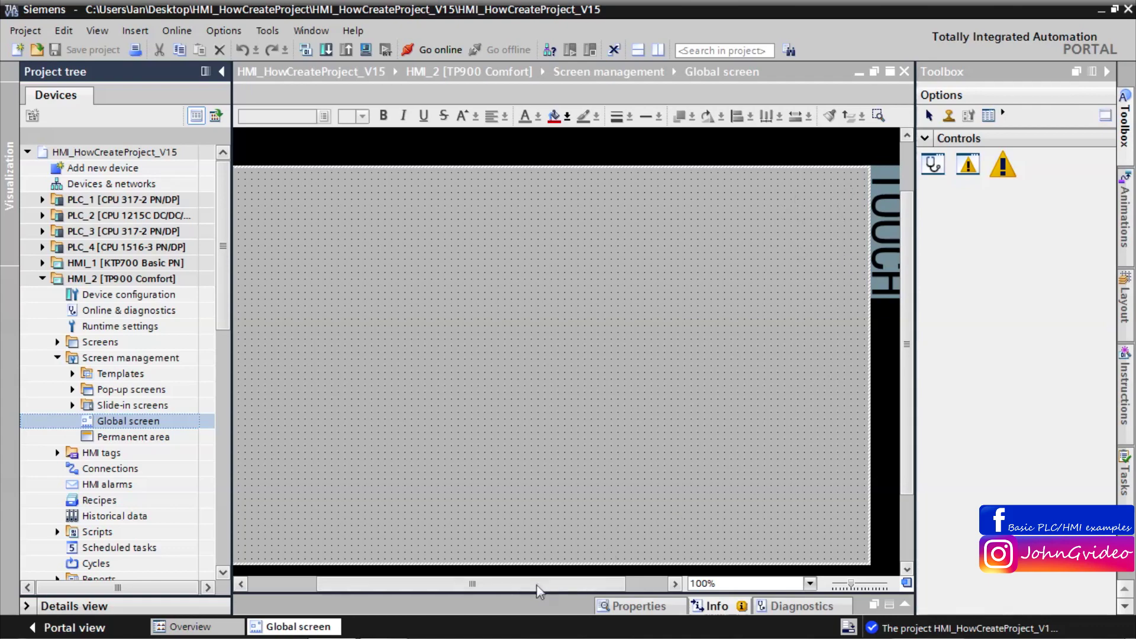
pyautogui.moveTo(540, 584); pyautogui.dragTo(537, 584)
# Place a 600×300 alarm window in the lower part of the Global screen
pyautogui.click(968, 166)
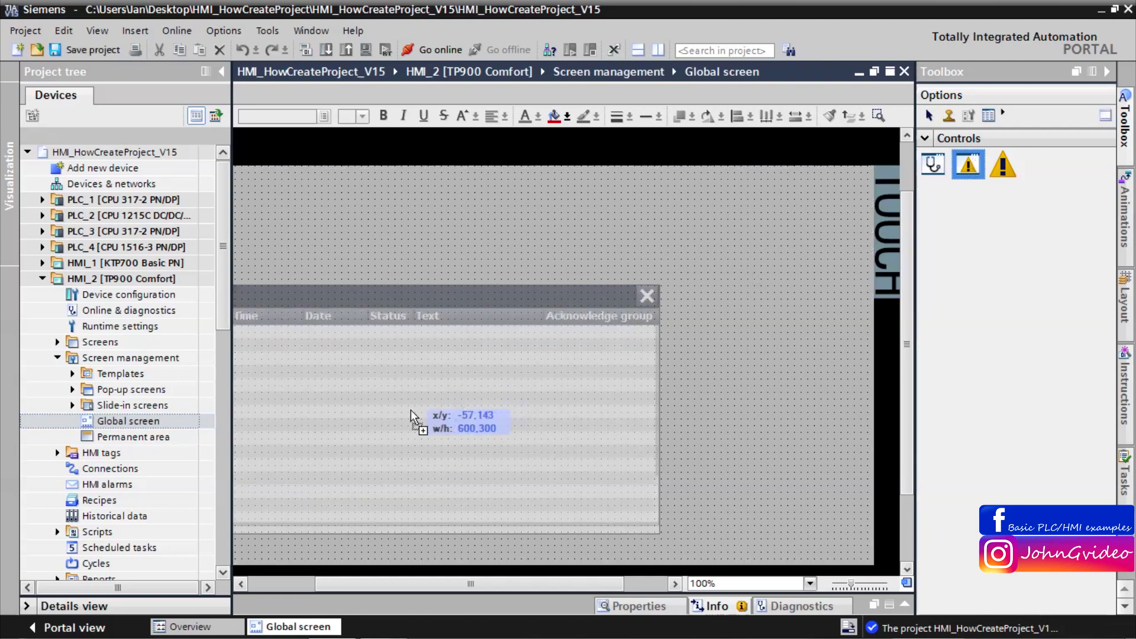
pyautogui.click(504, 445)
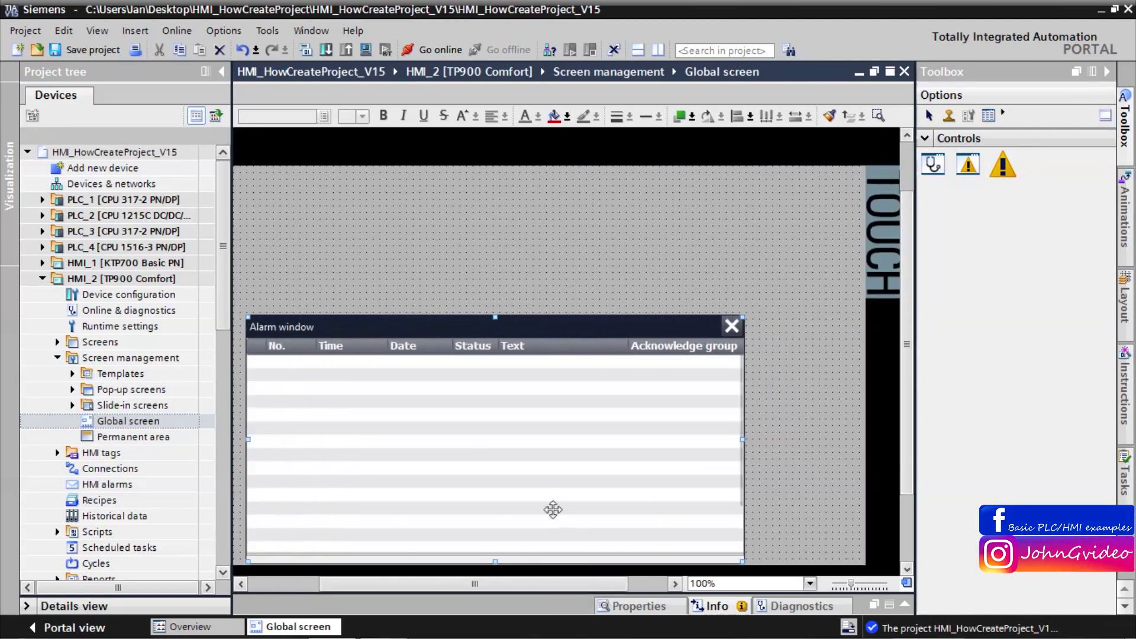
pyautogui.moveTo(553, 507); pyautogui.dragTo(591, 507)
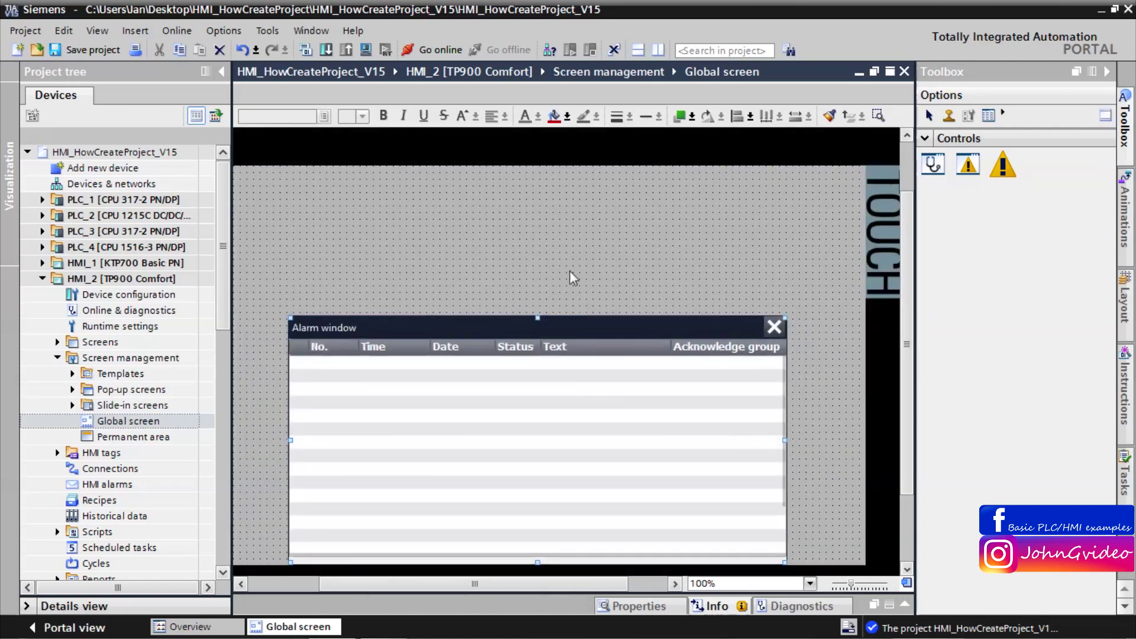
# Save the project and expand HMI_2's Screens list
pyautogui.click(87, 50)
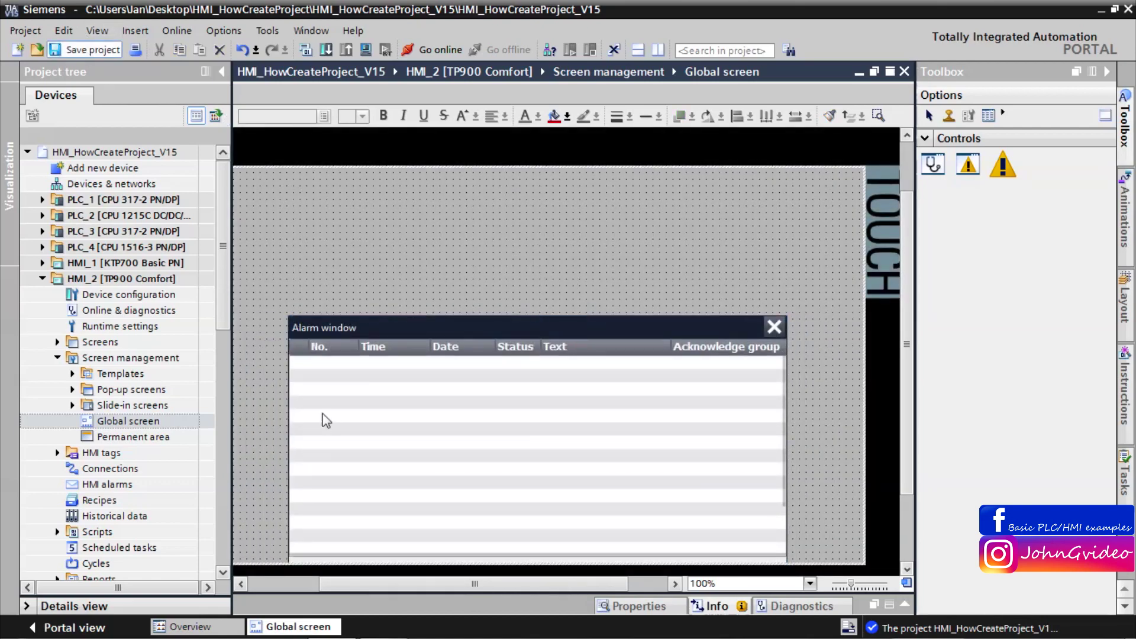
pyautogui.click(57, 342)
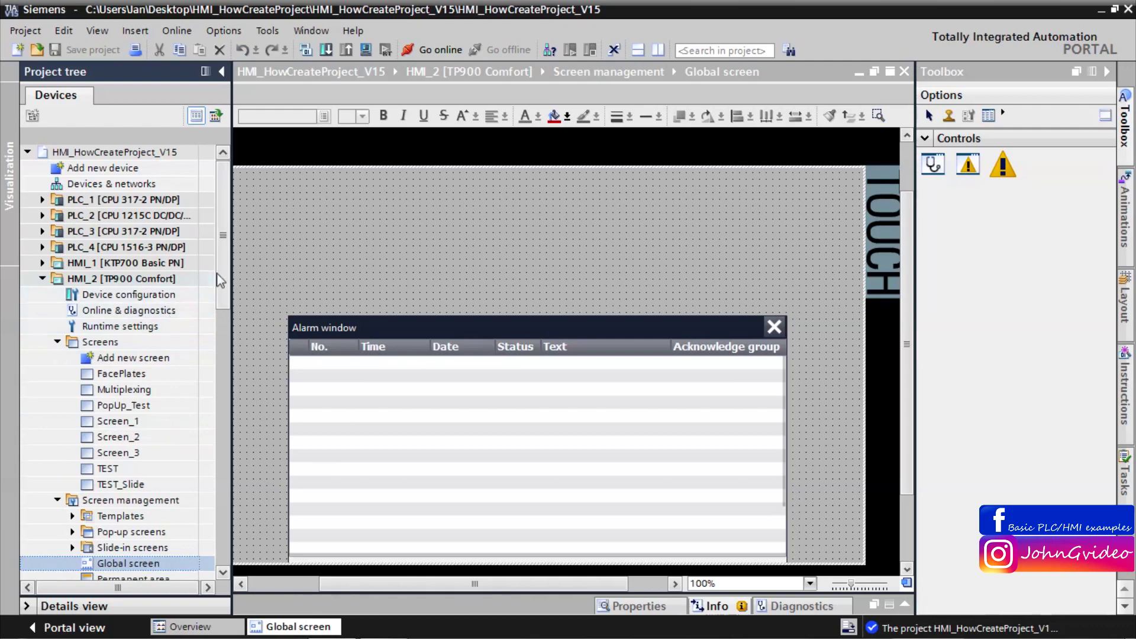
pyautogui.scroll(-2, 217, 310)
# Add a new screen under HMI_2 and rename Screen_4 to 'Global_test'
pyautogui.doubleClick(105, 263)
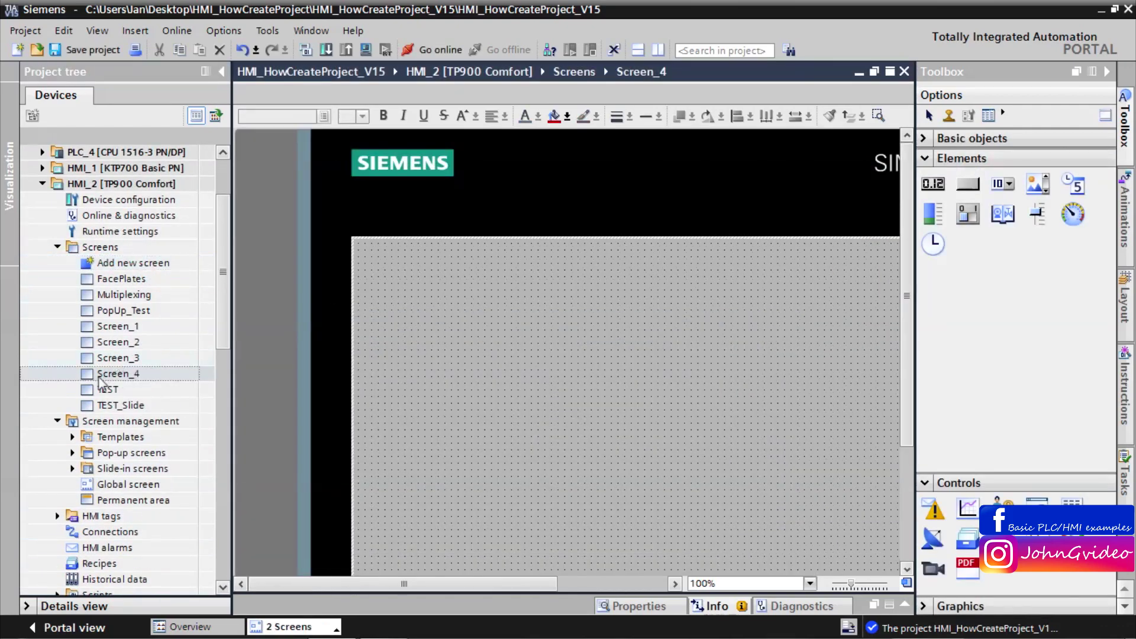
pyautogui.click(107, 376)
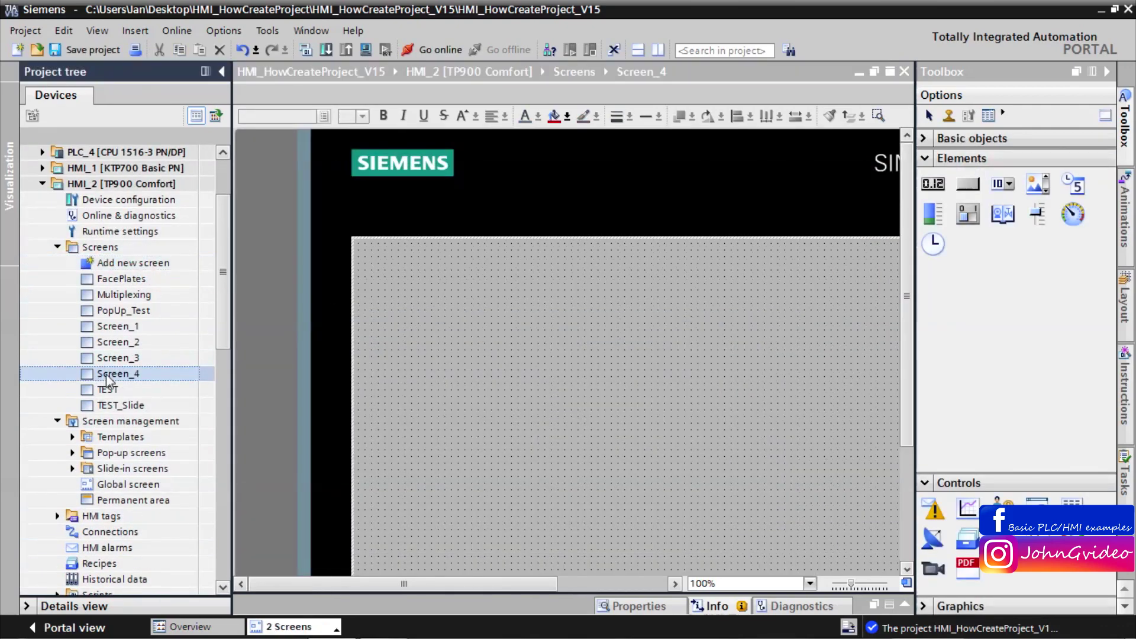
pyautogui.click(107, 378)
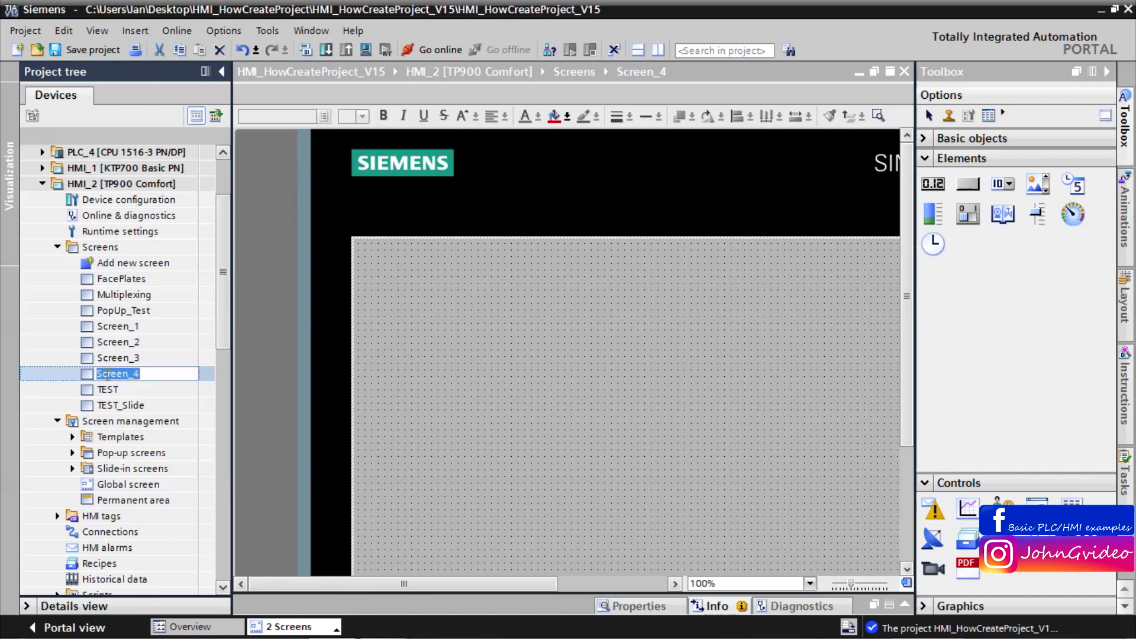
pyautogui.write('Global_test')
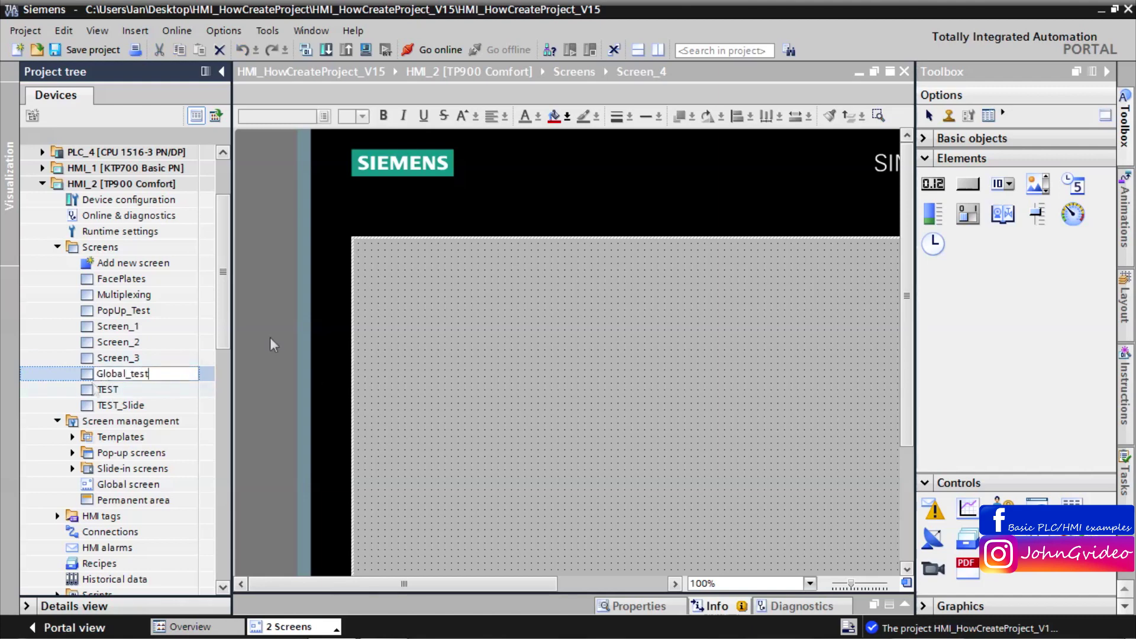
pyautogui.press('Return')
pyautogui.moveTo(512, 584); pyautogui.dragTo(542, 581)
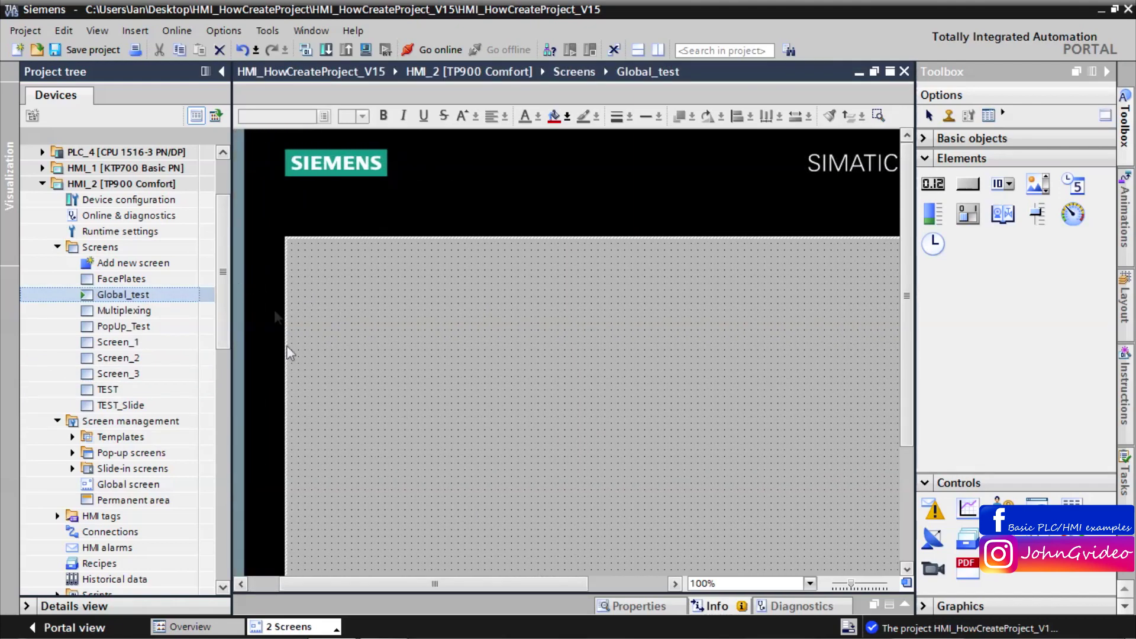
pyautogui.moveTo(321, 588); pyautogui.dragTo(349, 586)
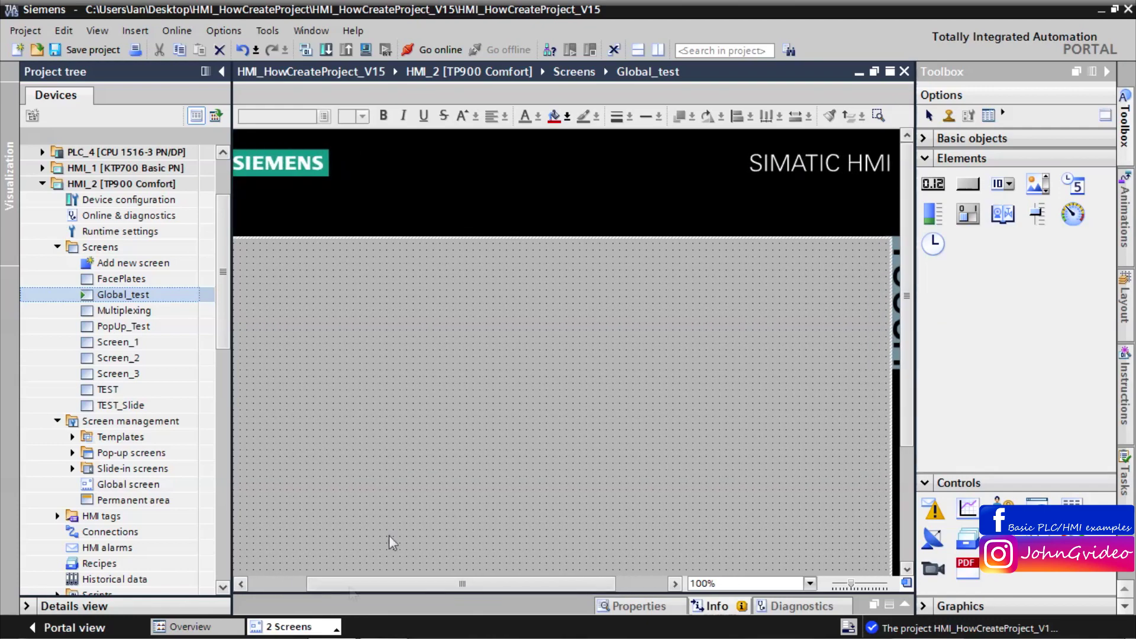
# Switch between Global screen and Global_test, ending on Global screen with the project tree expanded
pyautogui.click(221, 71)
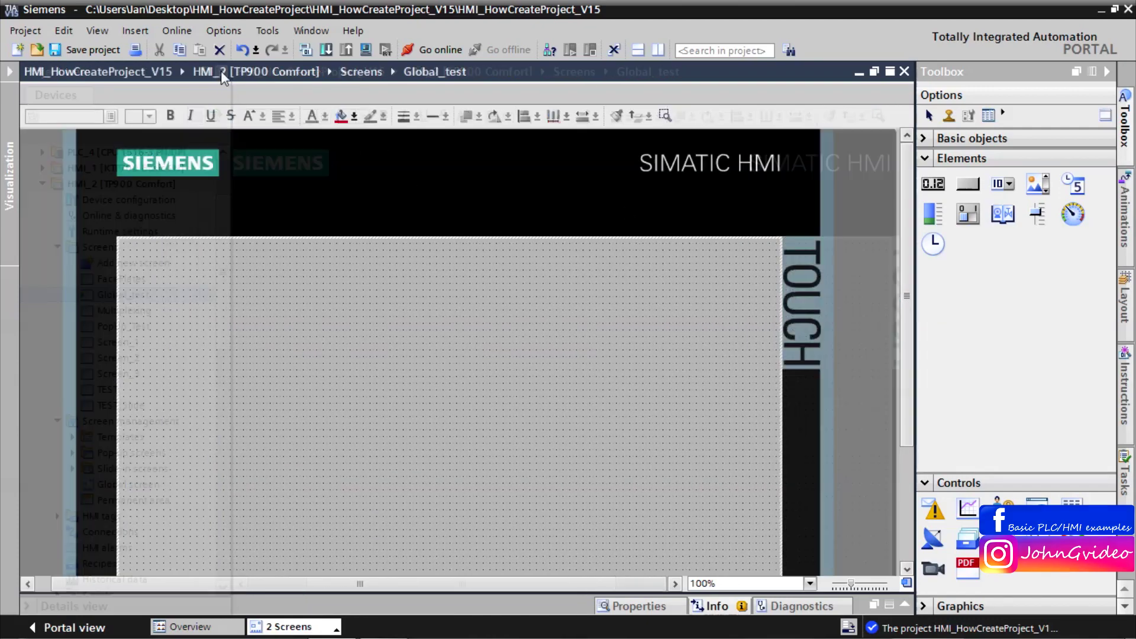
pyautogui.scroll(-1, 914, 306)
pyautogui.scroll(-2, 914, 306)
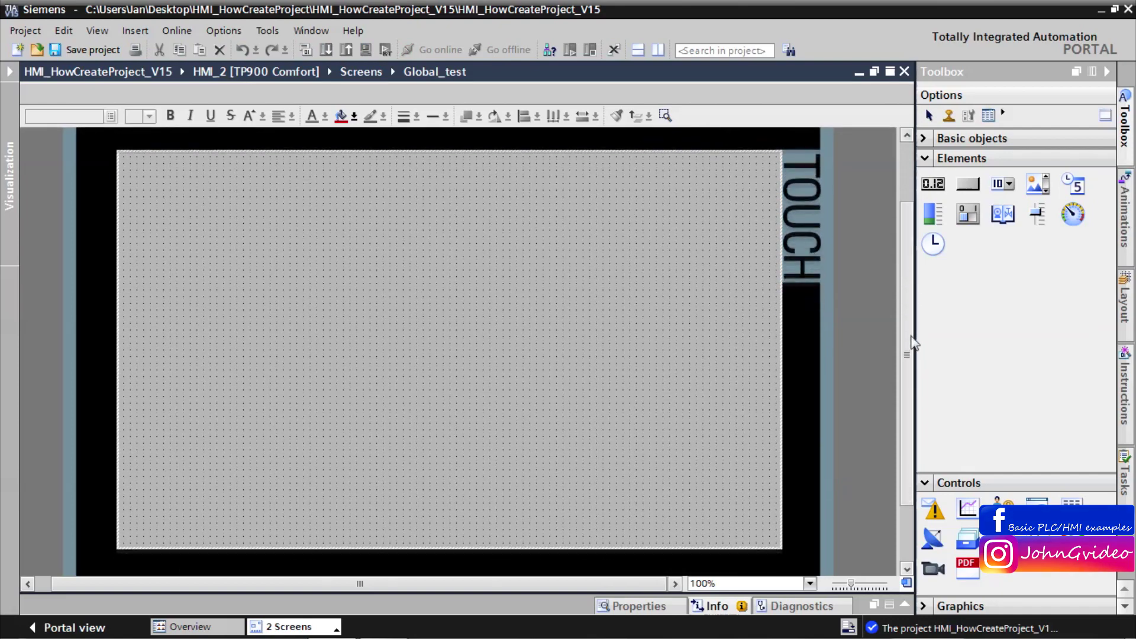
pyautogui.click(293, 626)
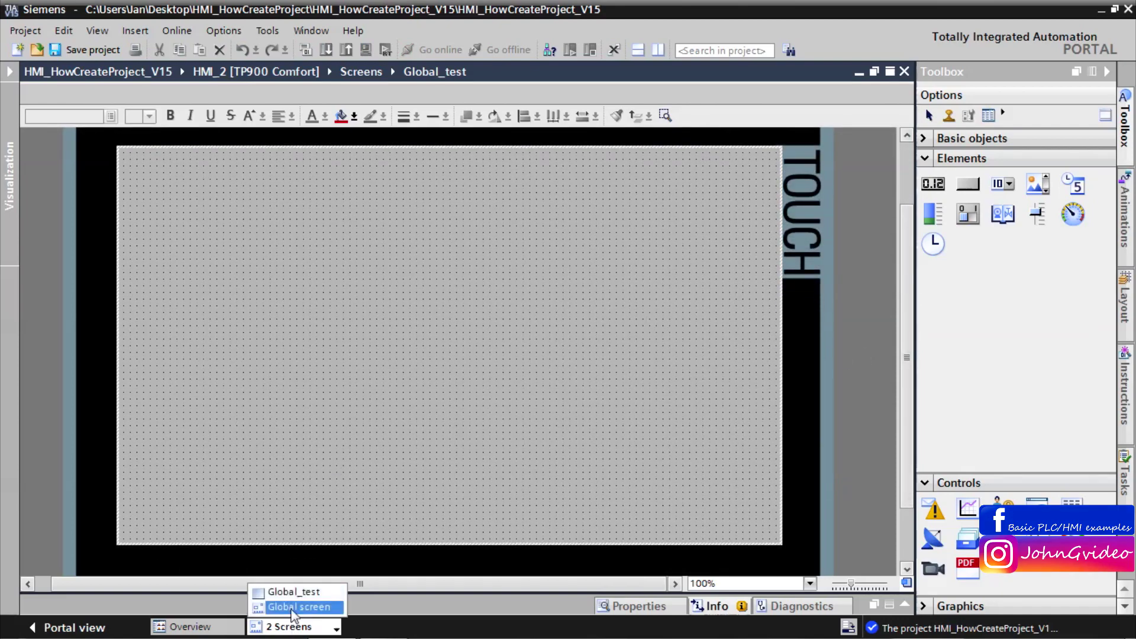
pyautogui.click(291, 609)
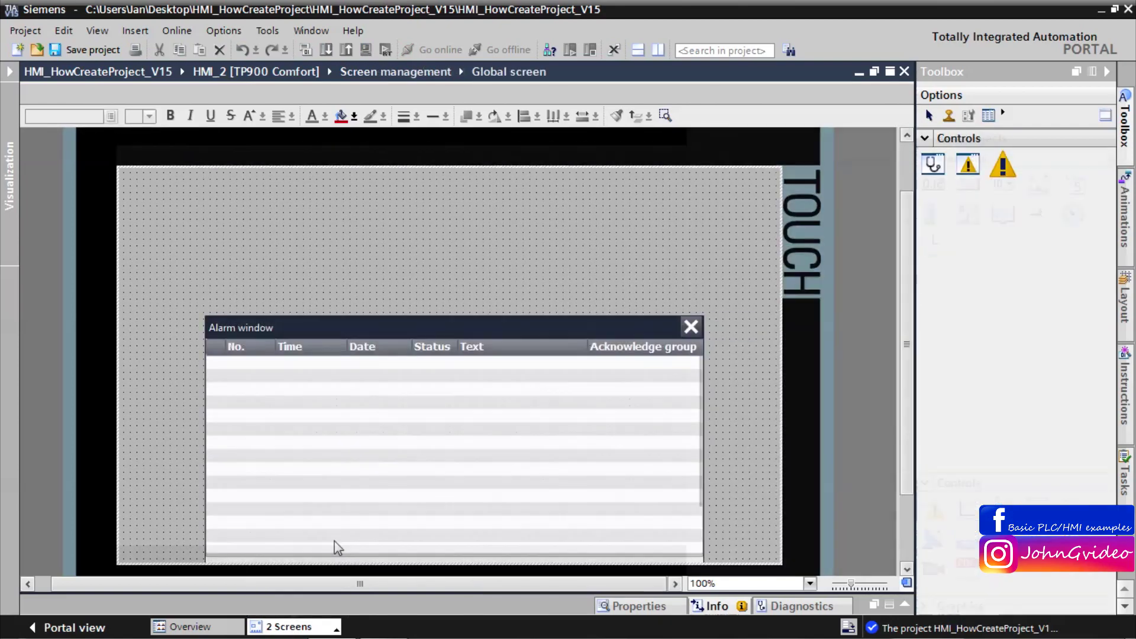
pyautogui.click(309, 591)
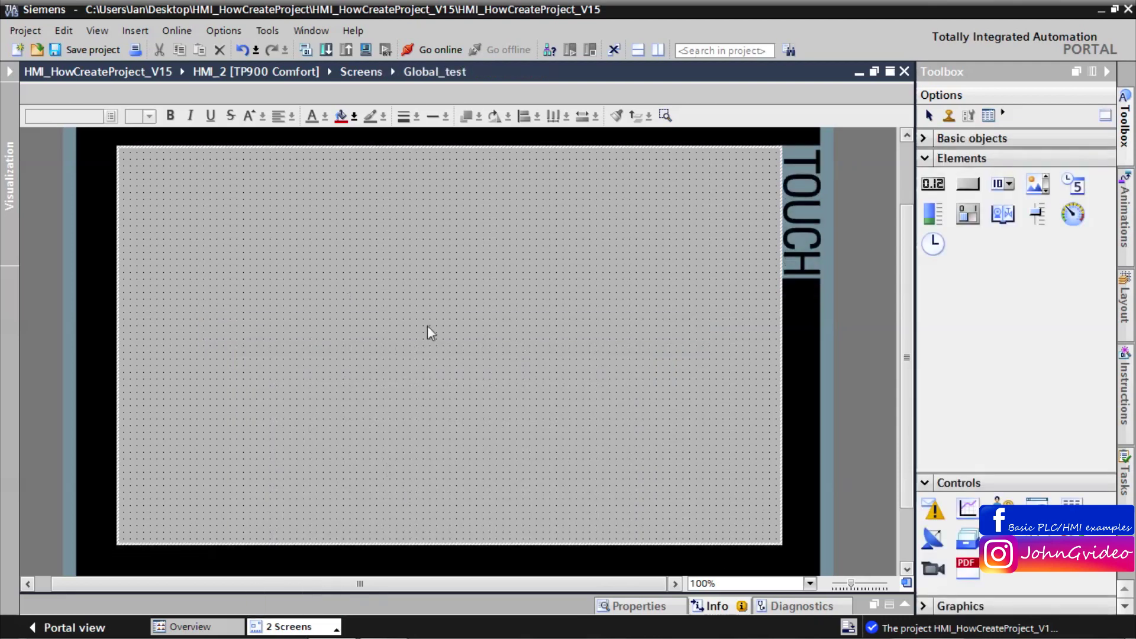
pyautogui.moveTo(292, 626)
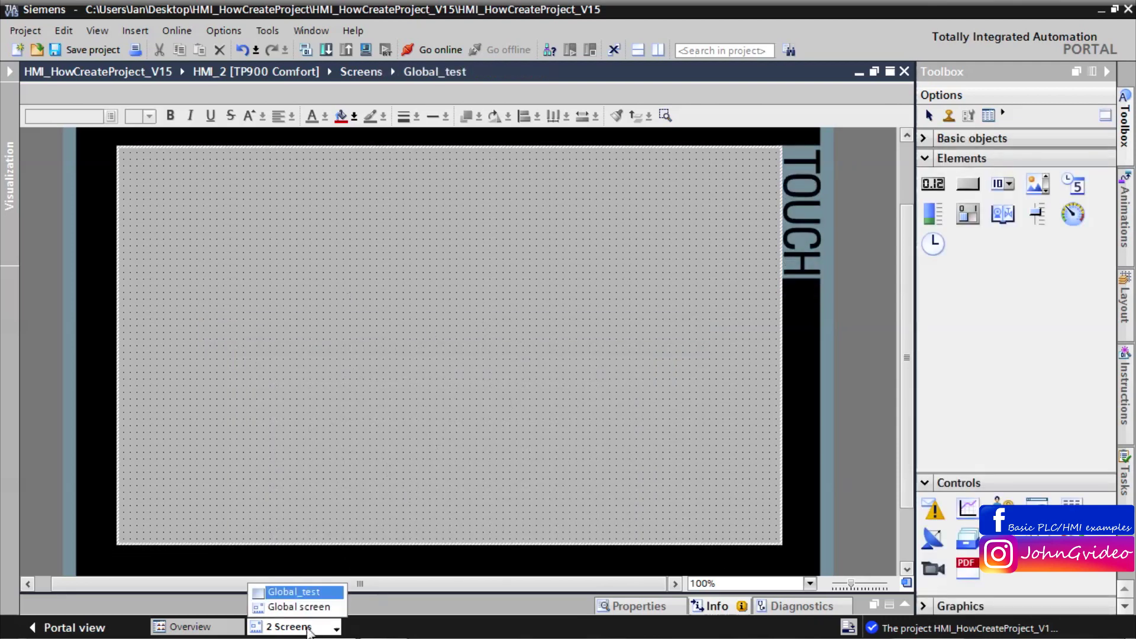
pyautogui.click(297, 605)
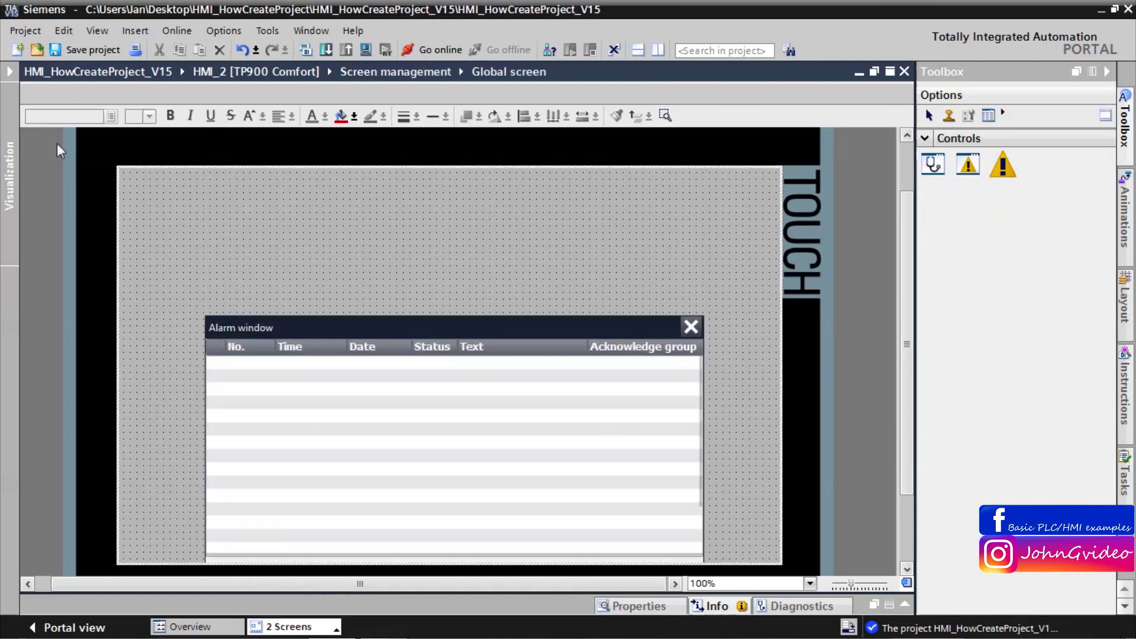
pyautogui.click(10, 71)
pyautogui.scroll(-4, 220, 229)
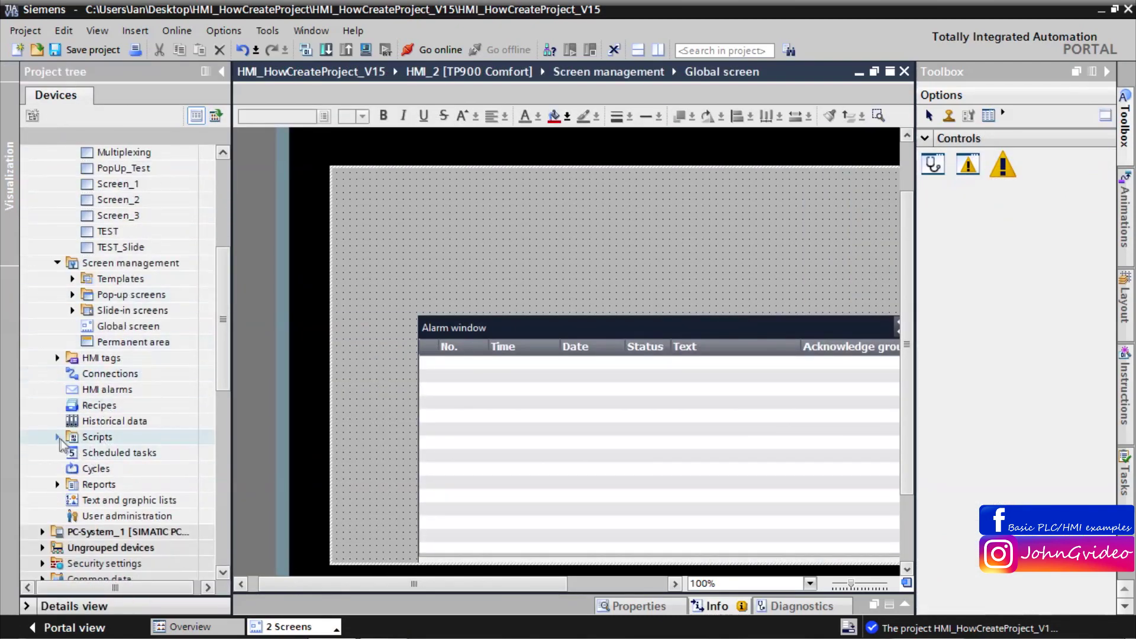
pyautogui.doubleClick(107, 390)
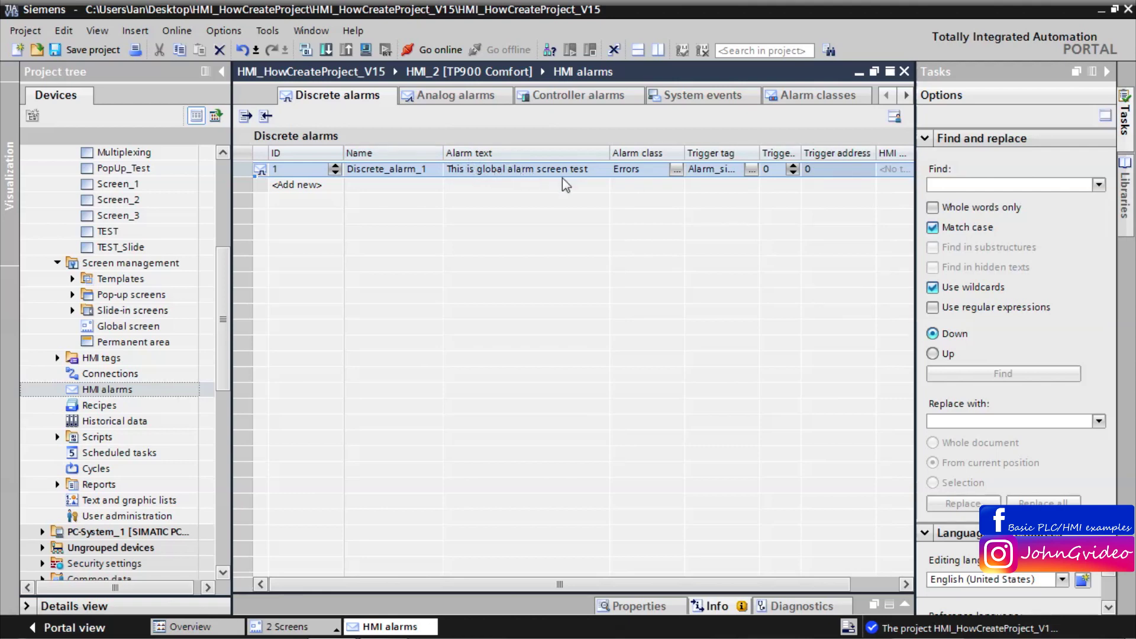
pyautogui.click(696, 172)
pyautogui.click(750, 170)
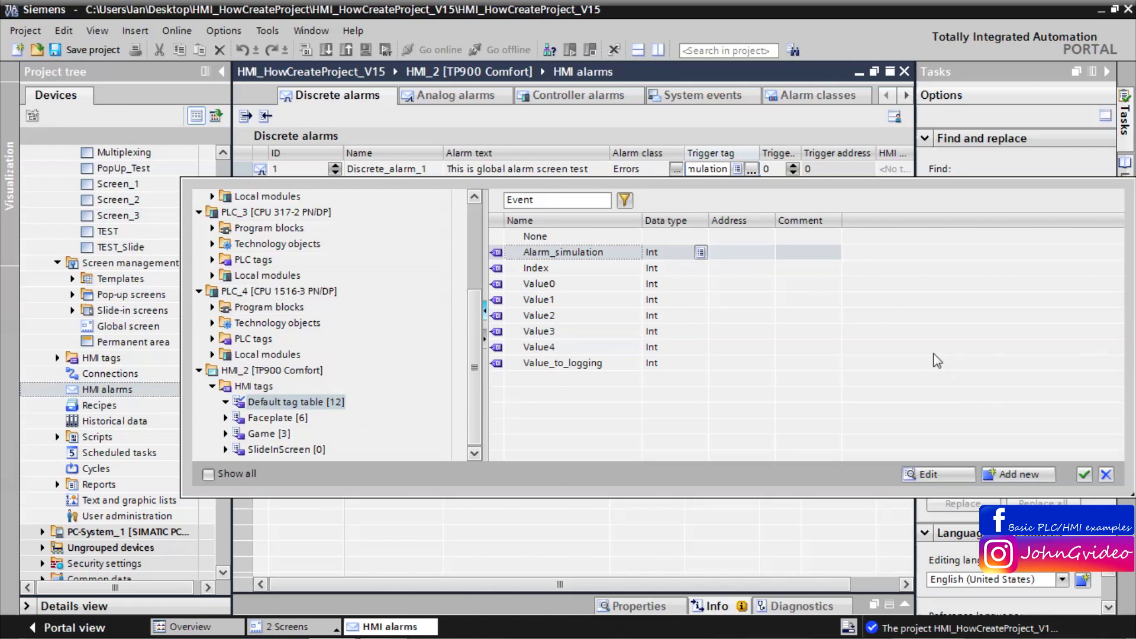
pyautogui.click(1107, 475)
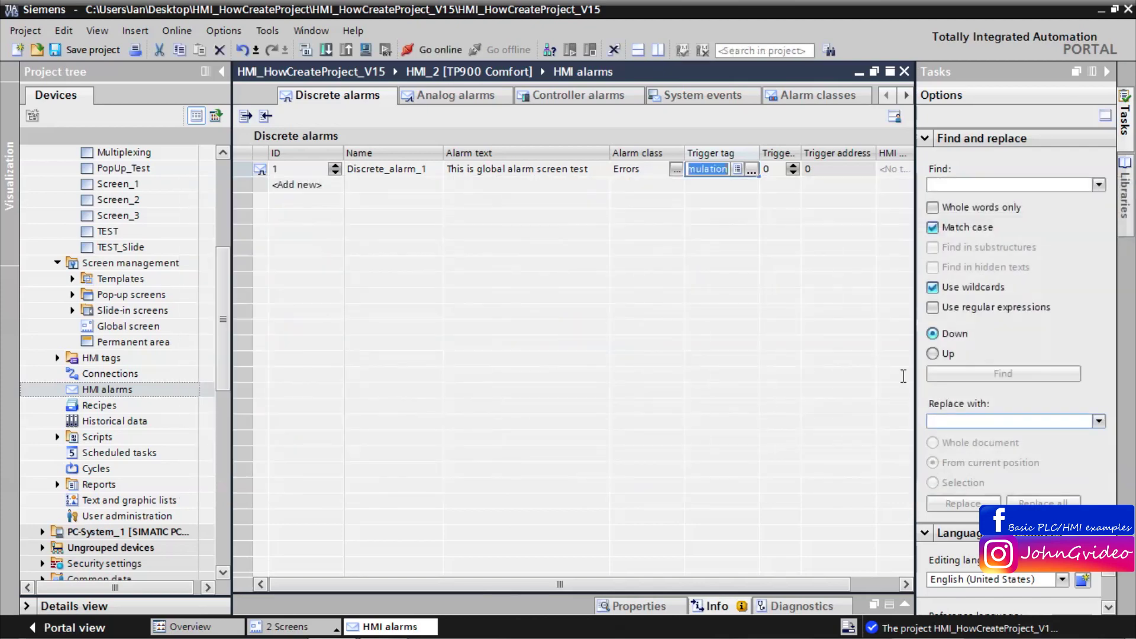
pyautogui.click(904, 71)
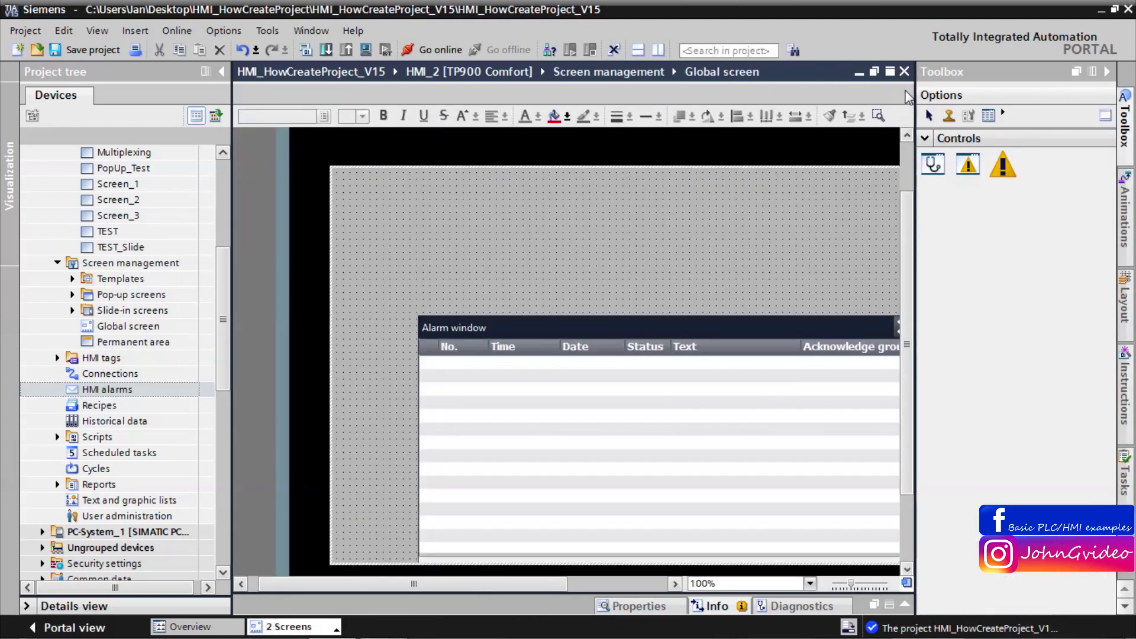
# Place a new I/O field at the top-left corner of Global_test
pyautogui.moveTo(427, 584); pyautogui.dragTo(473, 584)
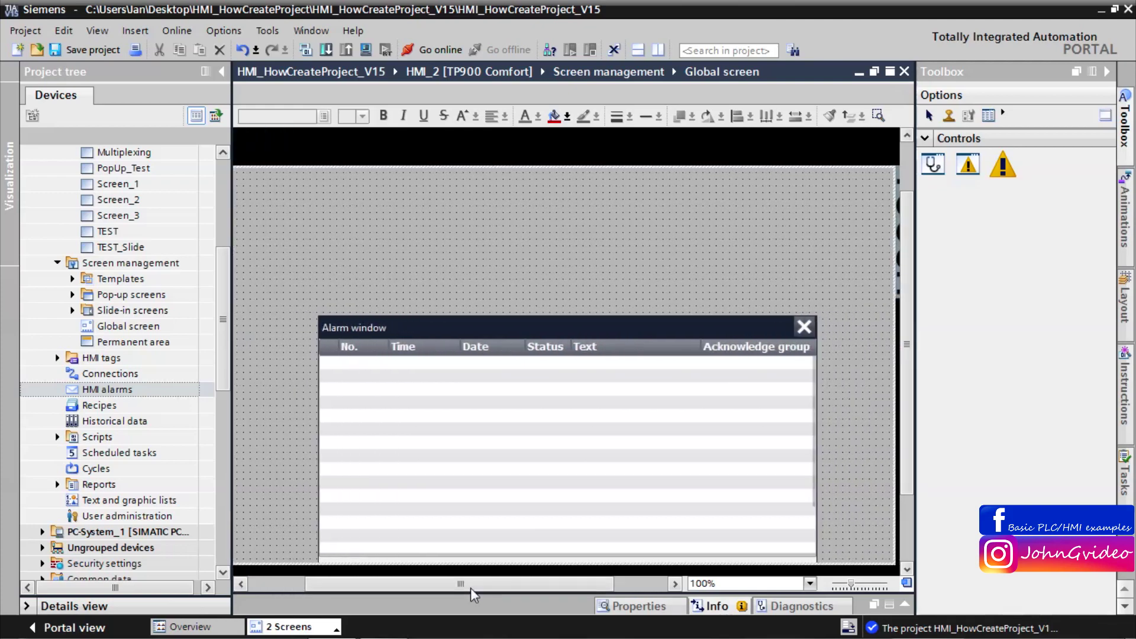
pyautogui.click(313, 624)
pyautogui.click(294, 591)
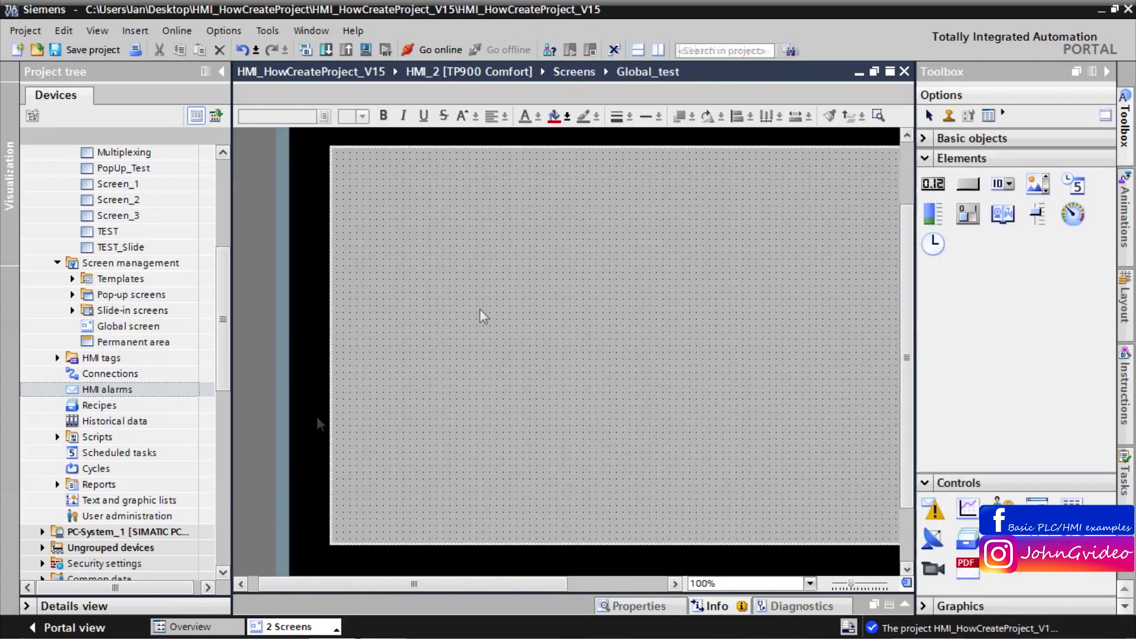
pyautogui.moveTo(932, 183); pyautogui.dragTo(379, 171)
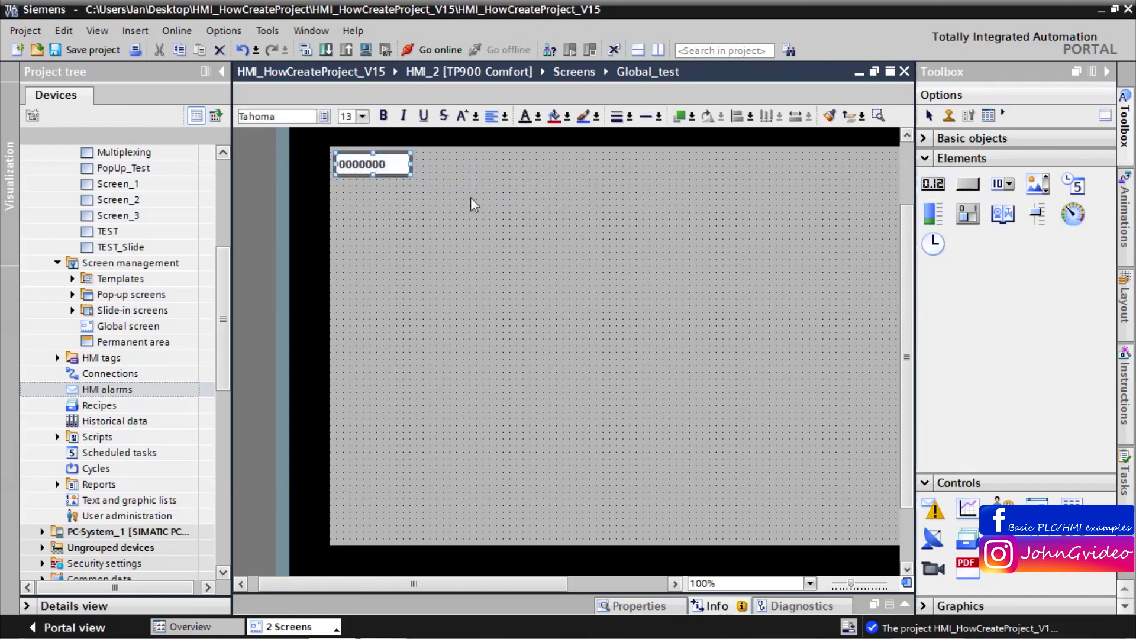
pyautogui.click(383, 166)
# Bind the I/O field to tag Alarm_simulation with format pattern 99999
pyautogui.rightClick(385, 166)
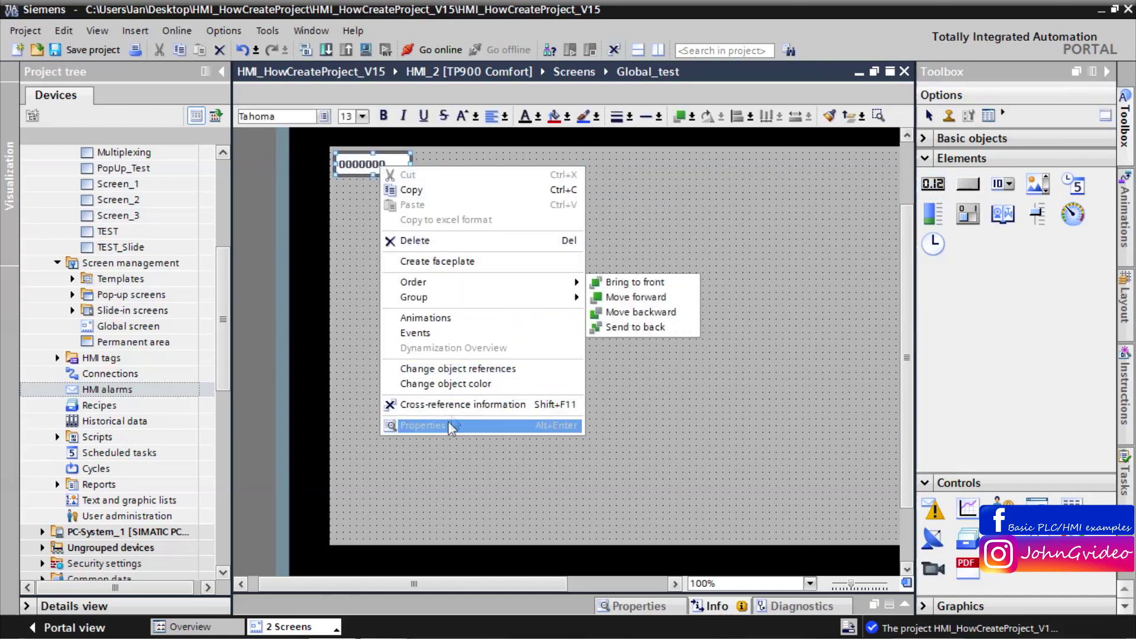
pyautogui.click(408, 426)
pyautogui.click(275, 338)
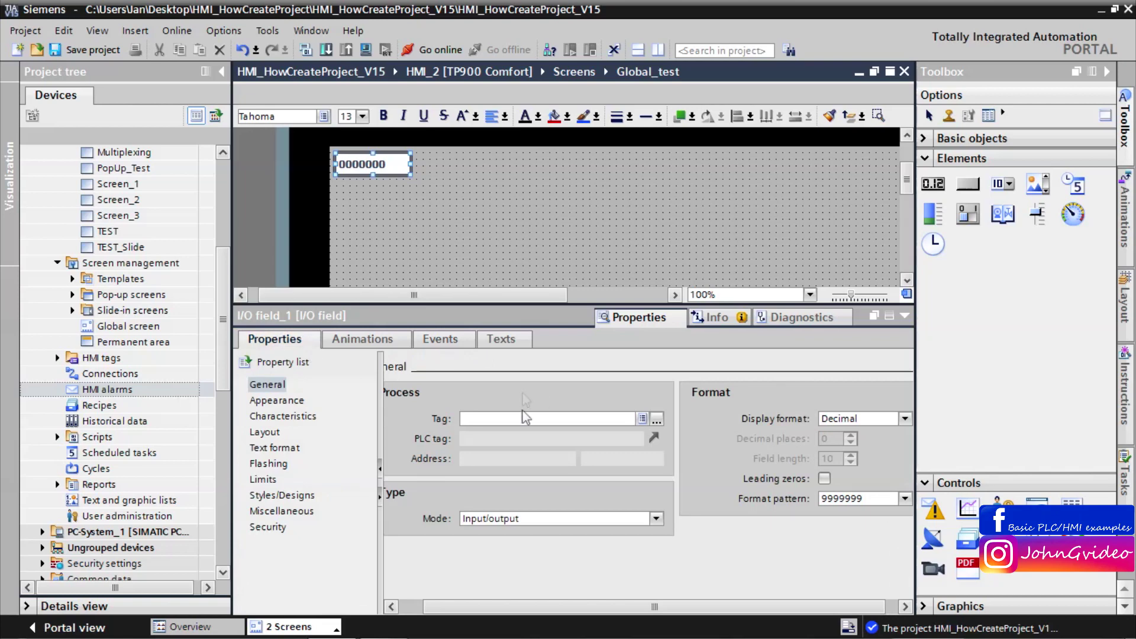
pyautogui.click(520, 418)
pyautogui.write('Al')
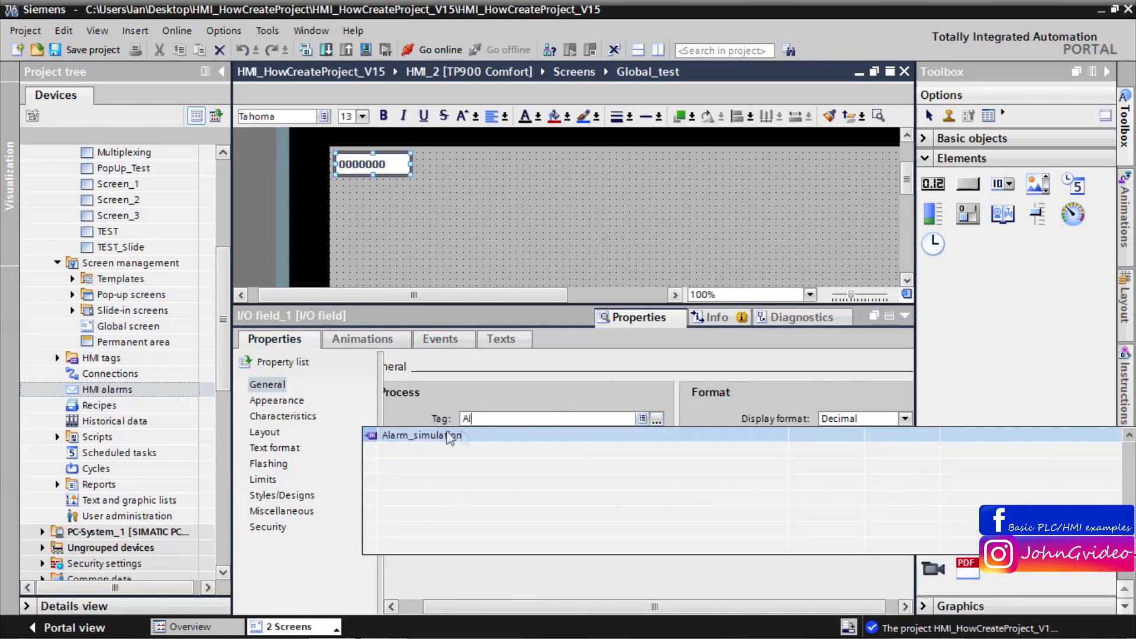
pyautogui.click(449, 436)
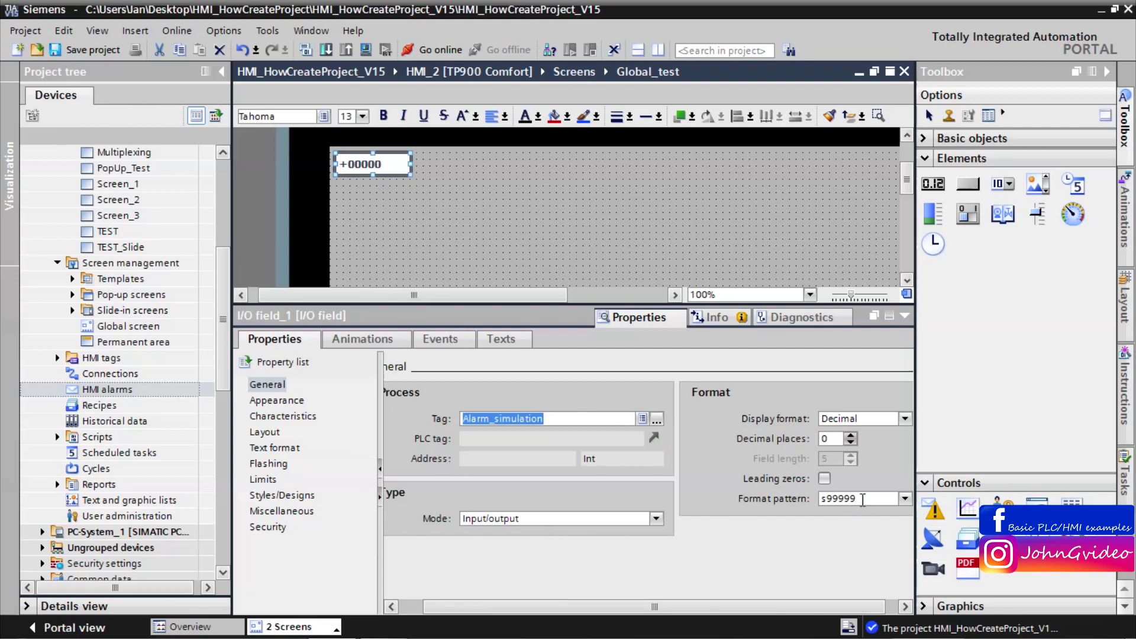
pyautogui.click(863, 499)
pyautogui.write('99999')
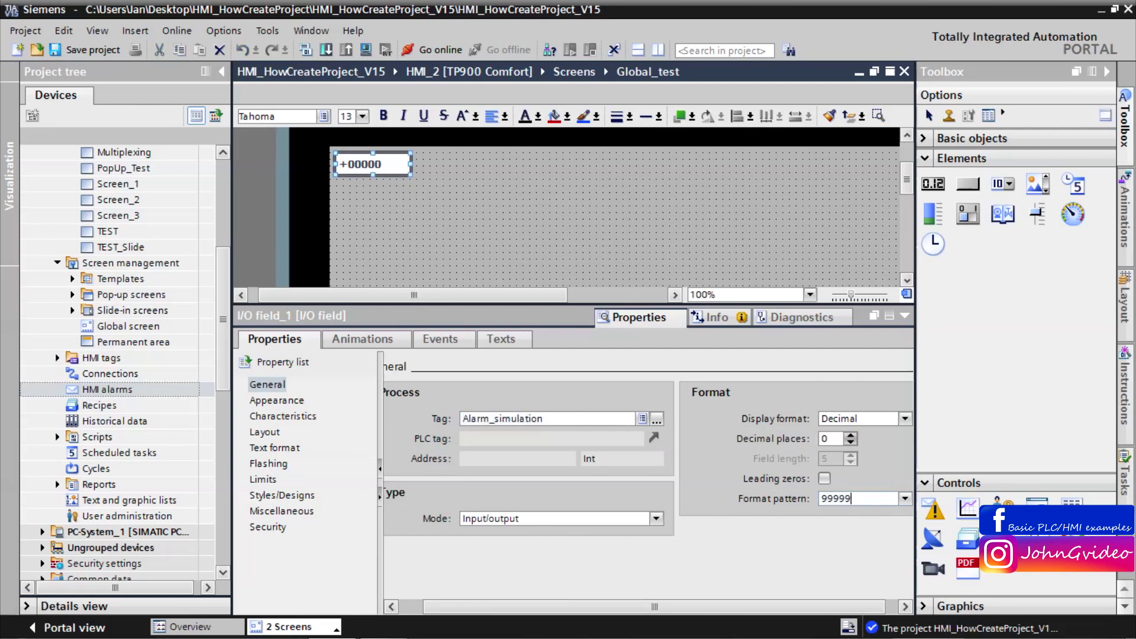
pyautogui.press('Return')
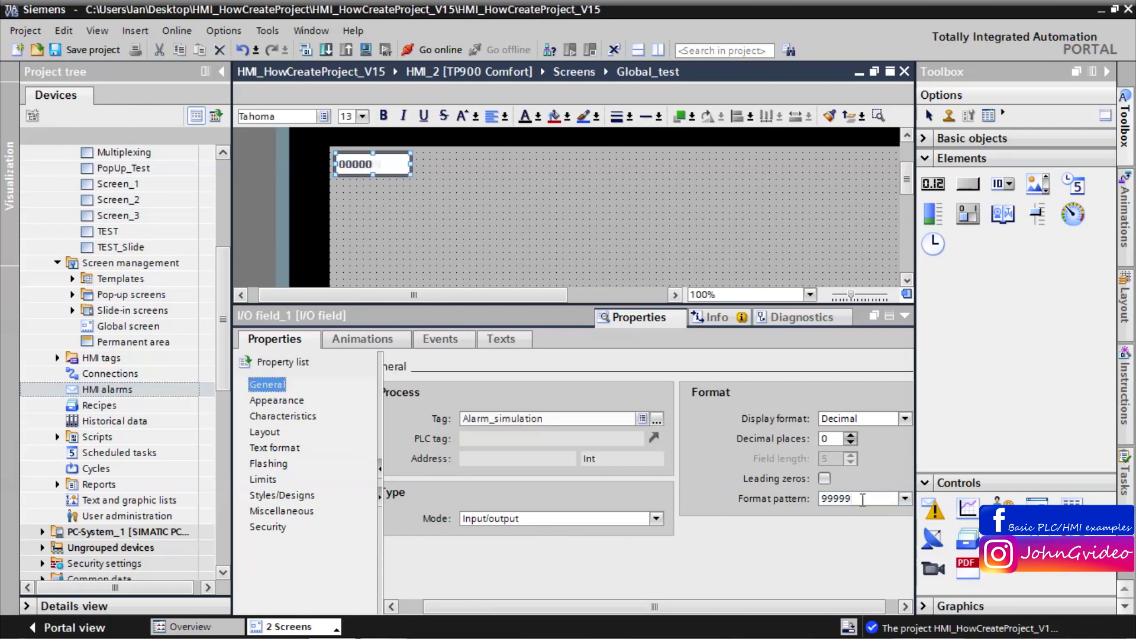
# Compile HMI_2 and start its runtime simulation
pyautogui.click(904, 320)
pyautogui.hscroll(3, 556, 585)
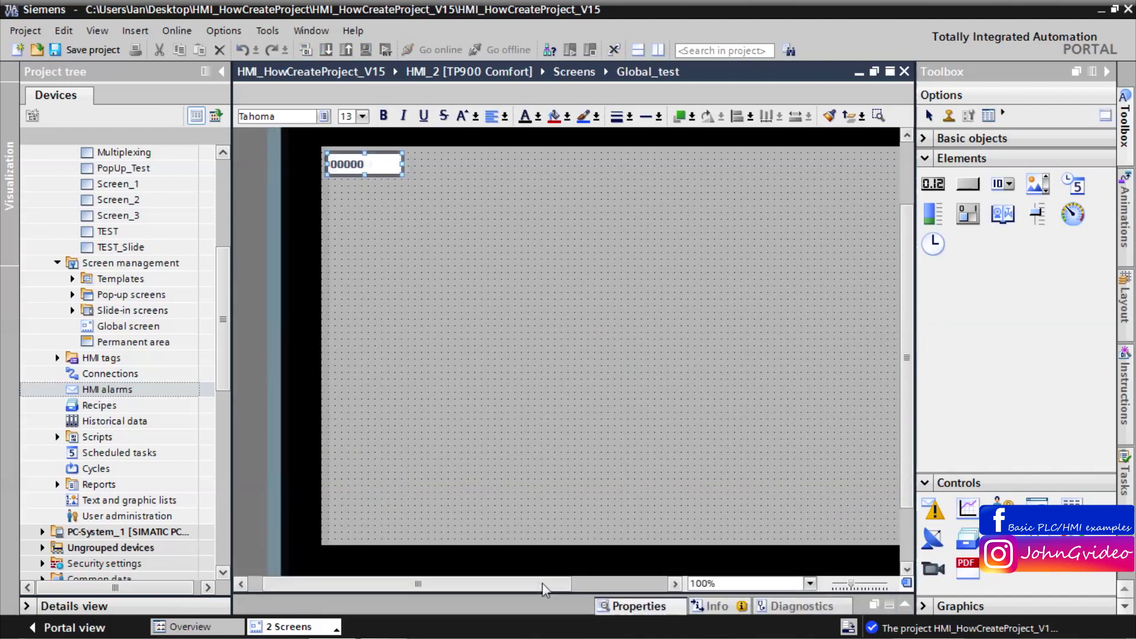
pyautogui.click(1106, 72)
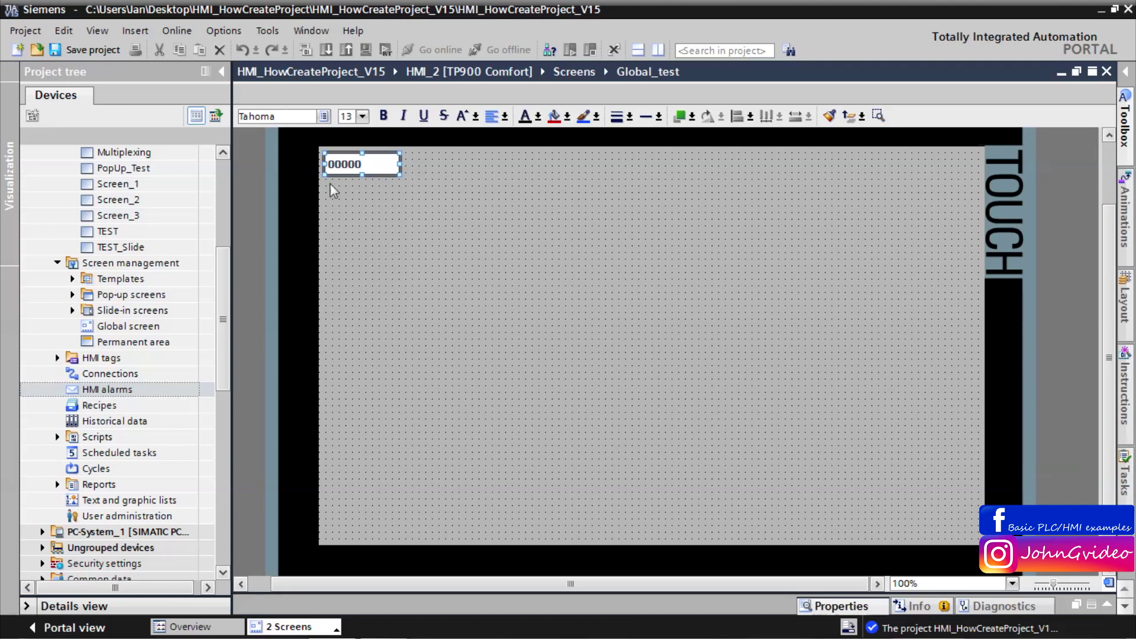
pyautogui.click(448, 247)
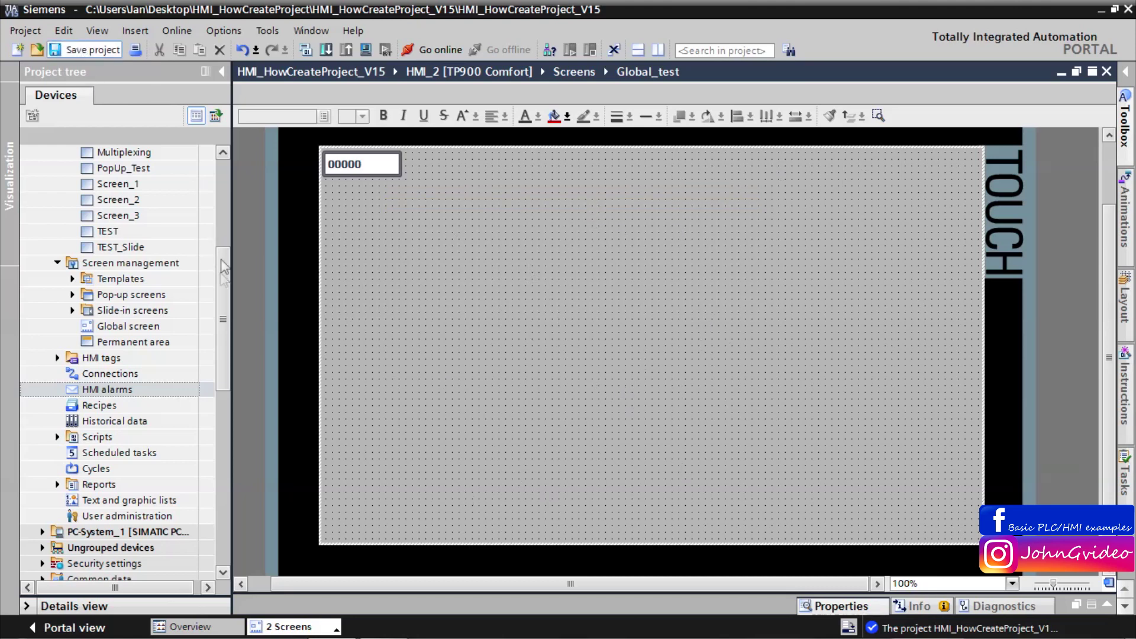
pyautogui.moveTo(225, 266); pyautogui.dragTo(220, 216)
pyautogui.click(136, 200)
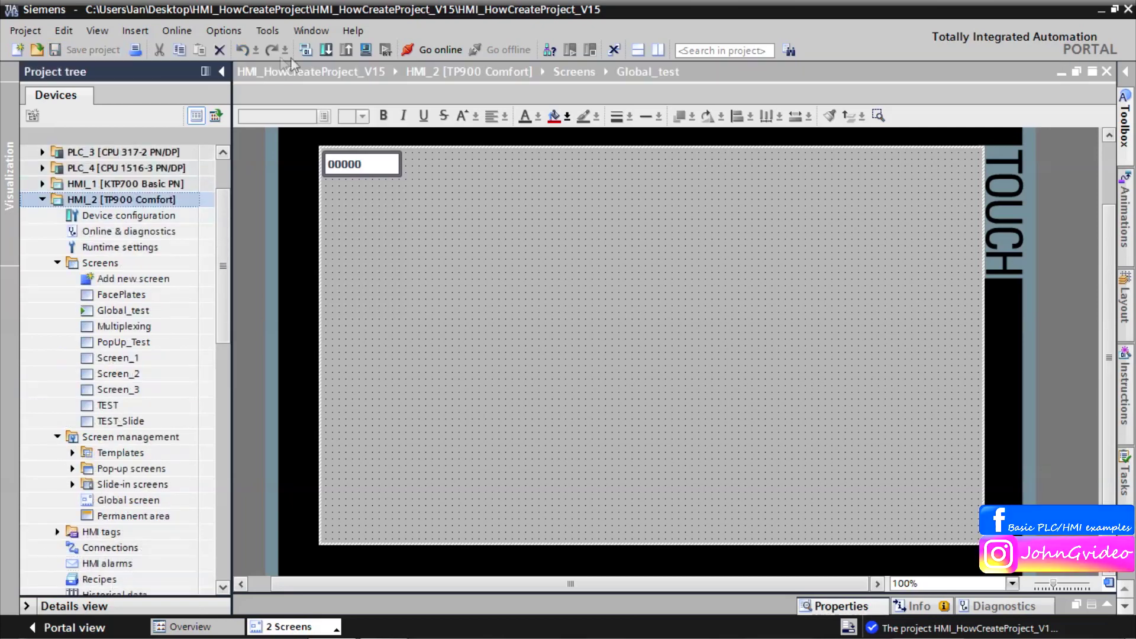
pyautogui.click(306, 50)
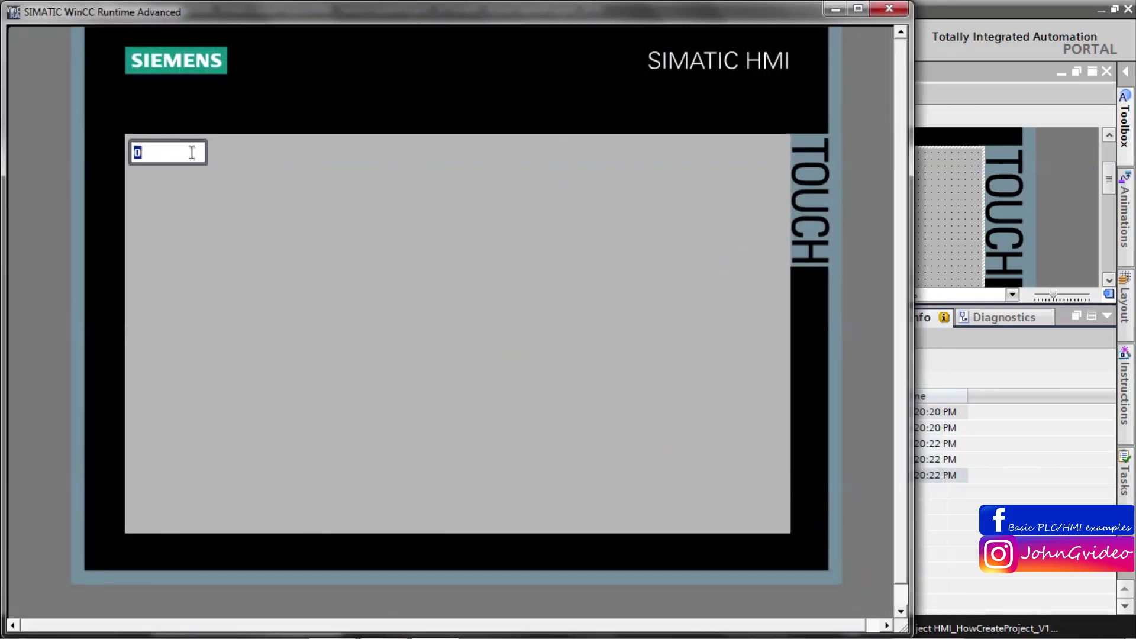
# Enter 1 in the I/O field to raise the global alarm, then close the alarm window
pyautogui.click(191, 153)
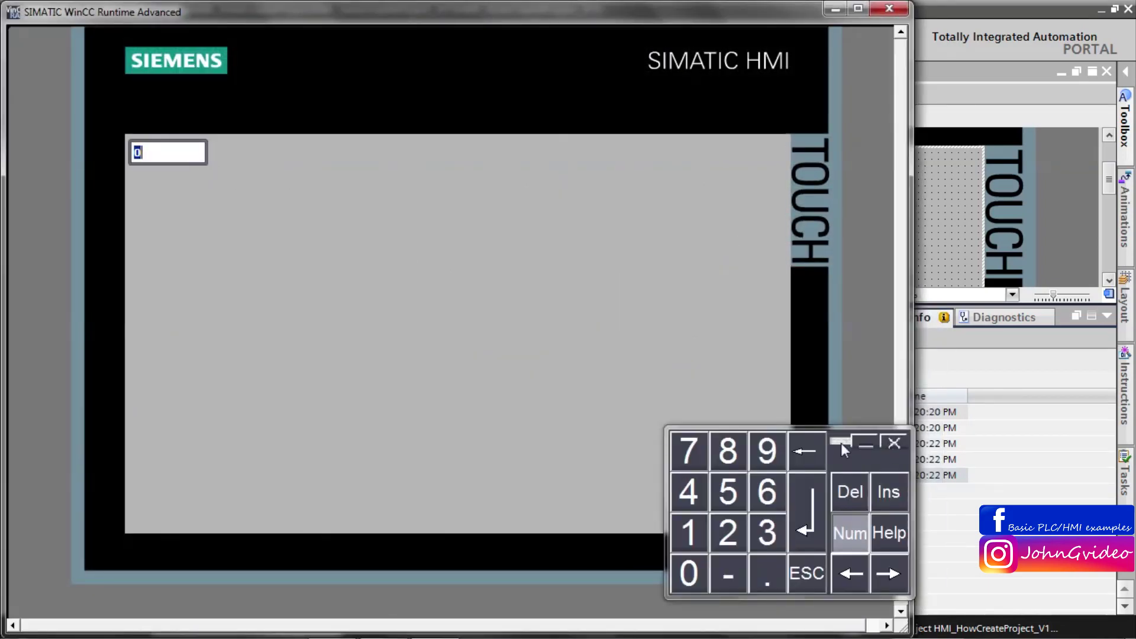
pyautogui.moveTo(843, 452); pyautogui.dragTo(656, 360)
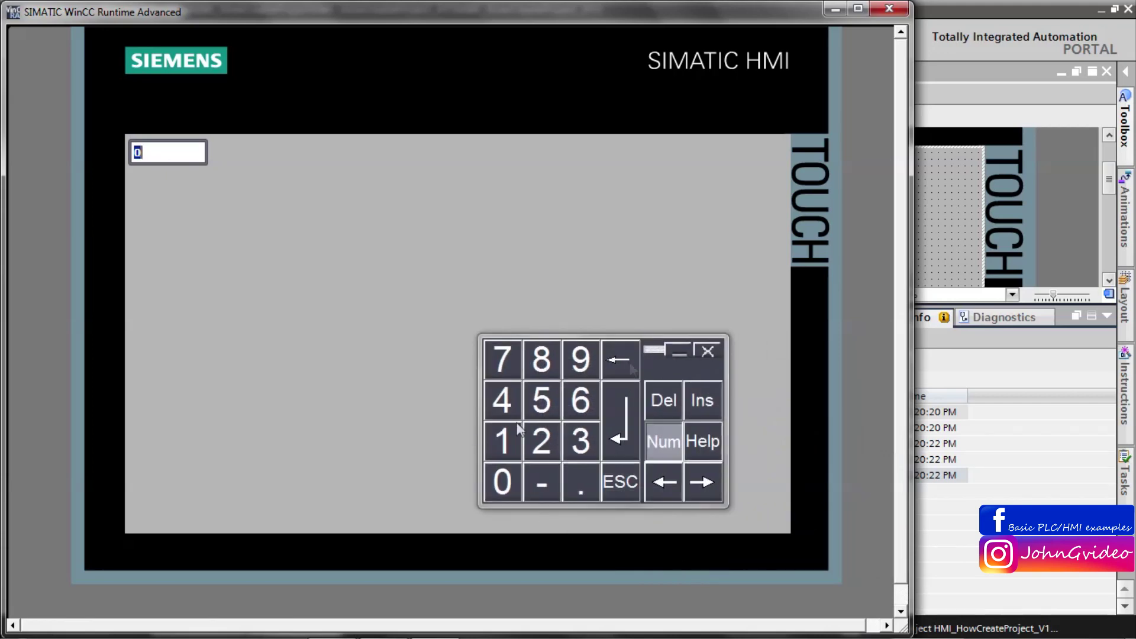
pyautogui.click(614, 417)
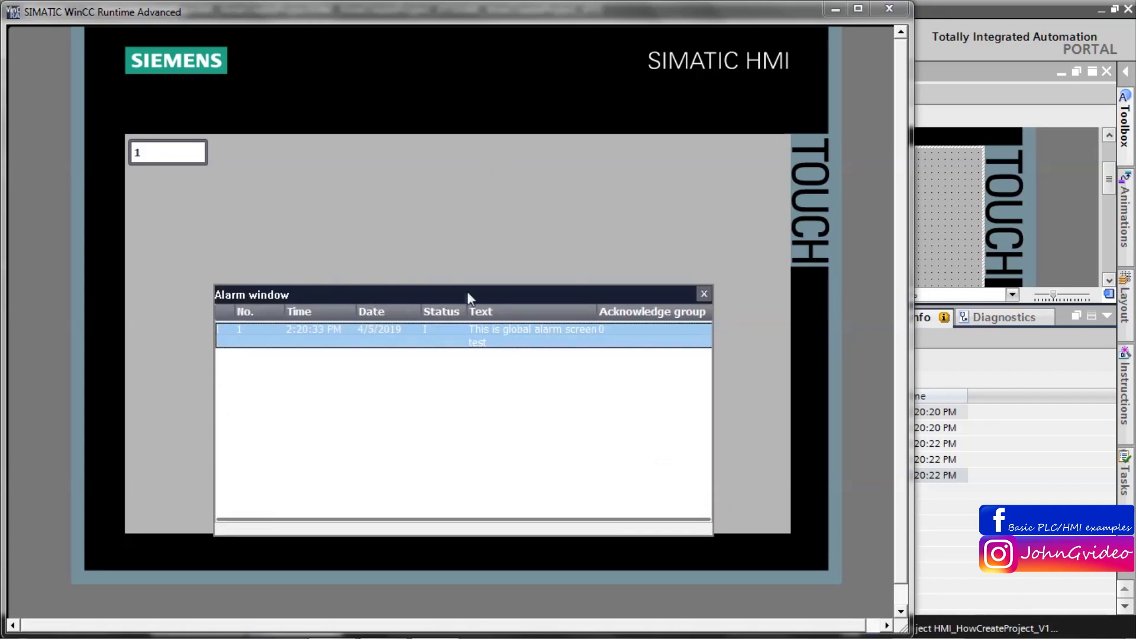
pyautogui.moveTo(467, 294)
pyautogui.mouseDown()
pyautogui.moveTo(436, 177)
pyautogui.moveTo(489, 233)
pyautogui.moveTo(455, 289)
pyautogui.mouseUp()
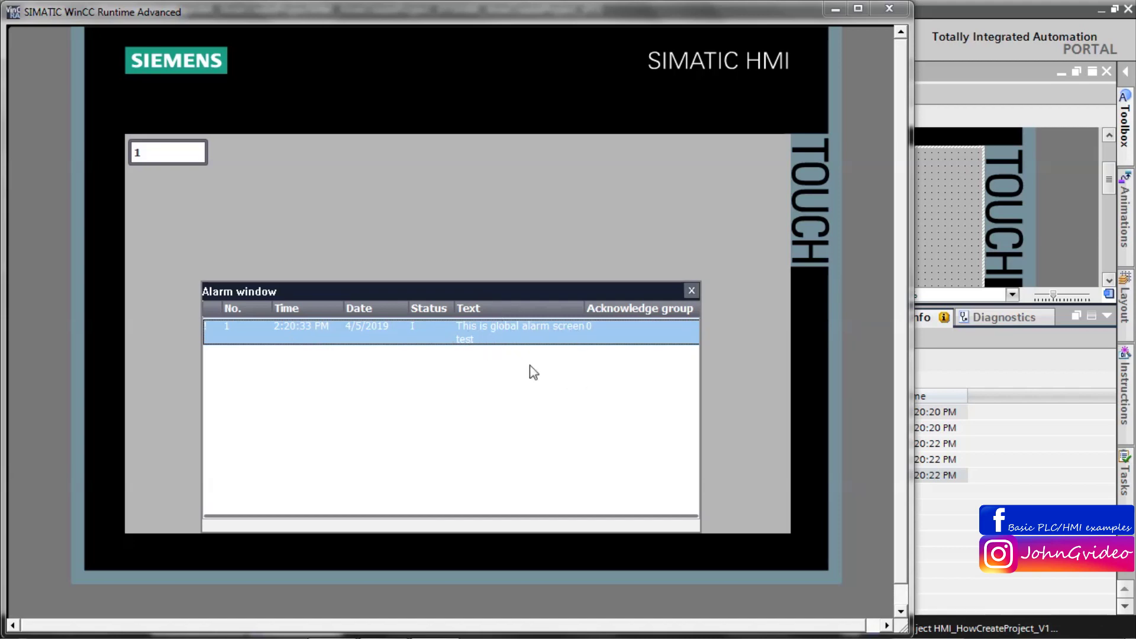
pyautogui.click(629, 395)
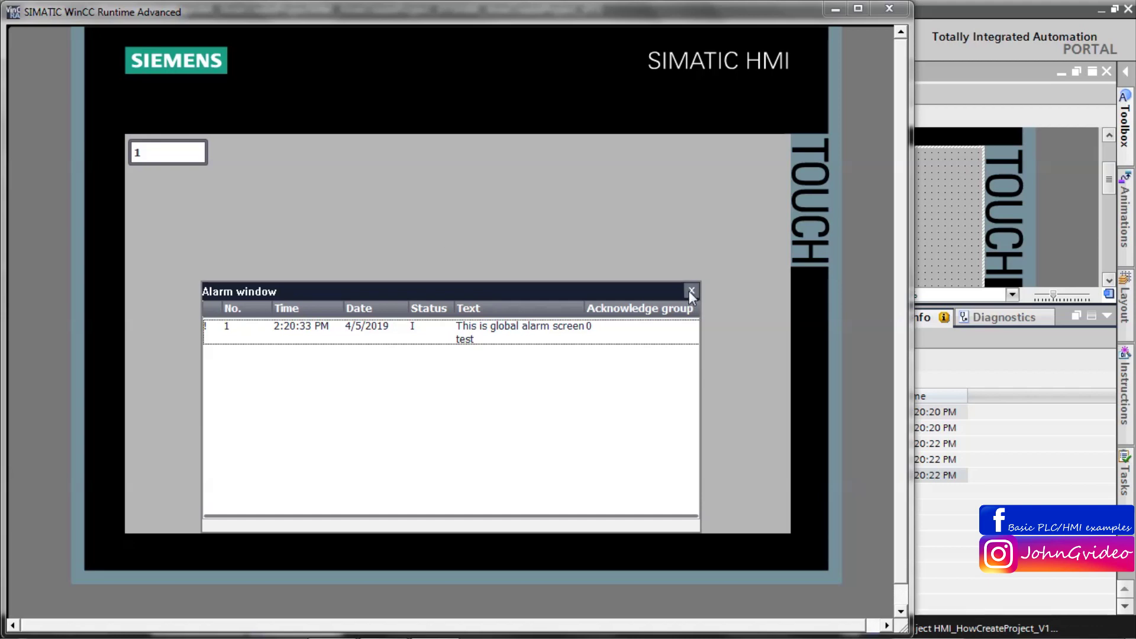
pyautogui.moveTo(688, 290); pyautogui.dragTo(656, 280)
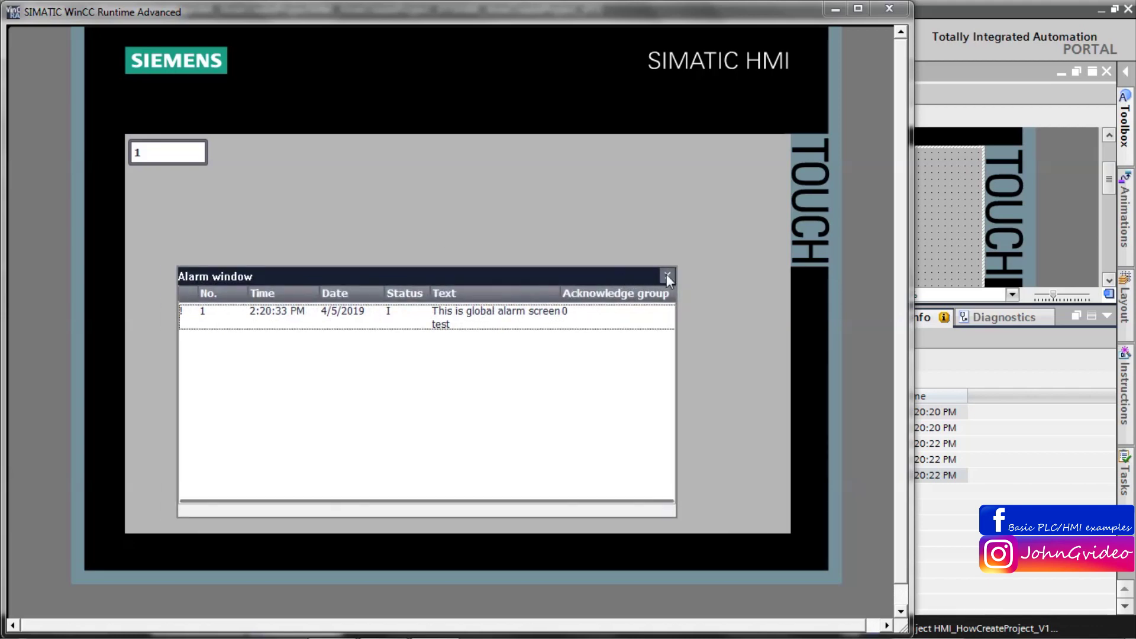
pyautogui.click(666, 275)
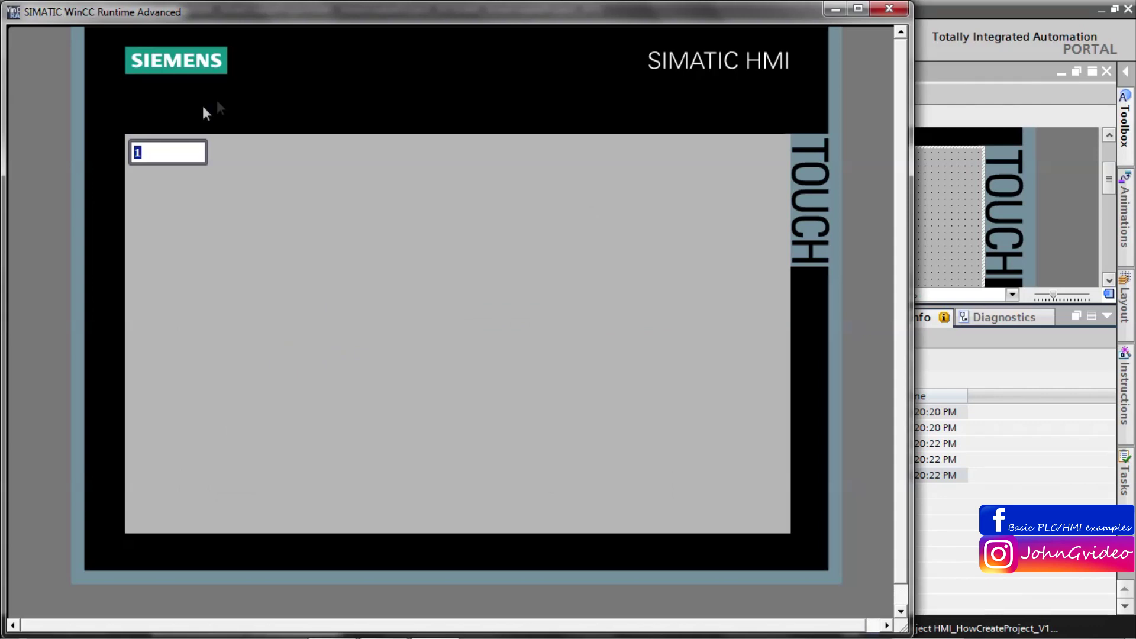
# Reset the field to 0 and back to 1, close the alarm window again, and exit runtime
pyautogui.click(181, 155)
pyautogui.write('0')
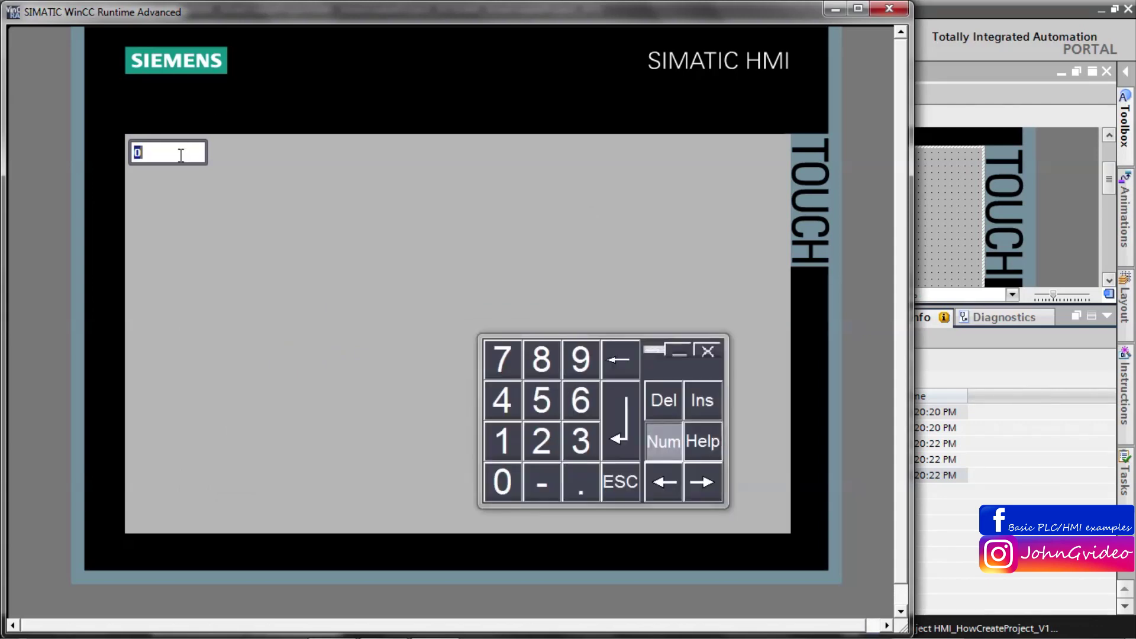
pyautogui.press('Return')
pyautogui.write('1')
pyautogui.press('Return')
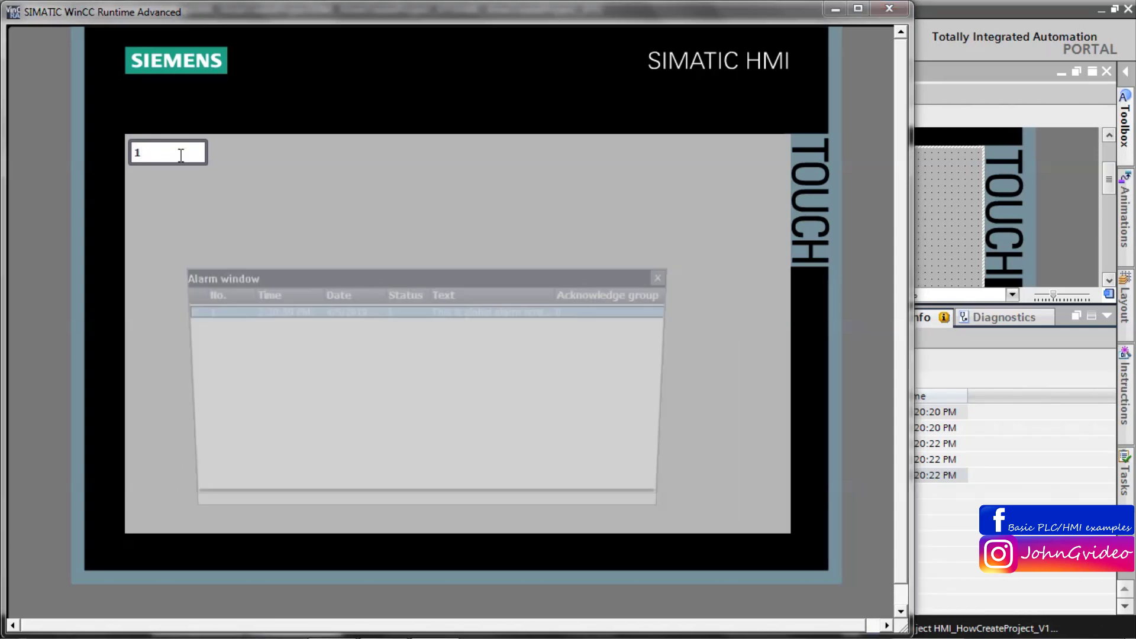
pyautogui.click(710, 401)
pyautogui.moveTo(604, 275); pyautogui.dragTo(597, 208)
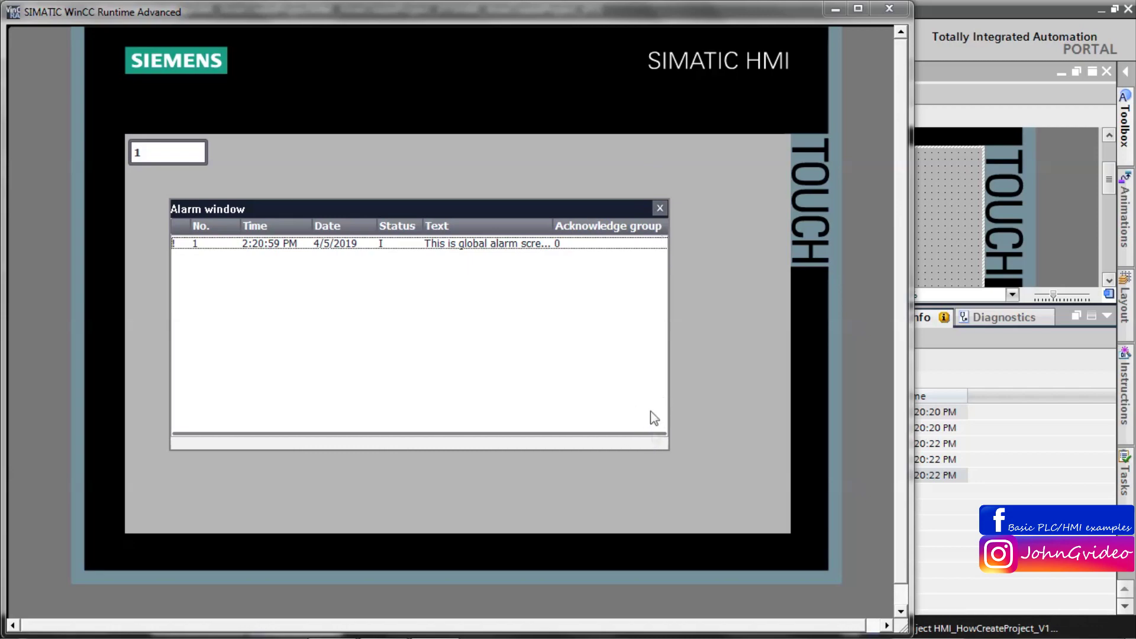
pyautogui.click(660, 208)
pyautogui.click(889, 8)
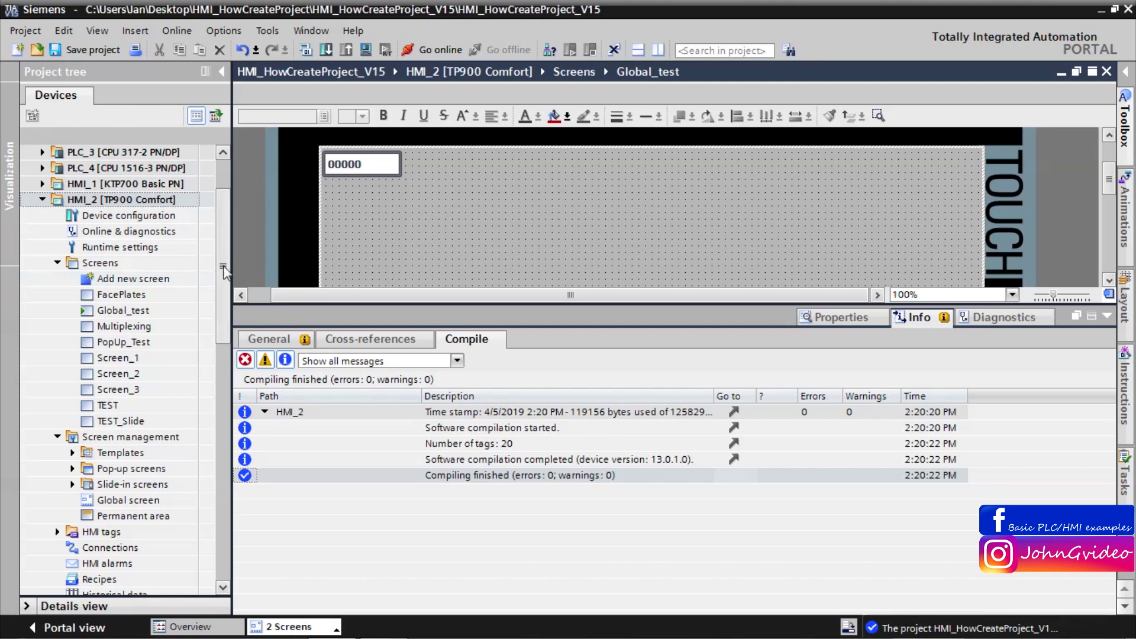
pyautogui.moveTo(224, 266); pyautogui.dragTo(224, 295)
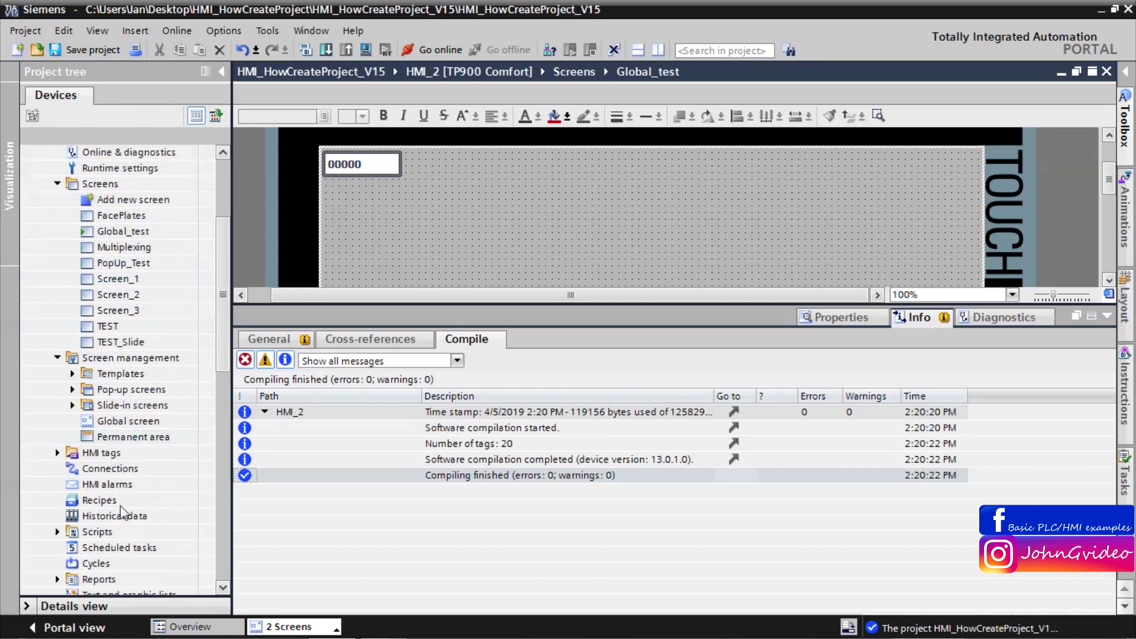
# Enable the Acknowledge toolbar button on the Global screen's Alarm window_1
pyautogui.click(298, 609)
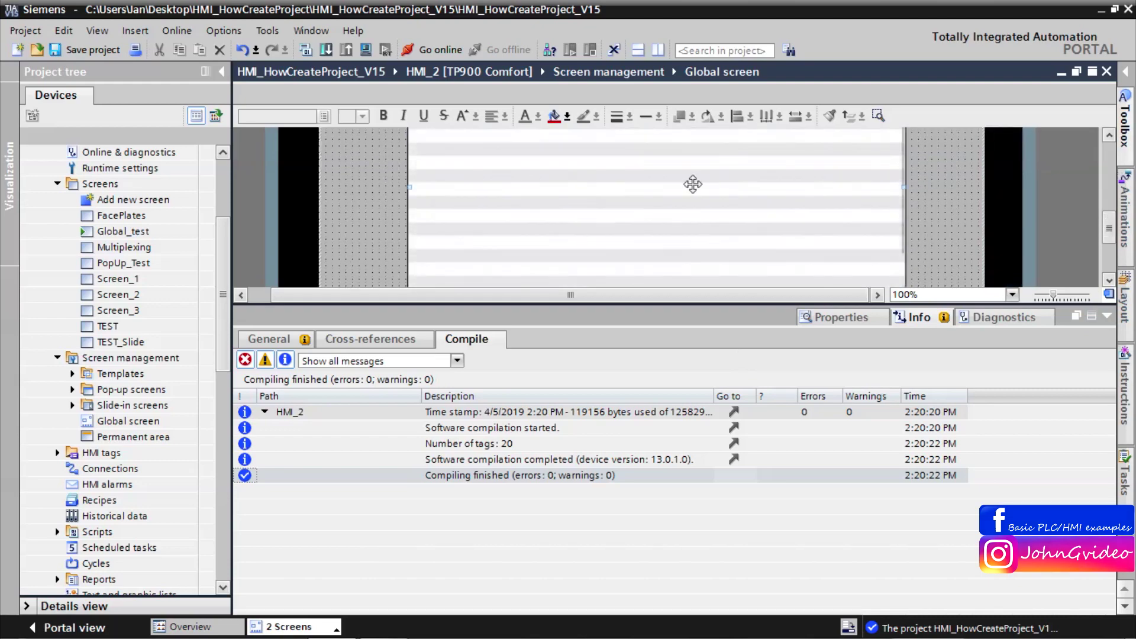
pyautogui.click(689, 183)
pyautogui.click(834, 320)
pyautogui.click(266, 480)
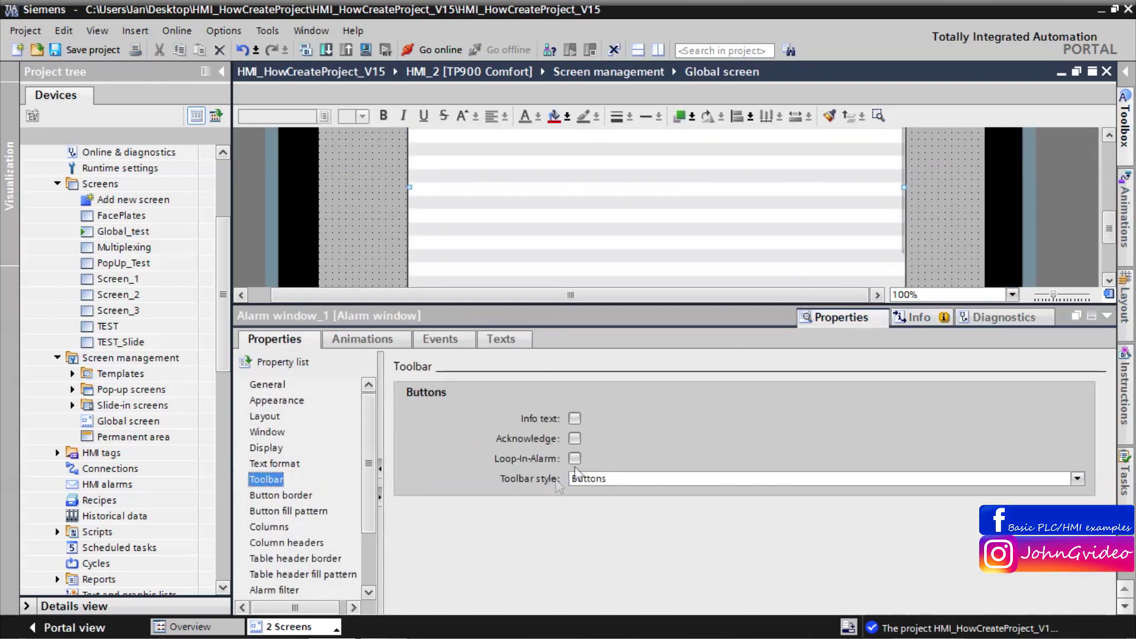
pyautogui.click(575, 438)
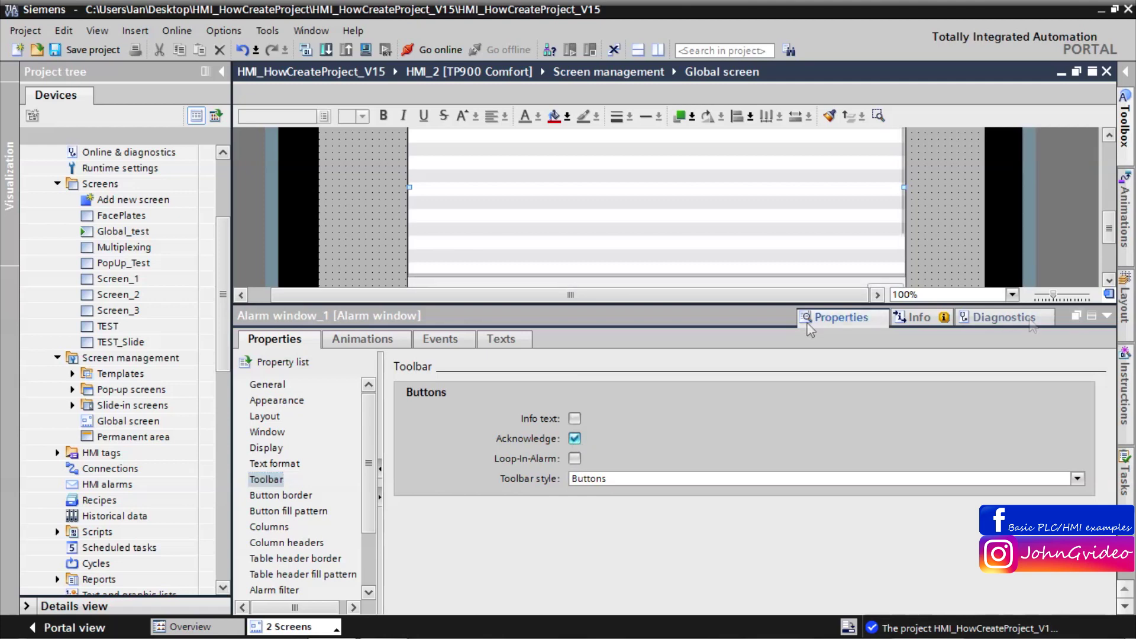
pyautogui.click(1105, 317)
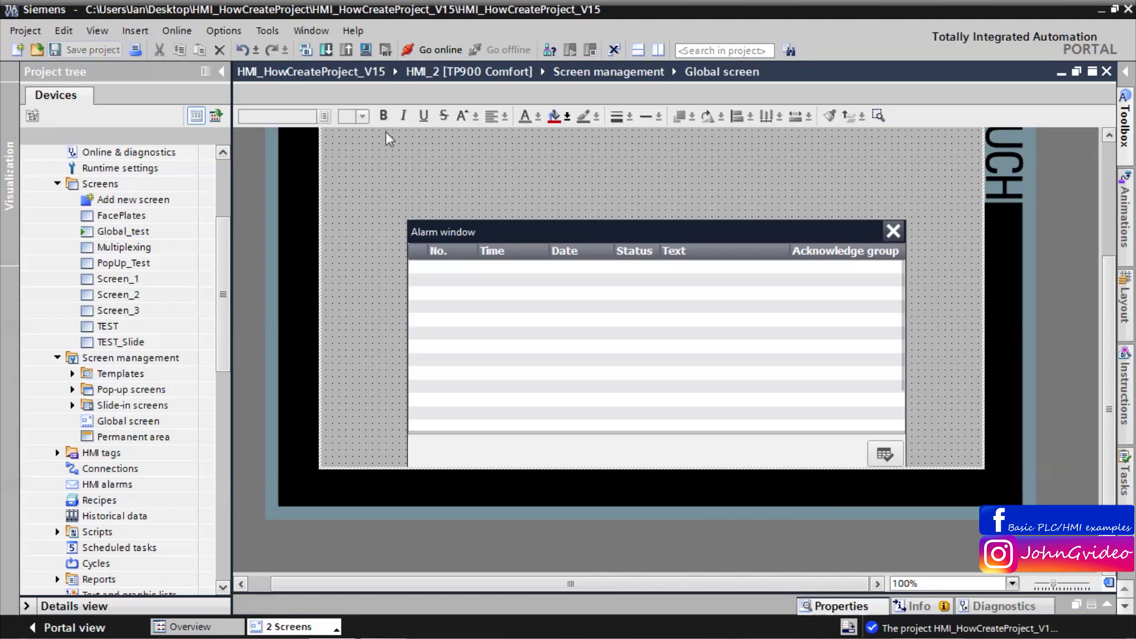
# Start the runtime simulation and enter 1 in the I/O field to raise the alarm
pyautogui.click(365, 51)
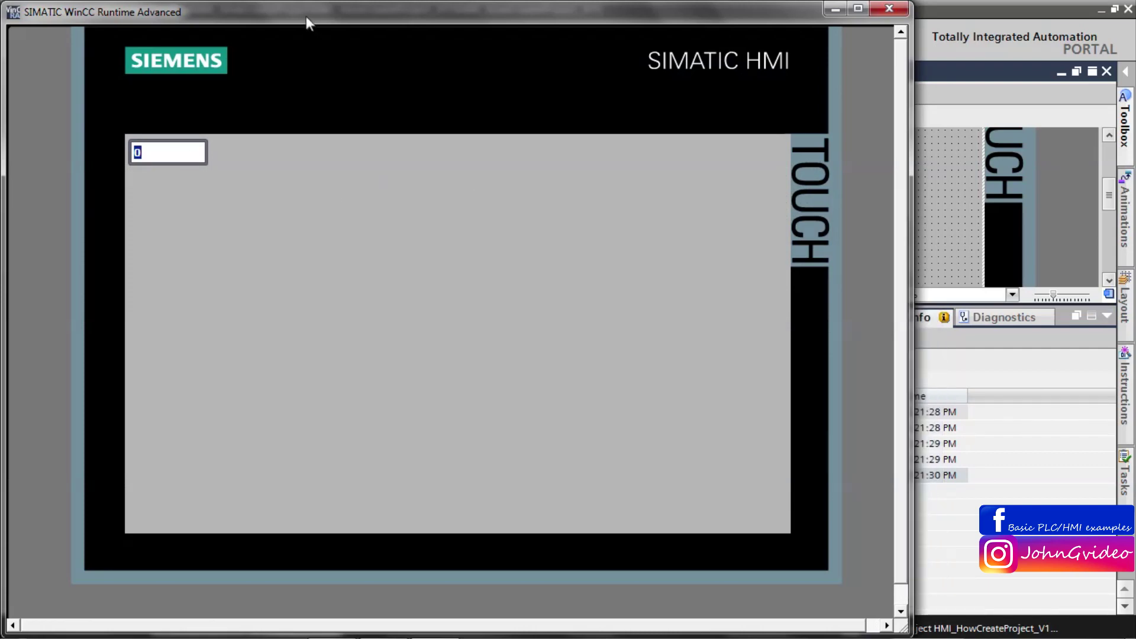
pyautogui.click(171, 153)
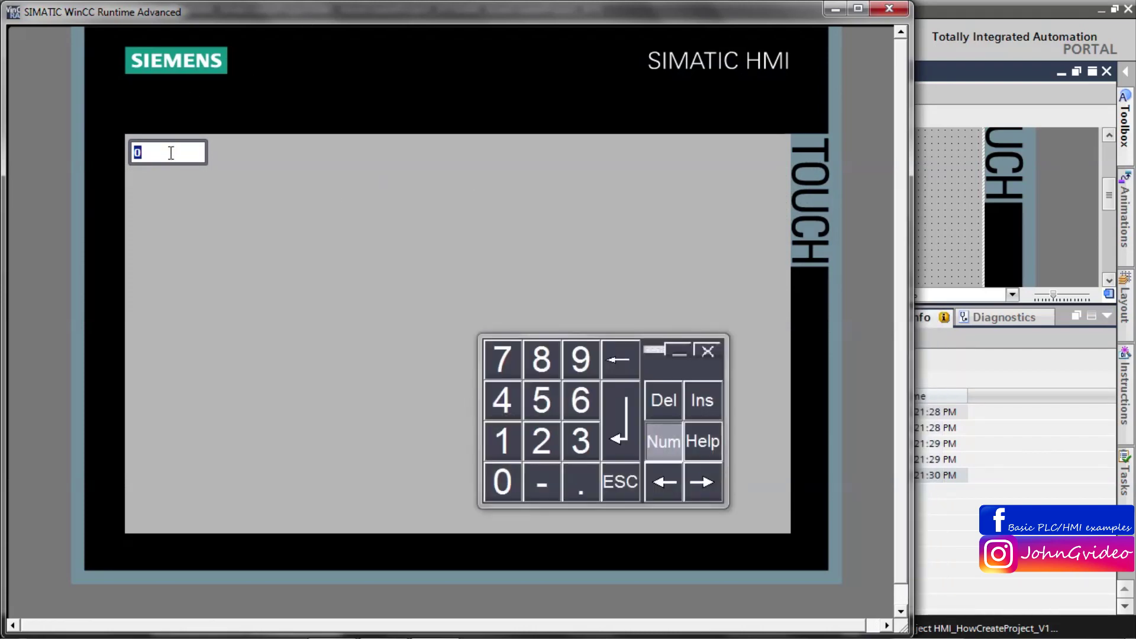
pyautogui.write('1')
pyautogui.press('Return')
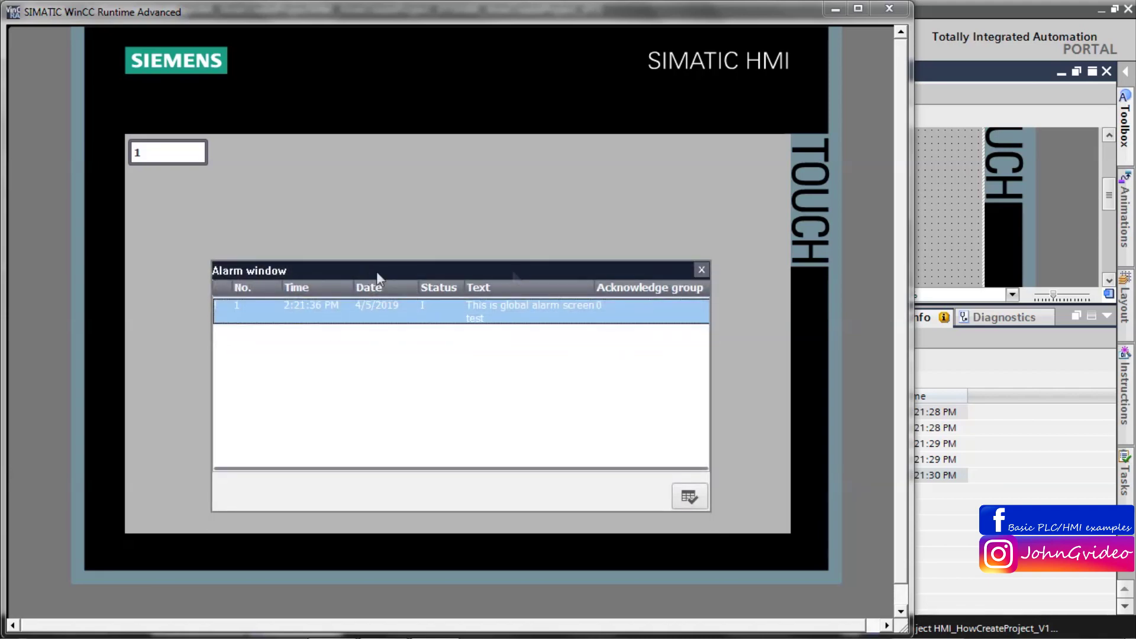
# Acknowledge the selected alarm entry, then close the runtime simulation
pyautogui.click(601, 368)
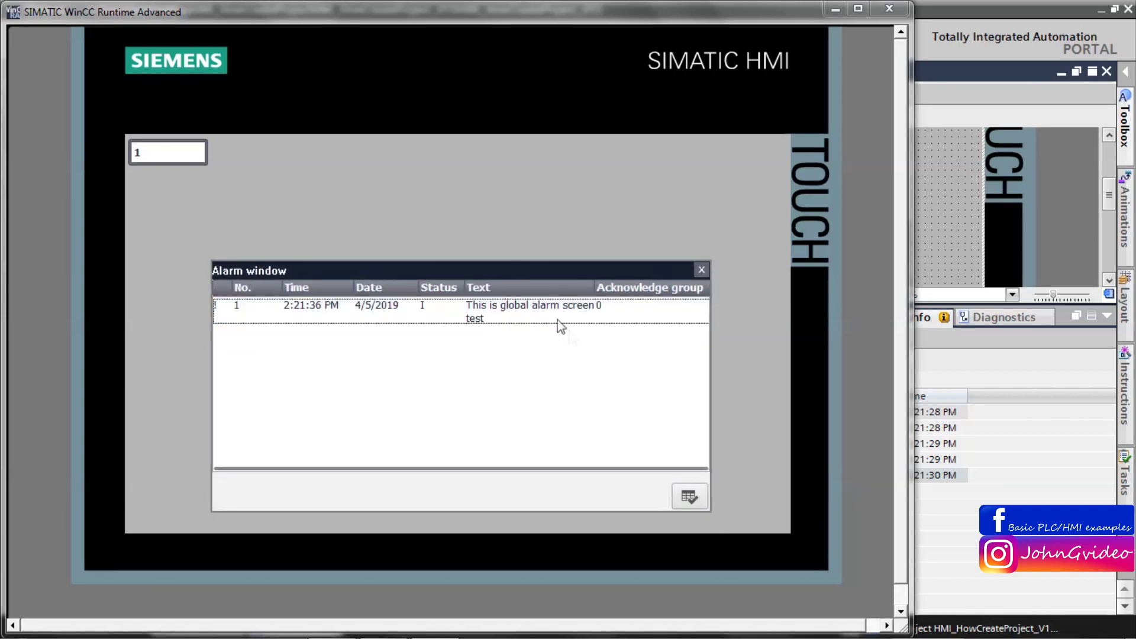
pyautogui.click(560, 322)
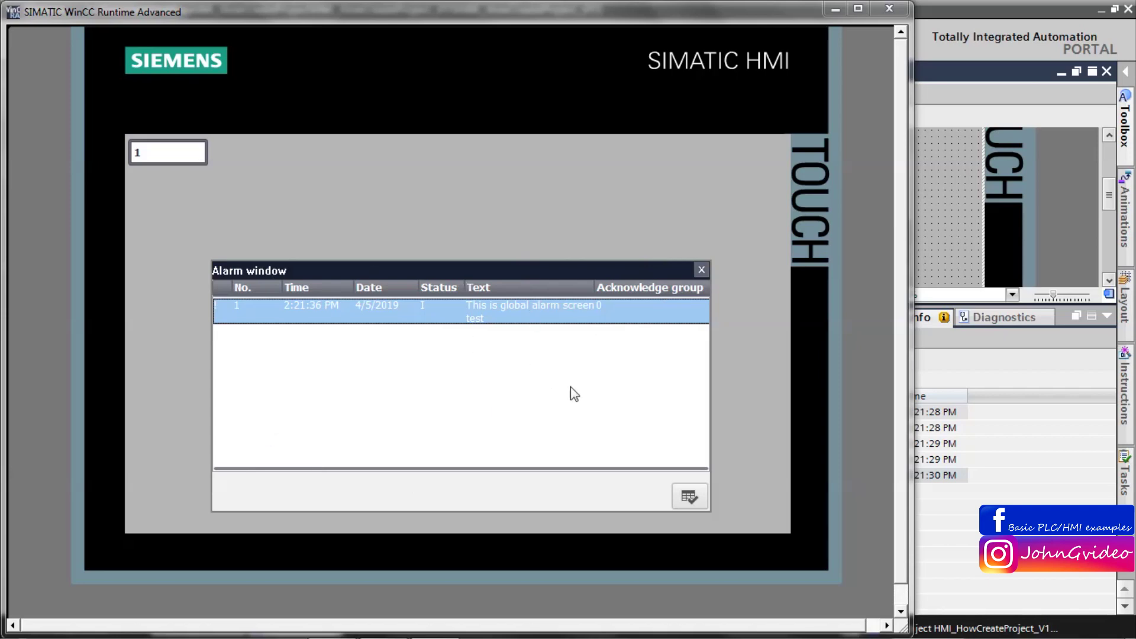
pyautogui.click(693, 498)
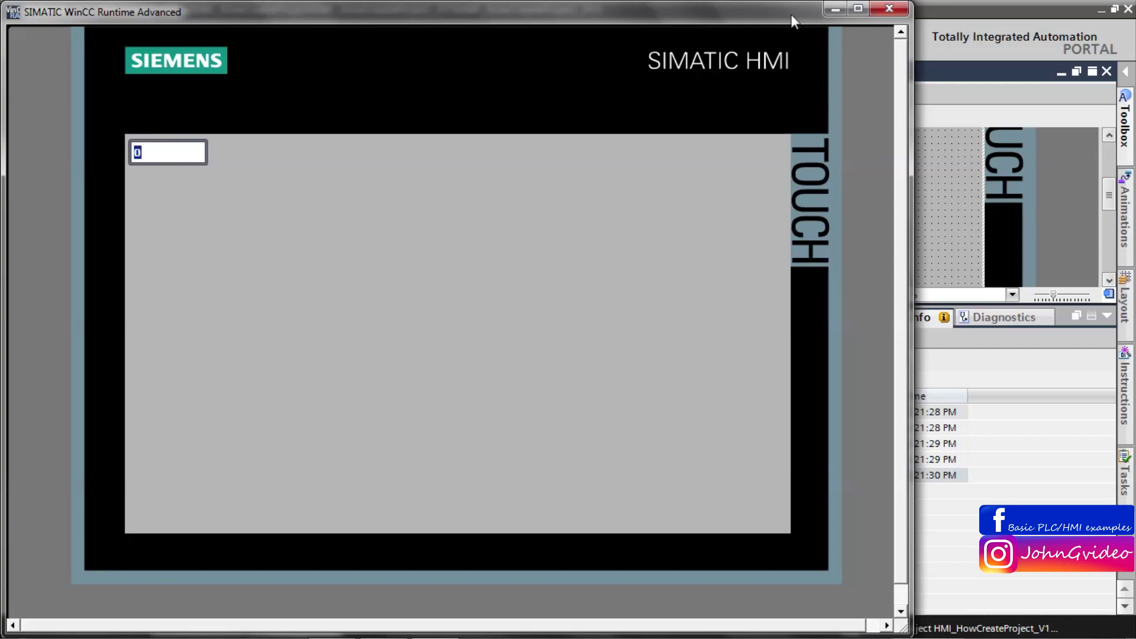
pyautogui.click(887, 10)
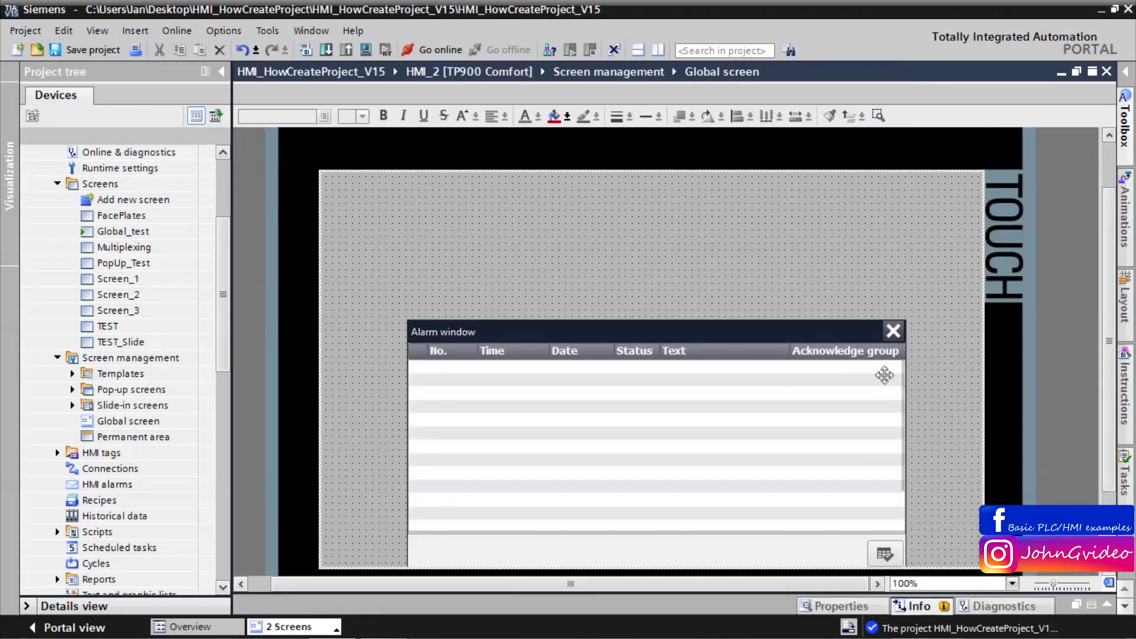
# Delete the alarm window and place an Alarm indicator in the Global screen's top-right corner
pyautogui.click(646, 421)
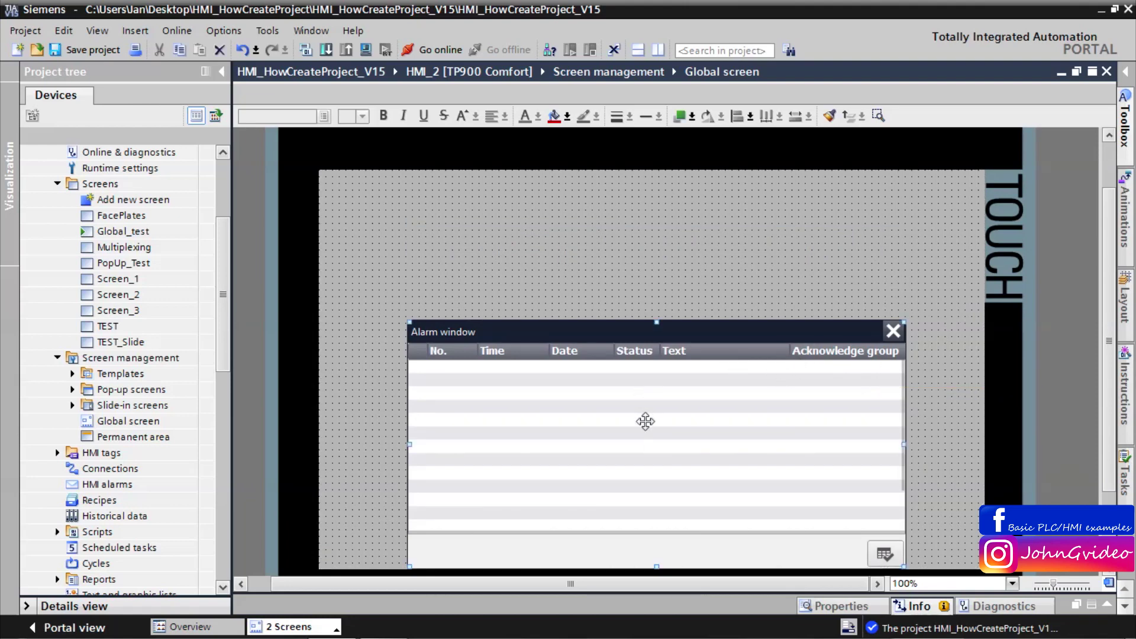
pyautogui.press('Delete')
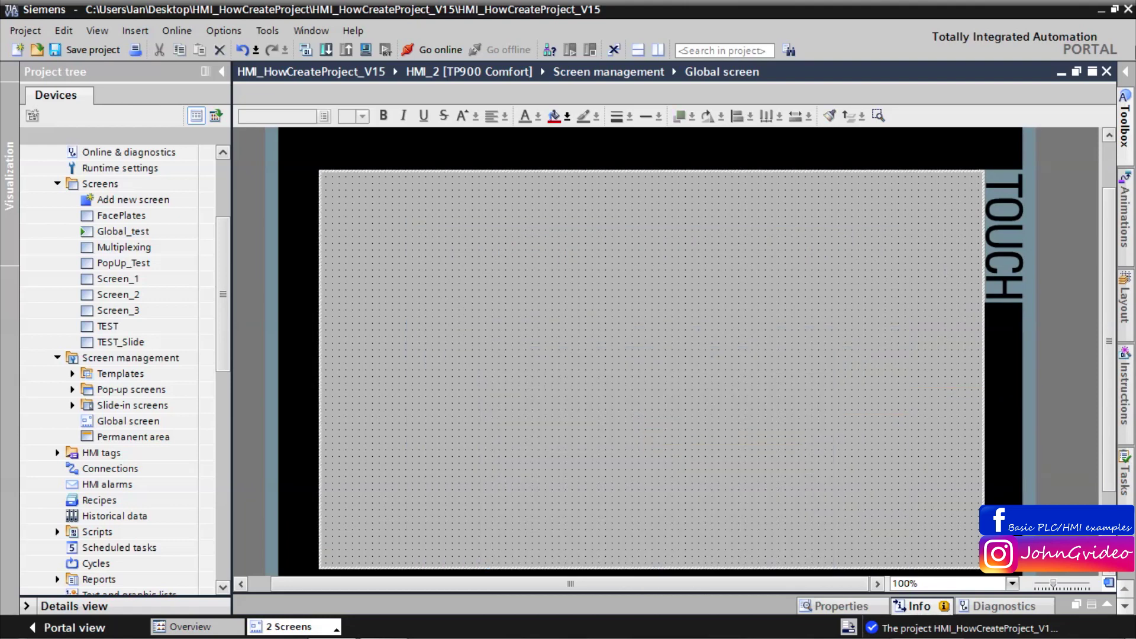
pyautogui.click(1123, 94)
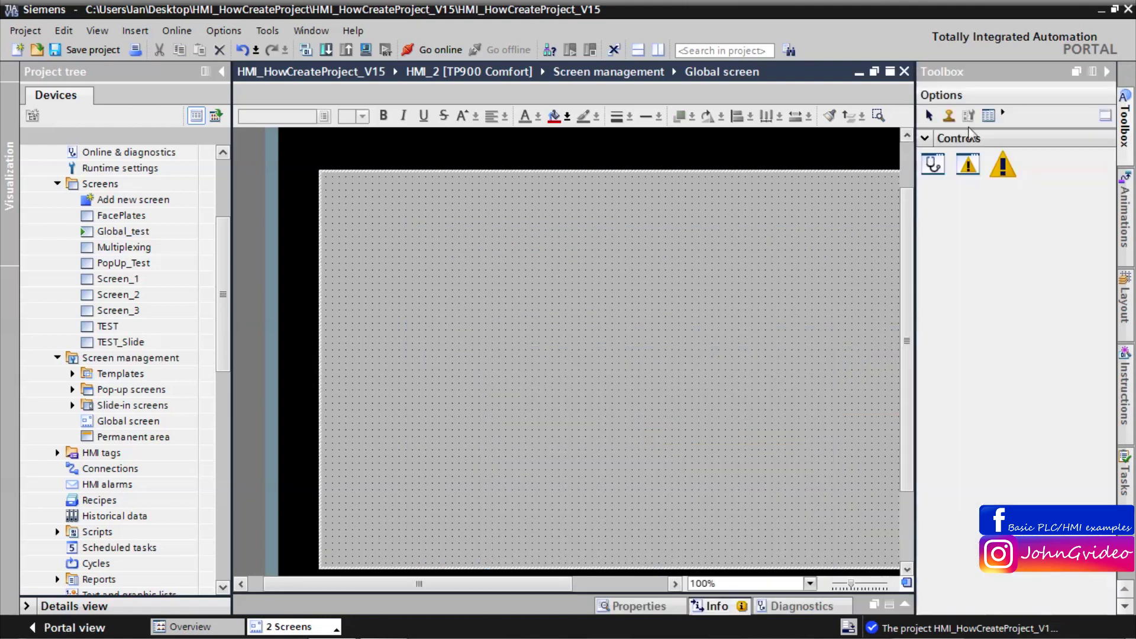
pyautogui.click(1006, 168)
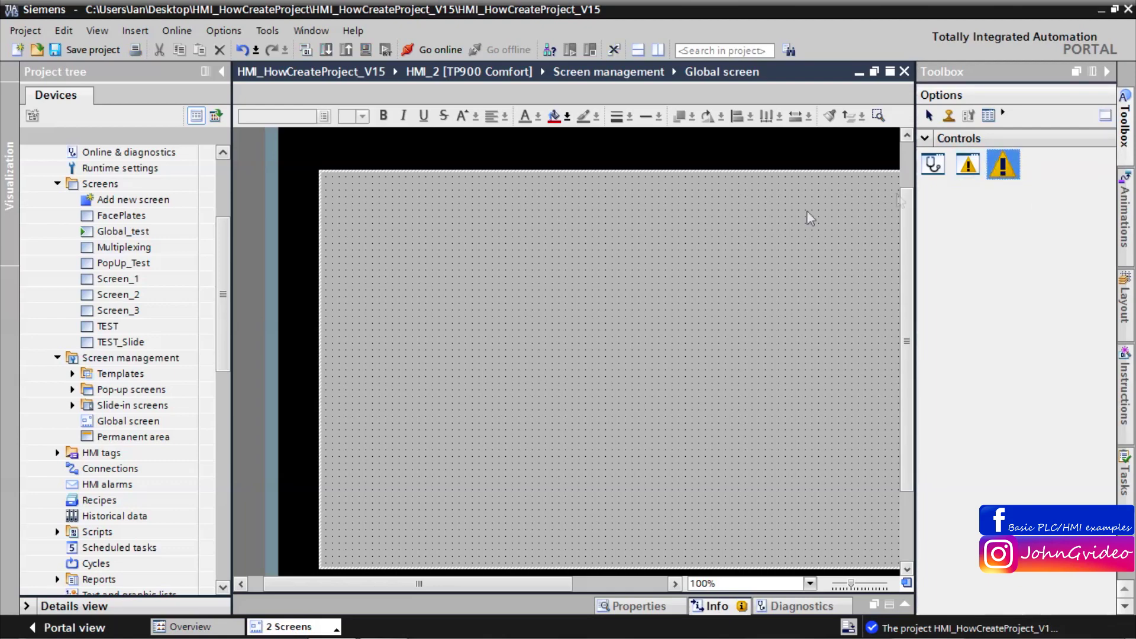
pyautogui.click(780, 210)
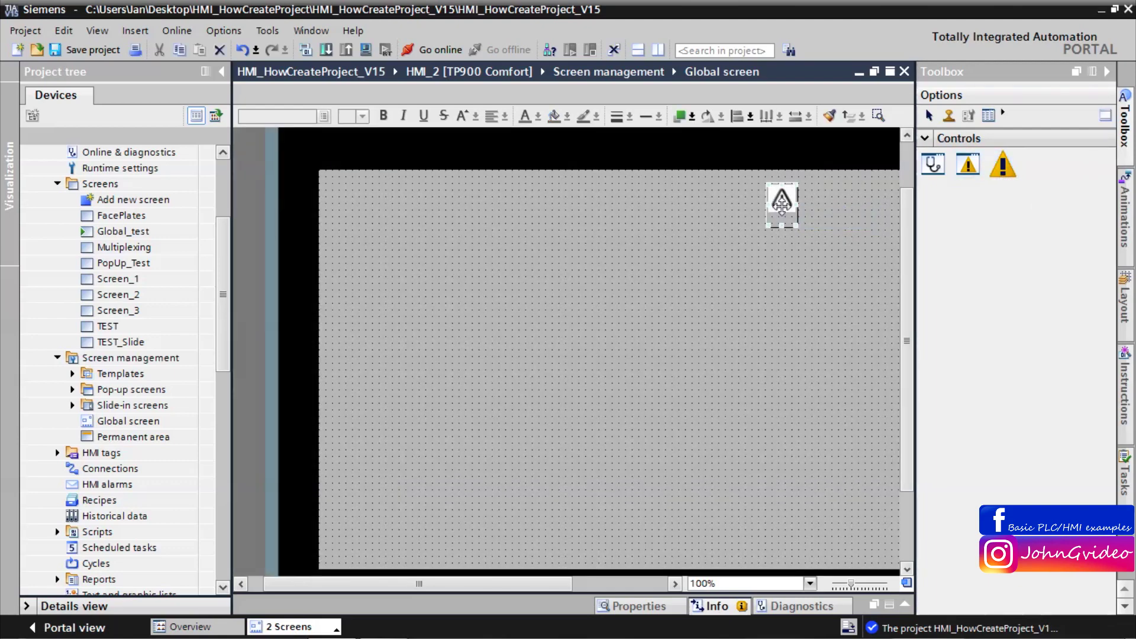
pyautogui.click(1106, 71)
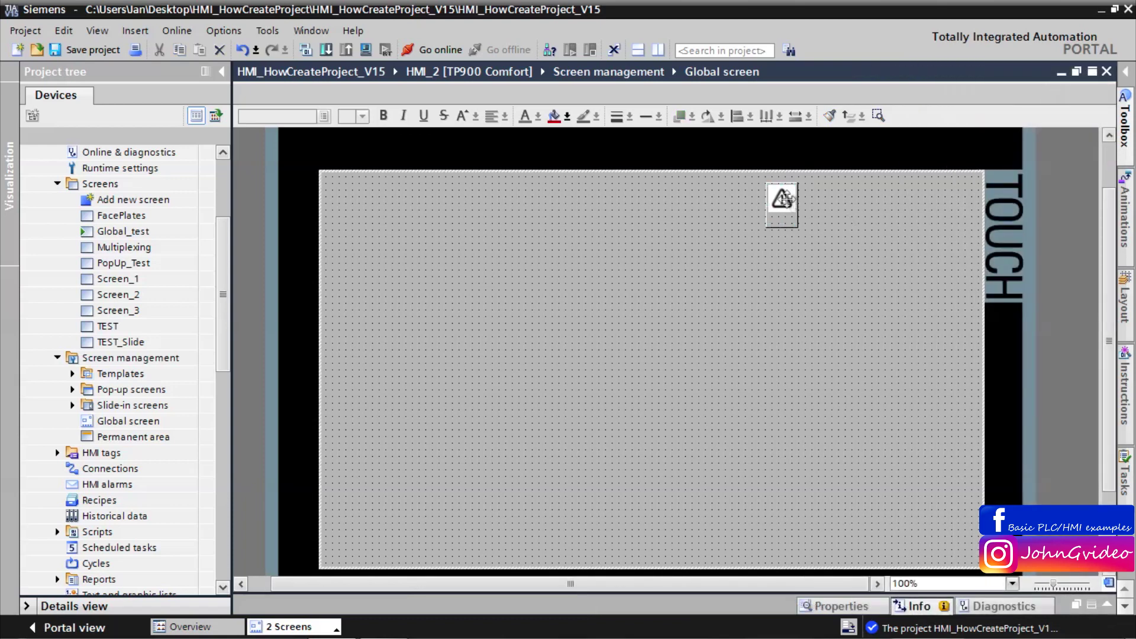
pyautogui.moveTo(782, 199); pyautogui.dragTo(965, 194)
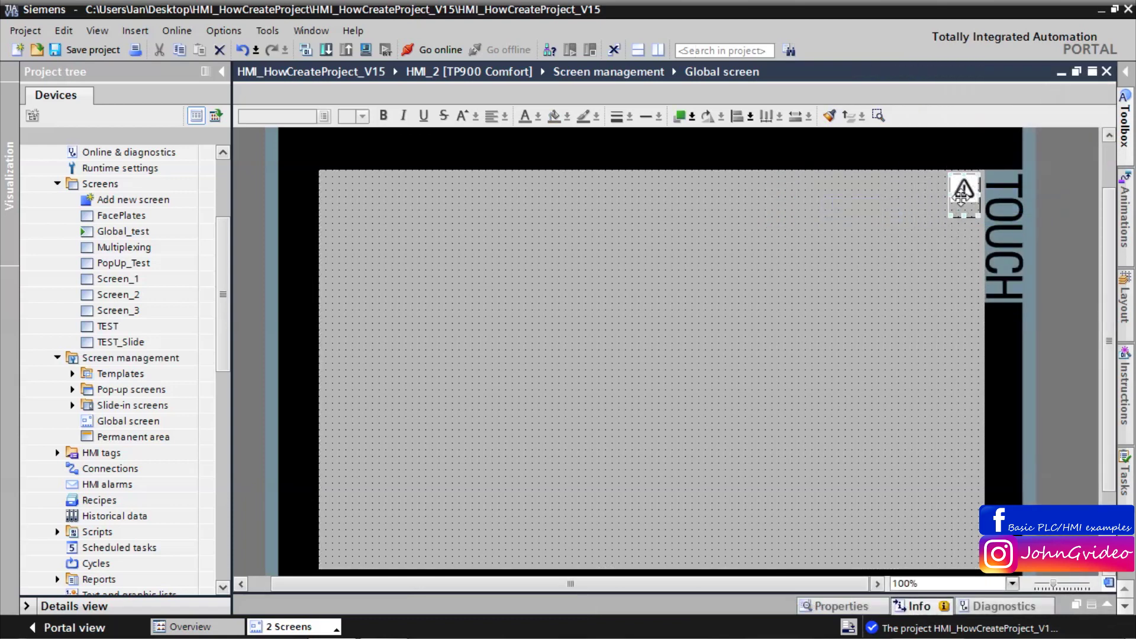
# Switch the editor to the Global_test screen
pyautogui.scroll(3, 967, 232)
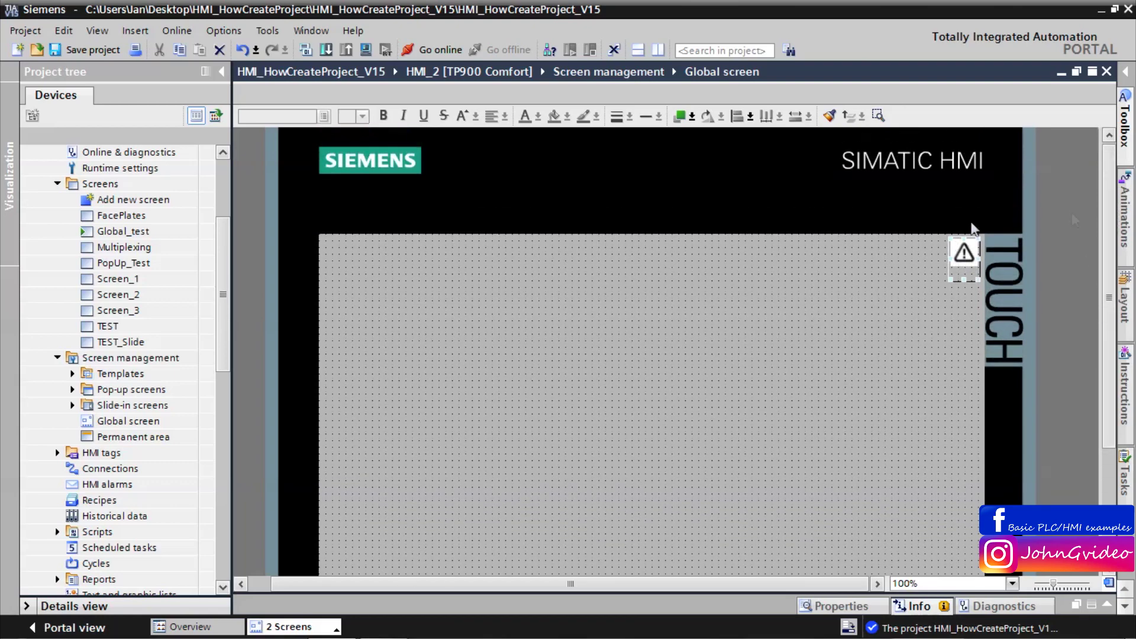
pyautogui.scroll(-3, 1112, 269)
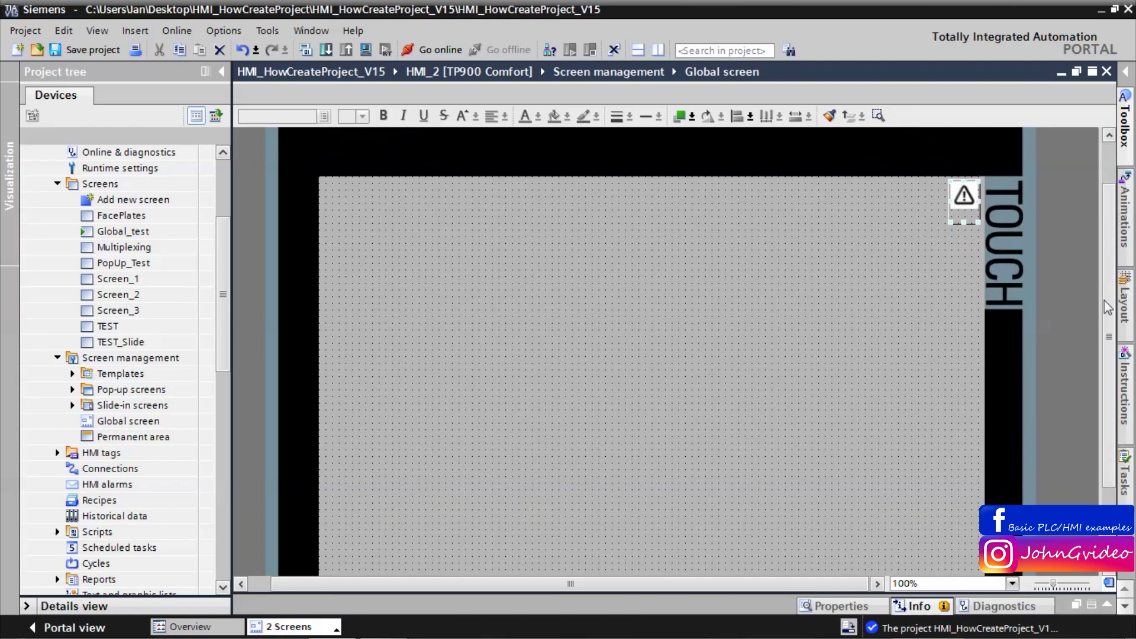
pyautogui.click(819, 278)
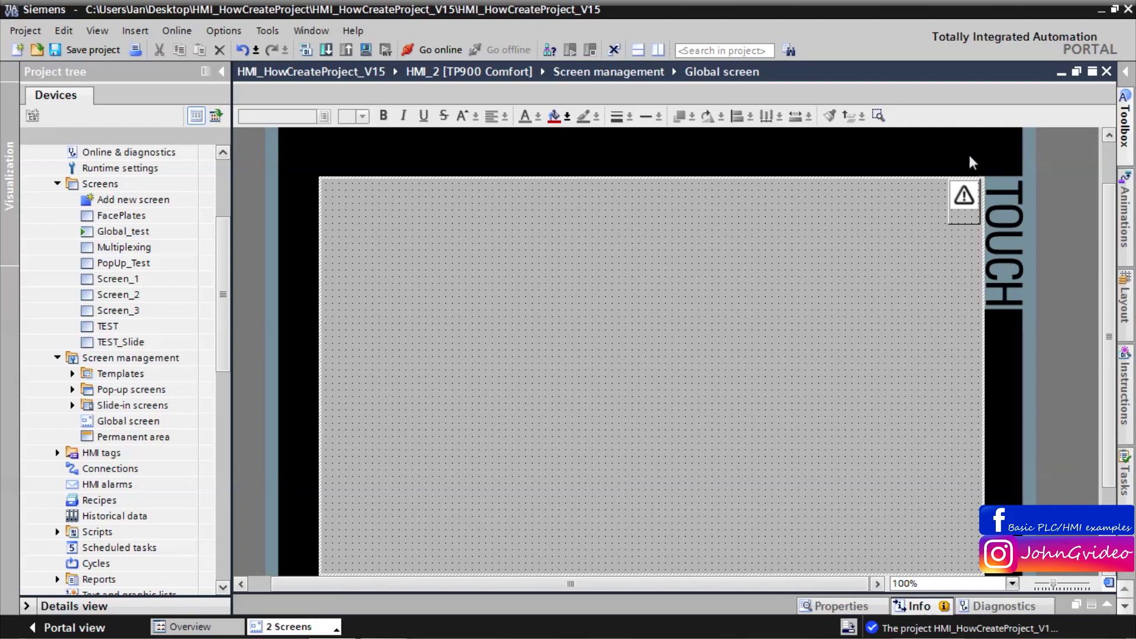
pyautogui.click(320, 629)
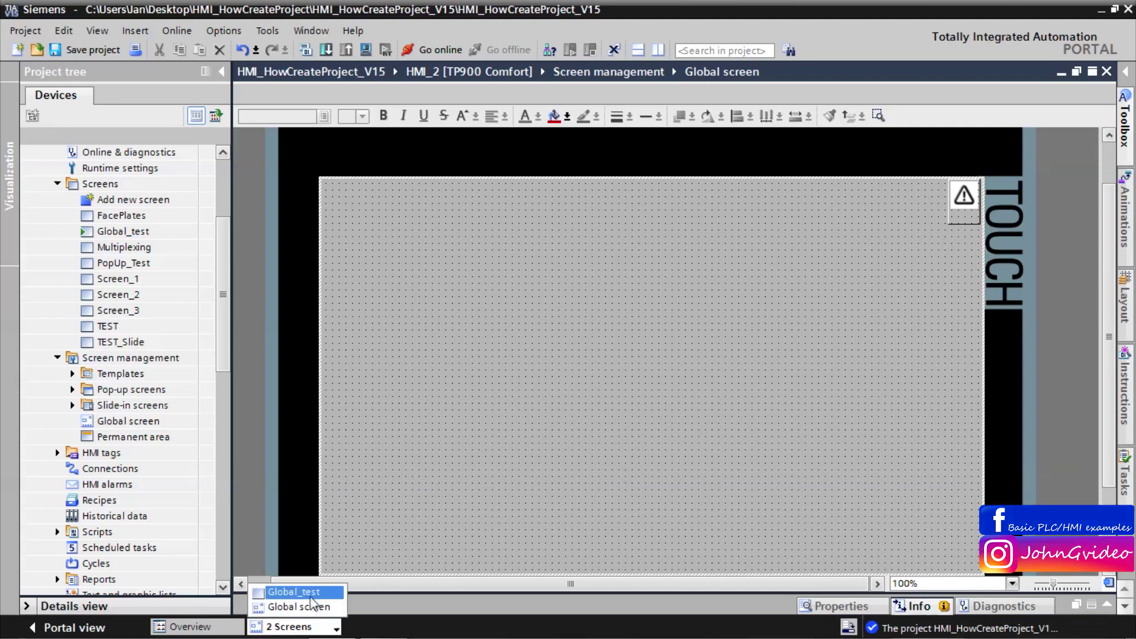
pyautogui.click(294, 591)
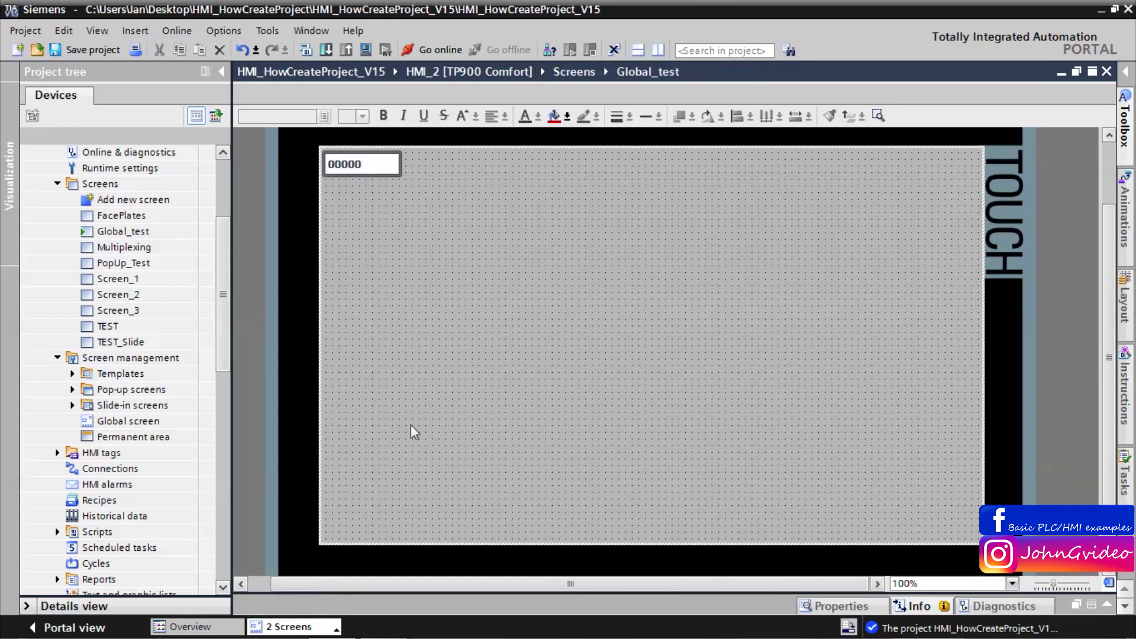
pyautogui.click(1126, 74)
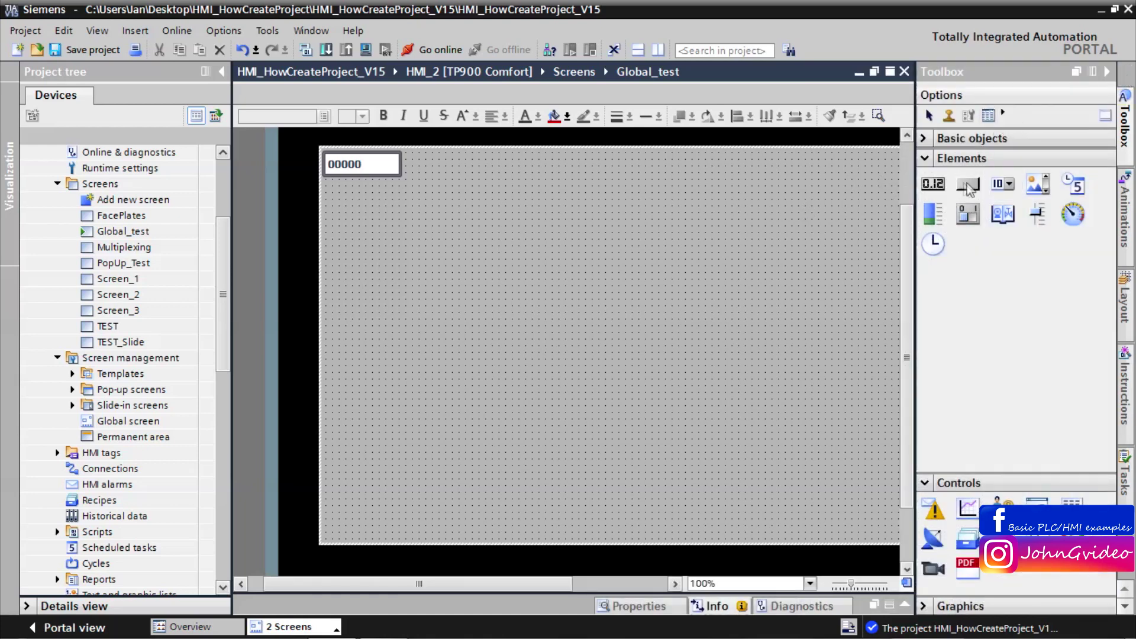
pyautogui.moveTo(438, 172); pyautogui.dragTo(464, 163)
pyautogui.click(1106, 72)
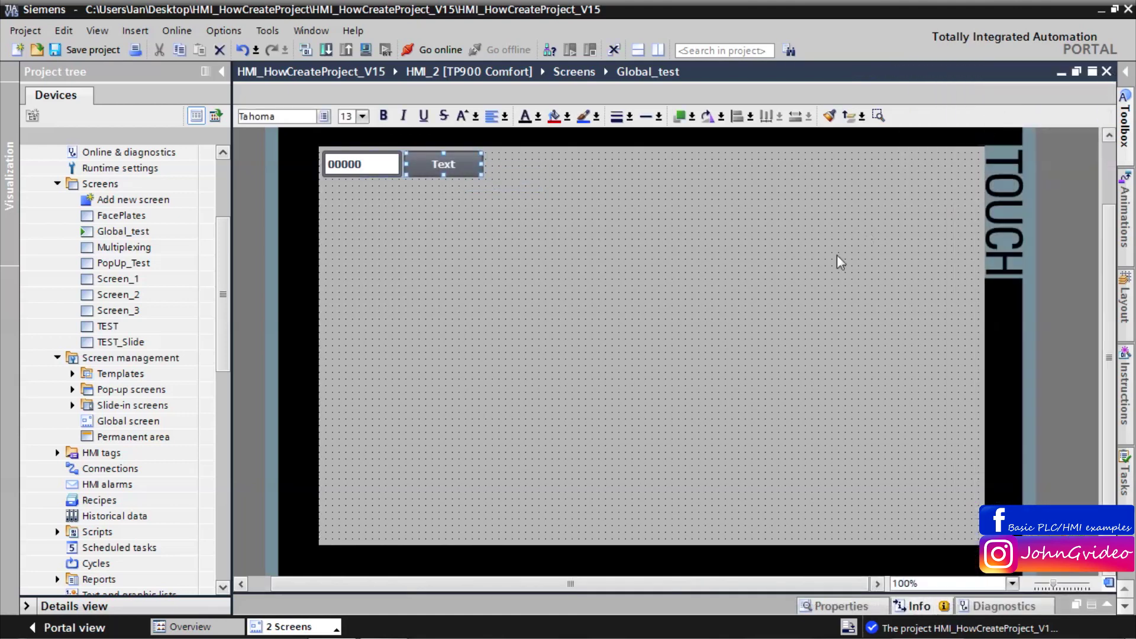
pyautogui.scroll(2, 165, 295)
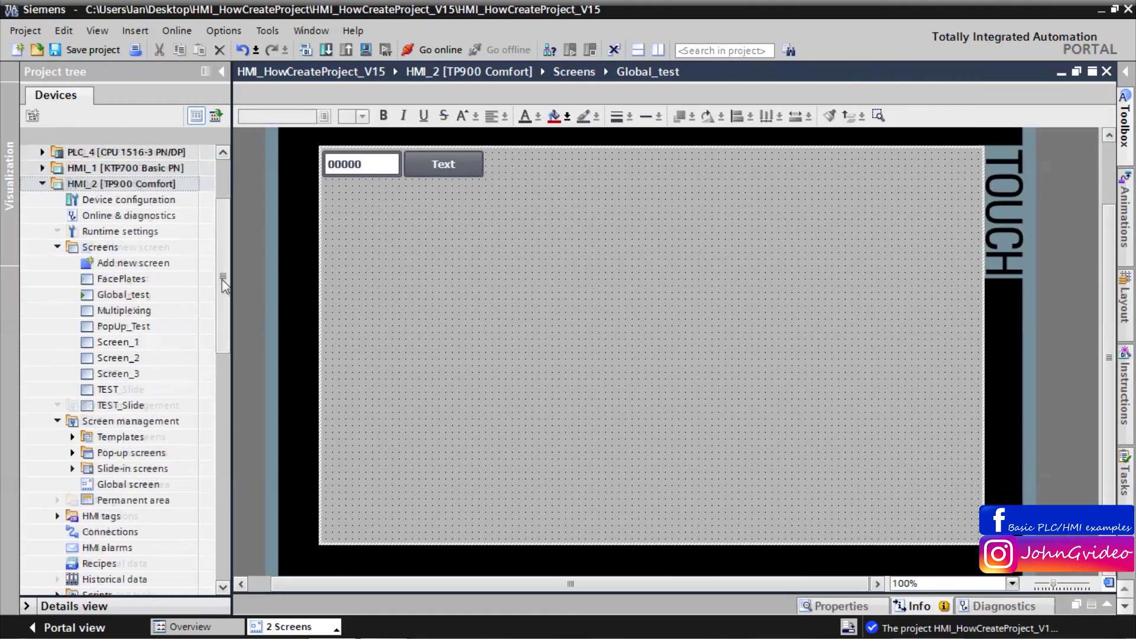
pyautogui.doubleClick(113, 263)
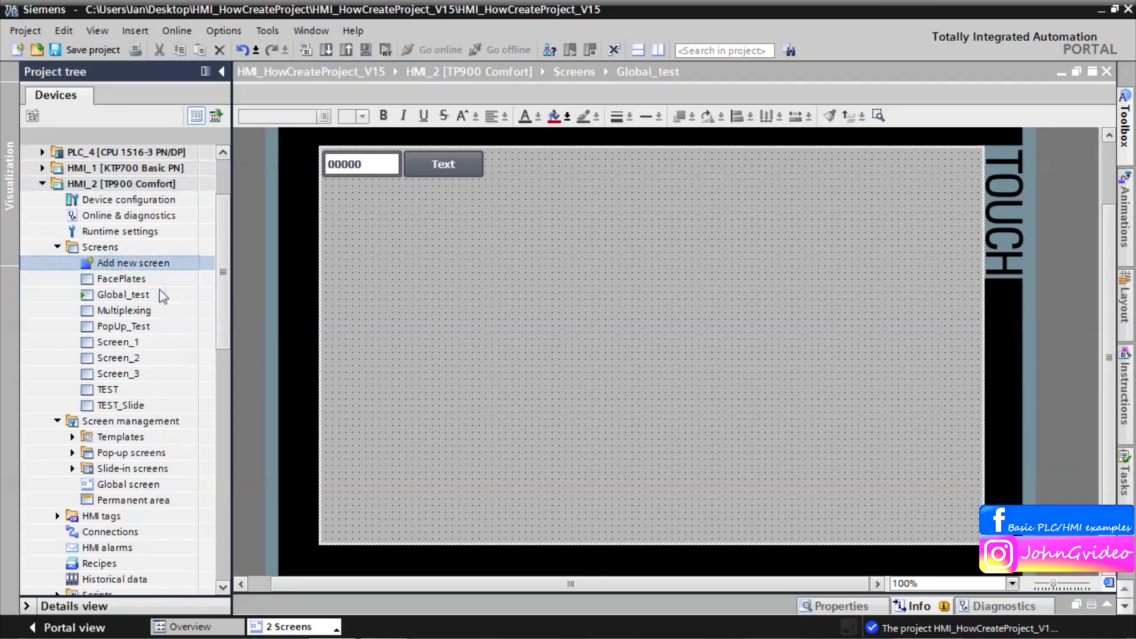
# Rename the new Screen_4 to Alarm_screen and focus its empty editing canvas
pyautogui.click(119, 391)
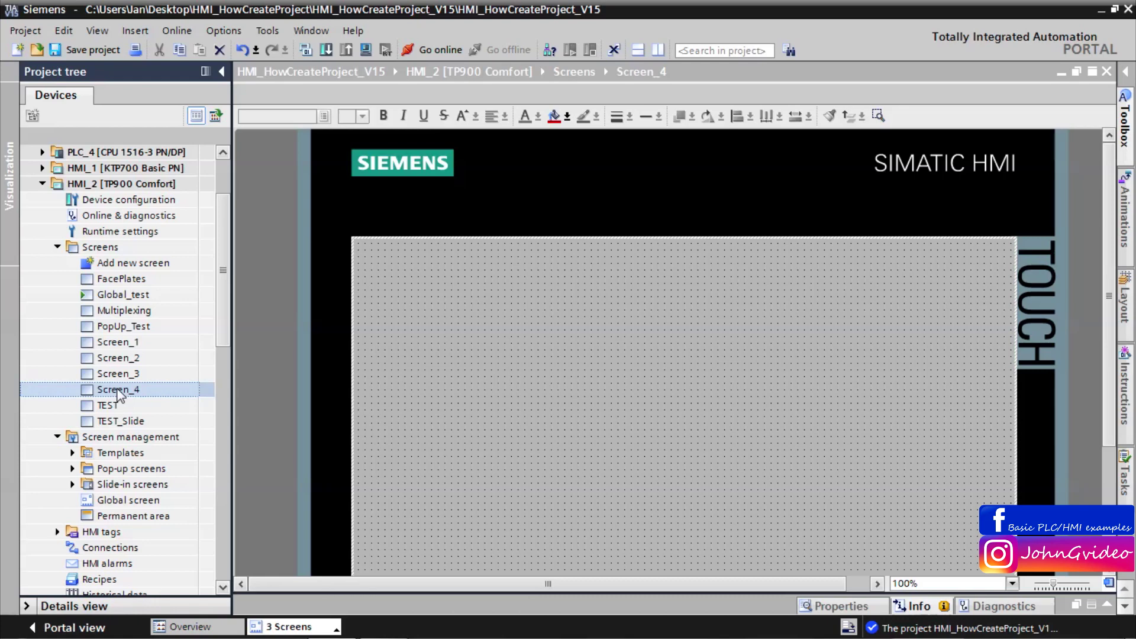
pyautogui.press('F2')
pyautogui.write('Alarm_screen')
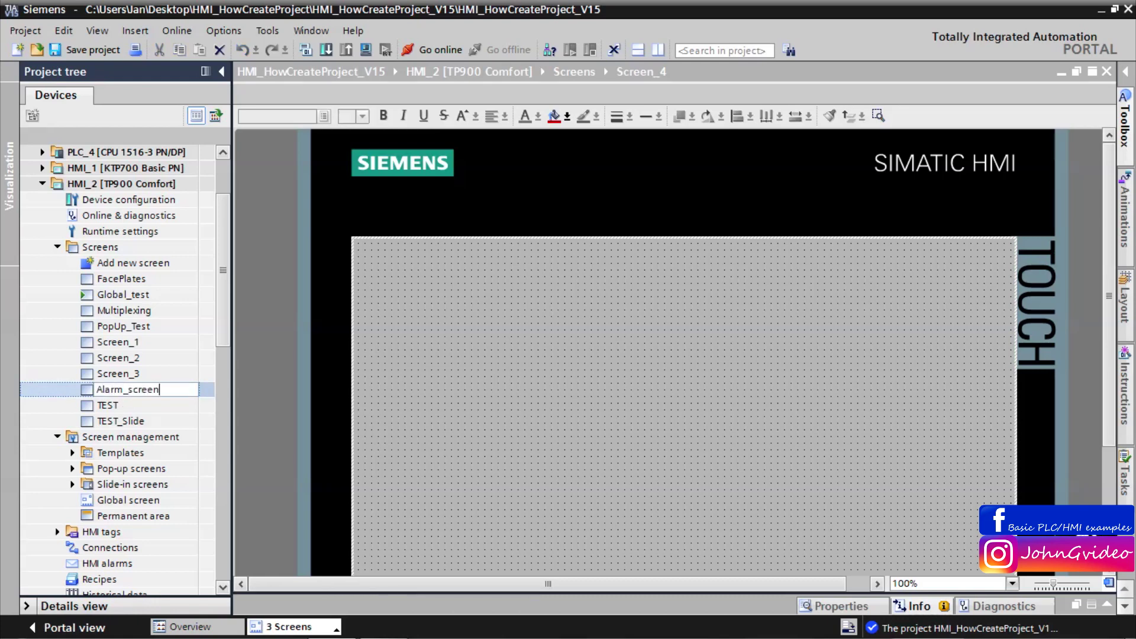
pyautogui.press('Return')
pyautogui.click(556, 354)
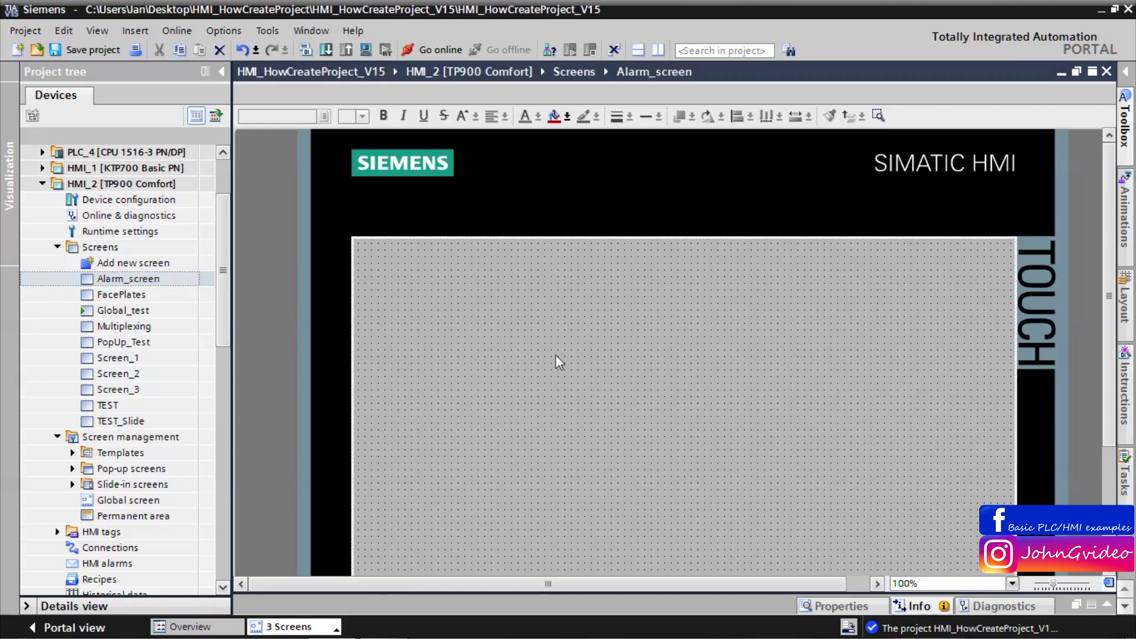
pyautogui.scroll(-3, 708, 336)
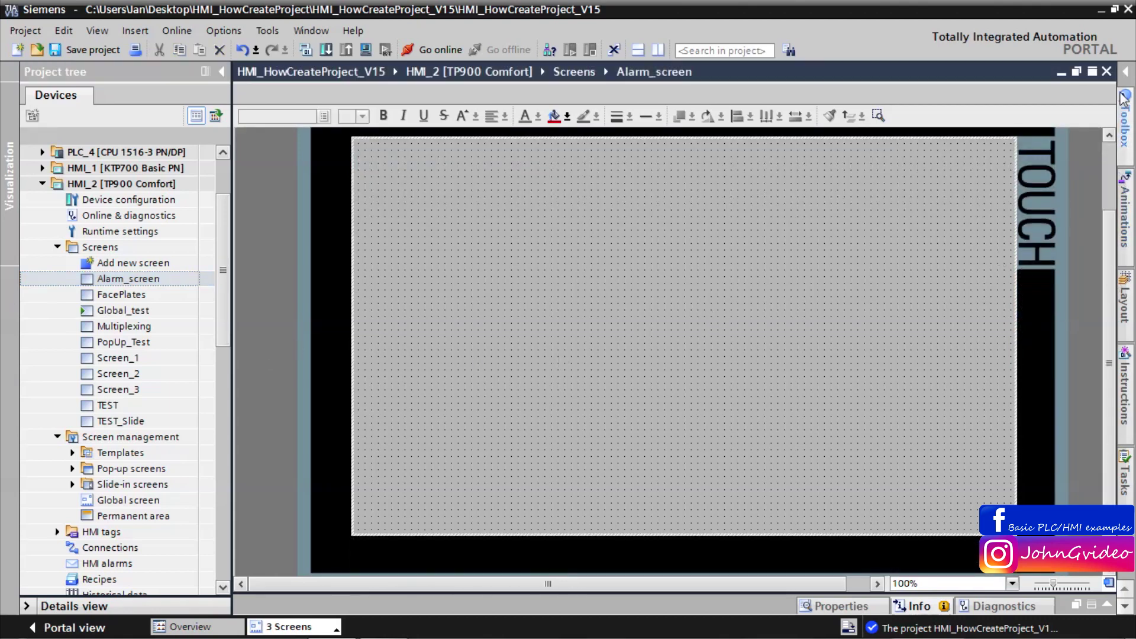
pyautogui.click(1124, 119)
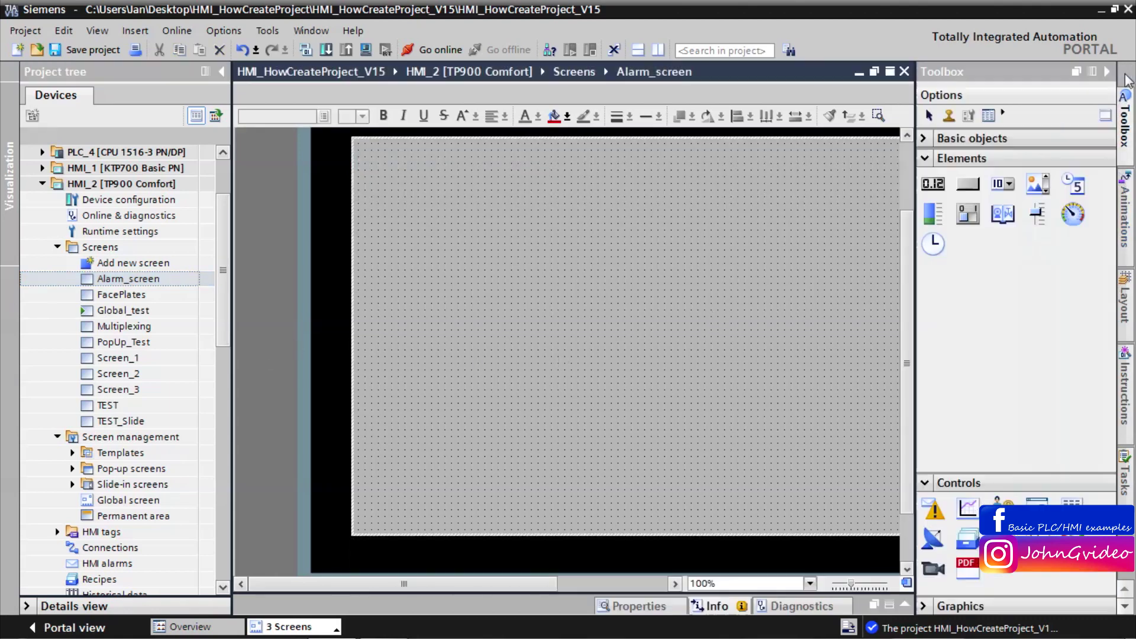
# Drop an Alarm view from Controls onto Alarm_screen and stretch it to both screen edges
pyautogui.click(926, 158)
pyautogui.click(934, 205)
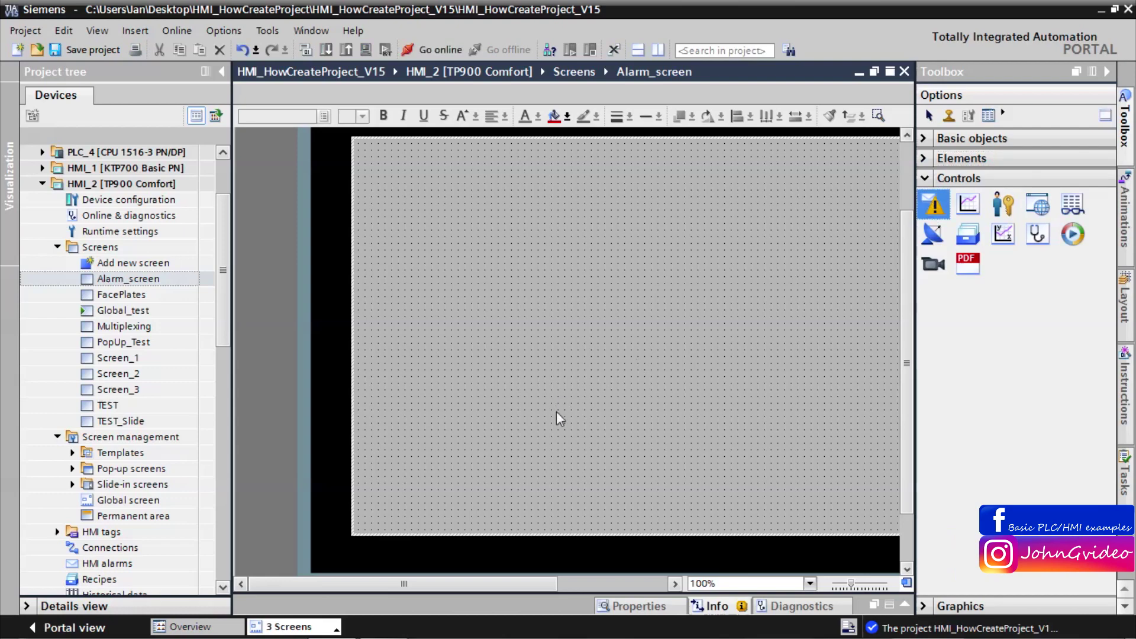
pyautogui.moveTo(555, 411); pyautogui.dragTo(626, 400)
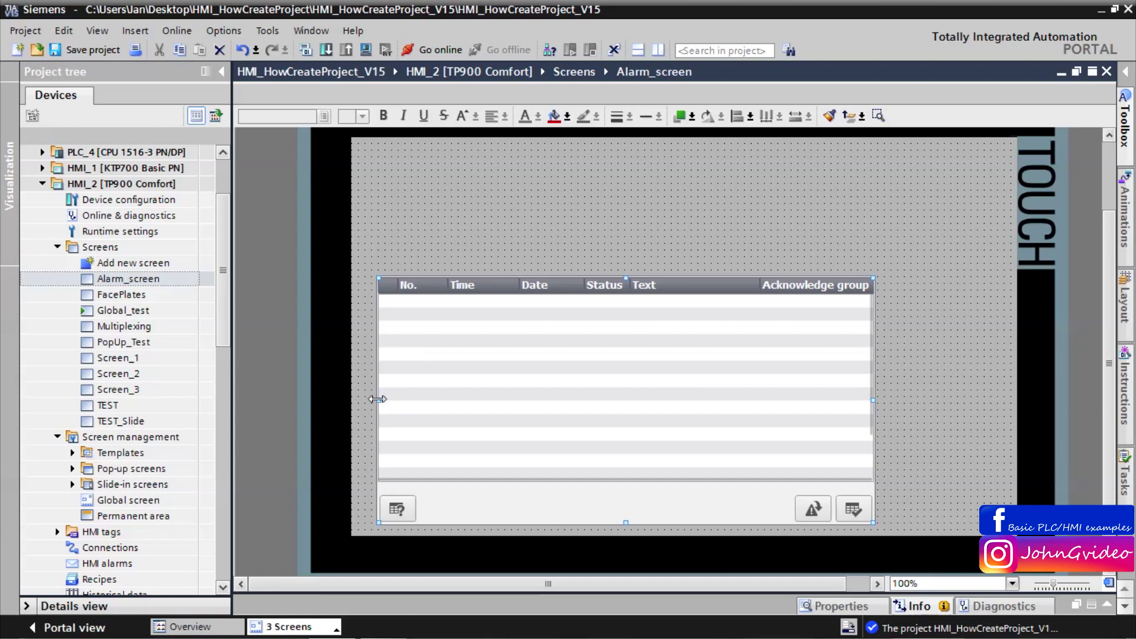
pyautogui.moveTo(377, 399); pyautogui.dragTo(355, 400)
pyautogui.moveTo(870, 400); pyautogui.dragTo(1037, 395)
pyautogui.moveTo(1108, 363); pyautogui.dragTo(1110, 101)
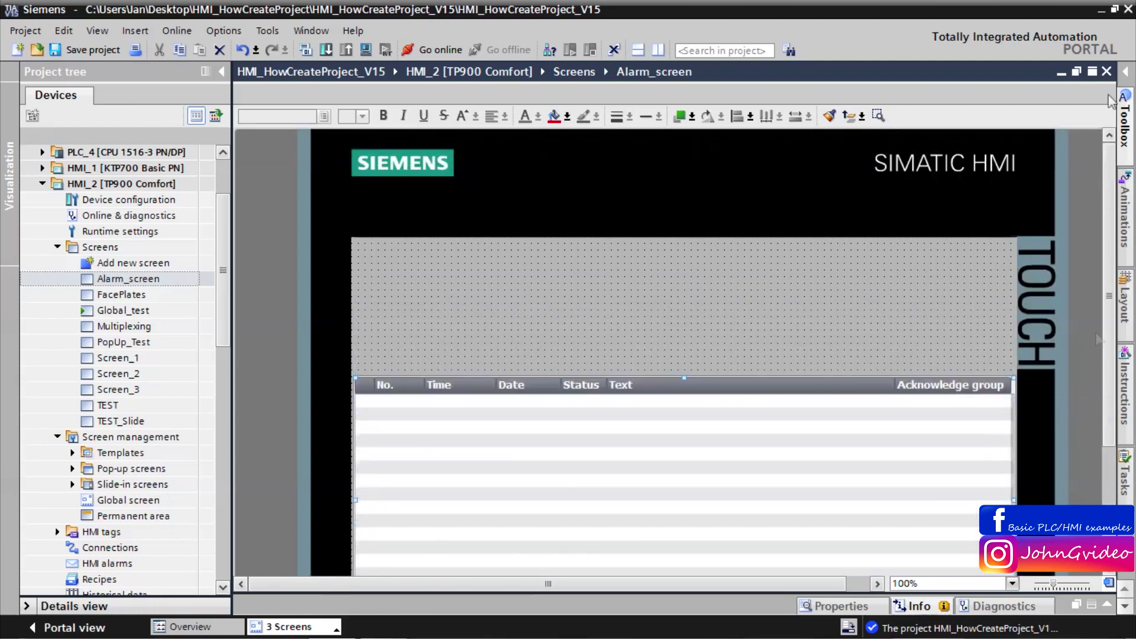
pyautogui.click(1124, 121)
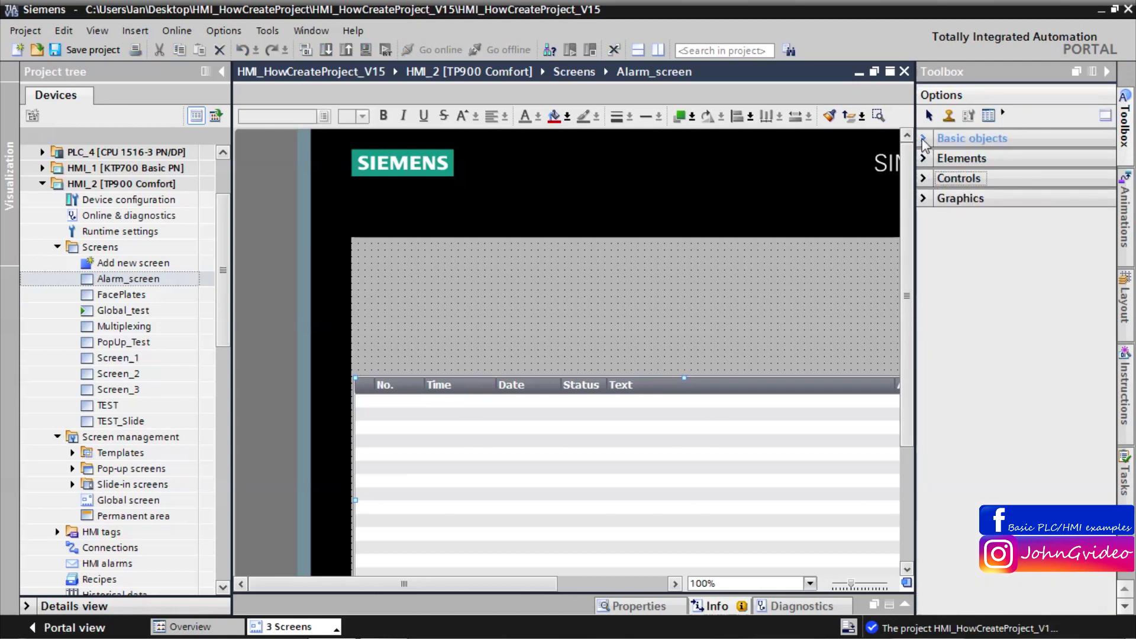
# Place a top-left button labelled 'Go back to Global test screen' and widen it to fit
pyautogui.click(962, 158)
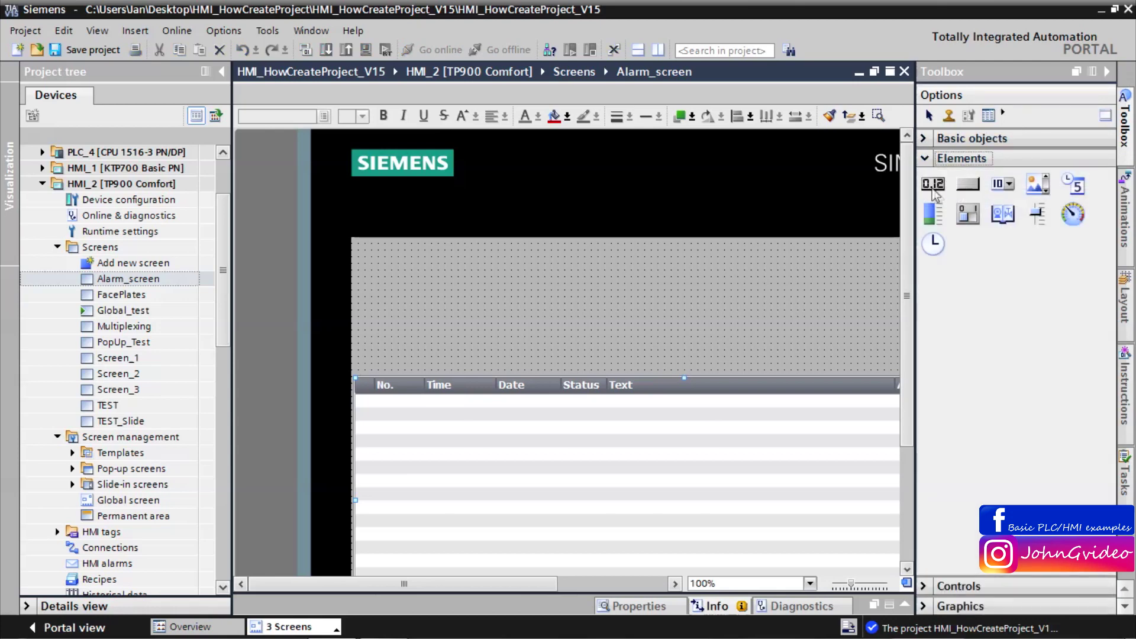
pyautogui.moveTo(968, 184); pyautogui.dragTo(399, 254)
pyautogui.click(1106, 71)
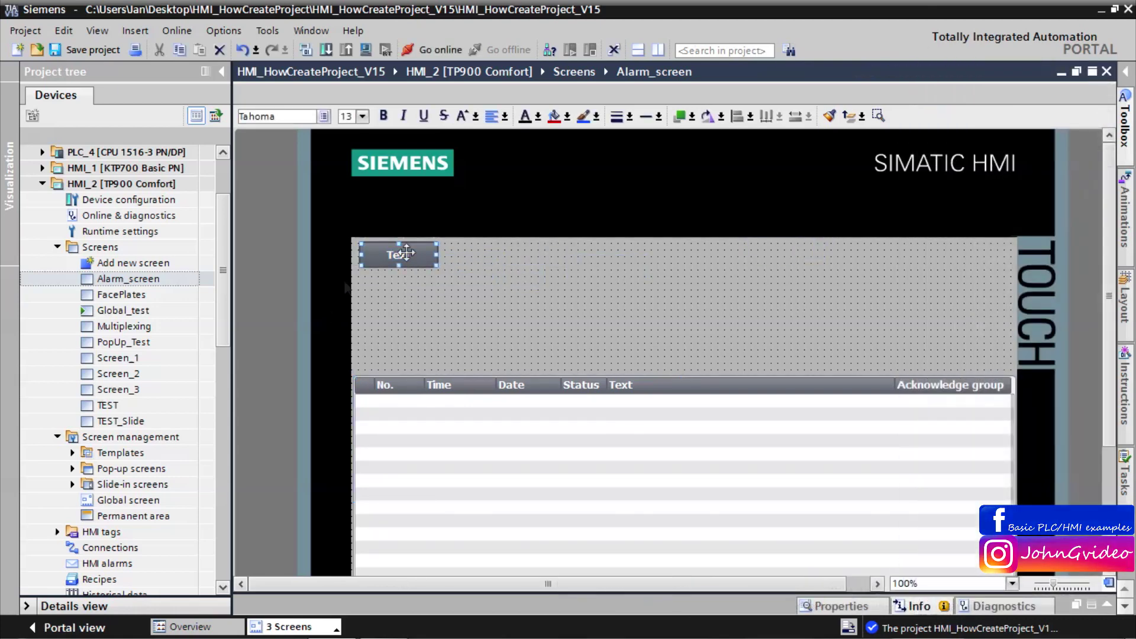
pyautogui.write('Go back to Glo')
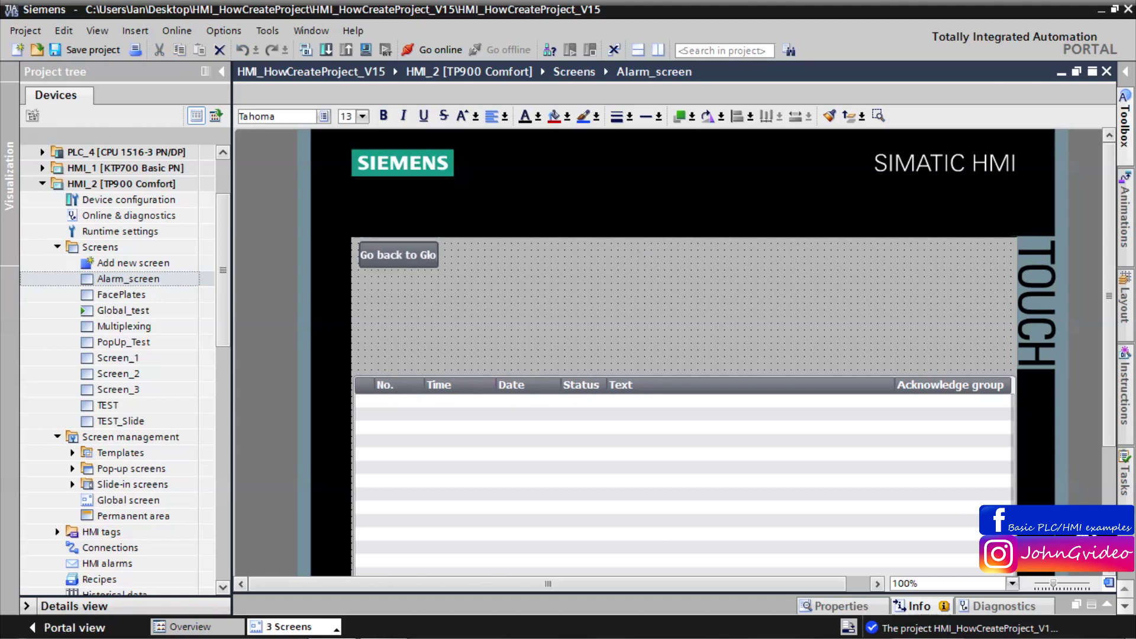
pyautogui.write('bal test screen')
pyautogui.press('Return')
pyautogui.moveTo(436, 255); pyautogui.dragTo(532, 256)
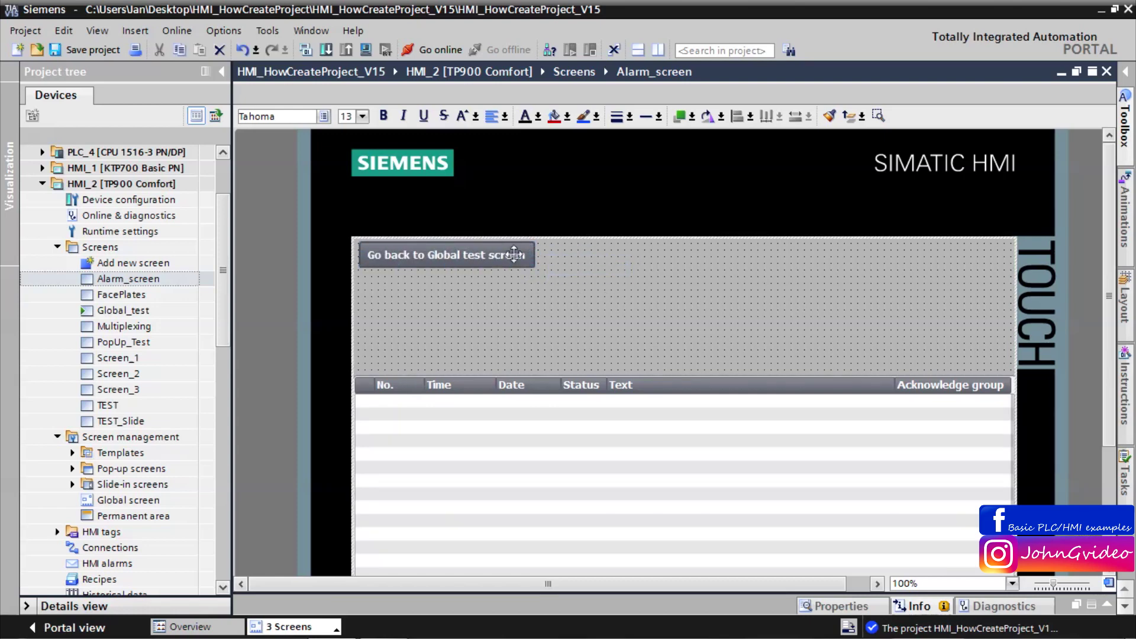
pyautogui.click(514, 254)
pyautogui.rightClick(491, 252)
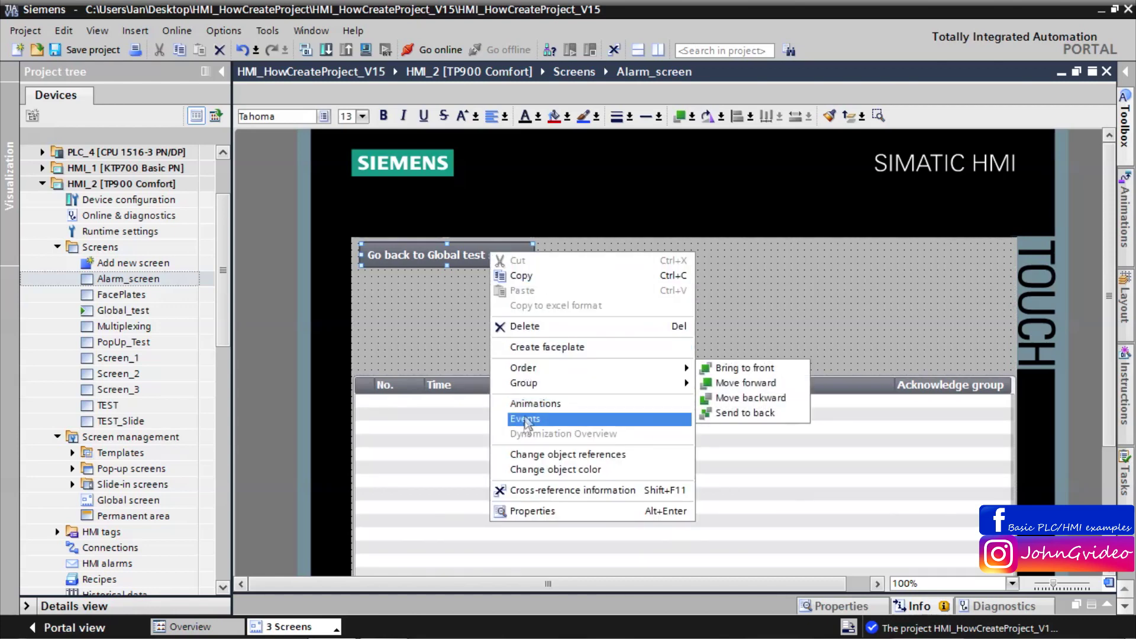
# Give the Go back button's Release event an ActivateScreen function with screen name Global_test
pyautogui.click(526, 419)
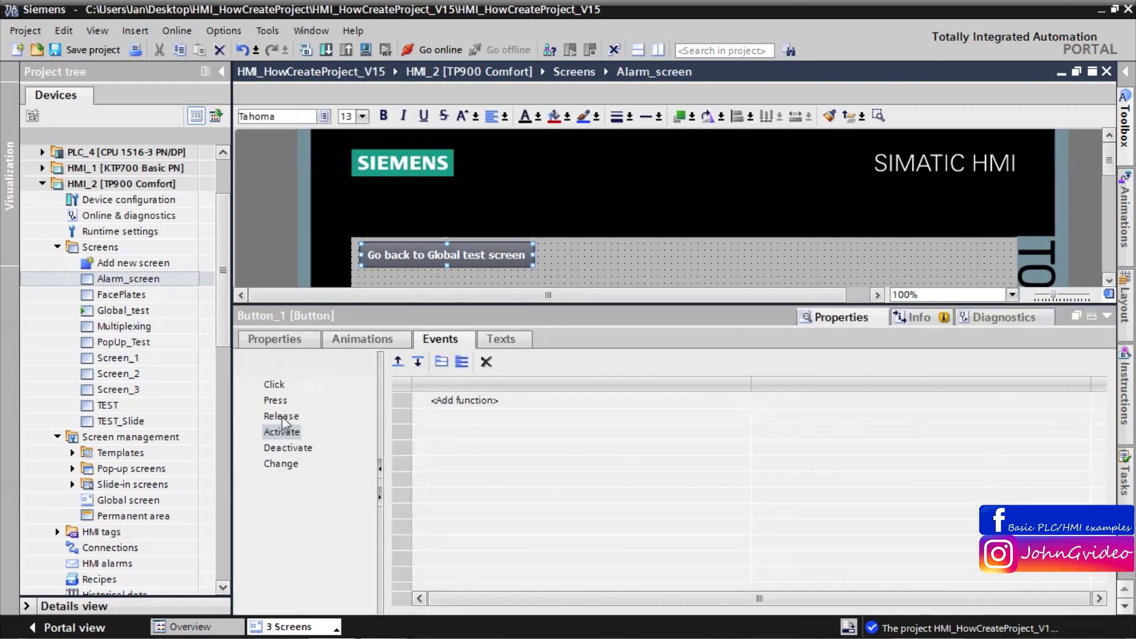
pyautogui.click(282, 416)
pyautogui.click(464, 400)
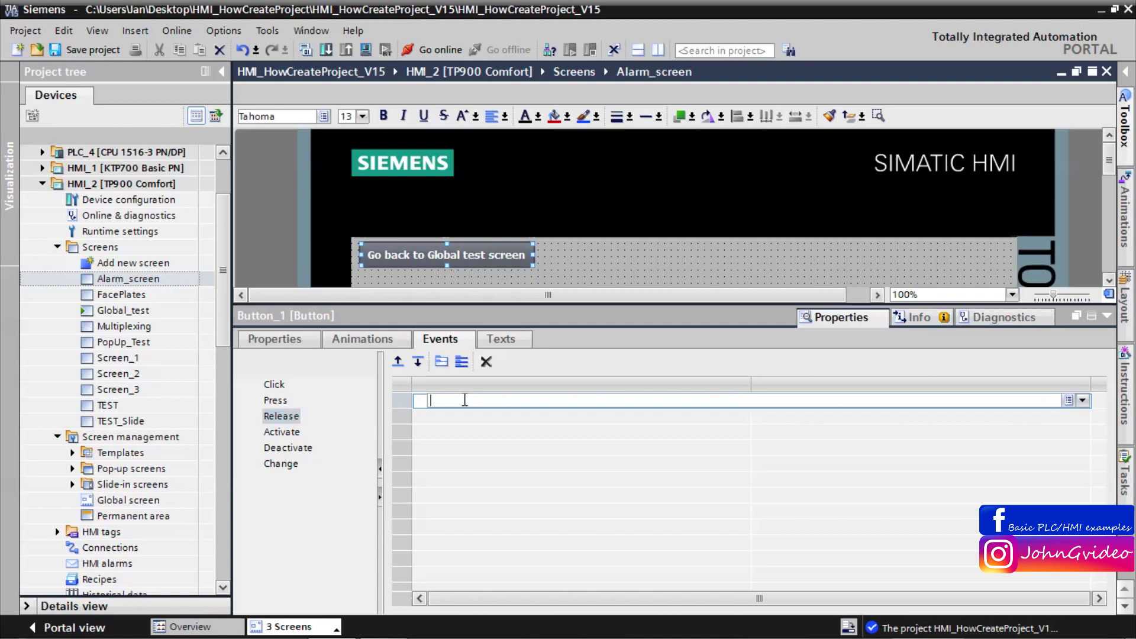
pyautogui.write('active')
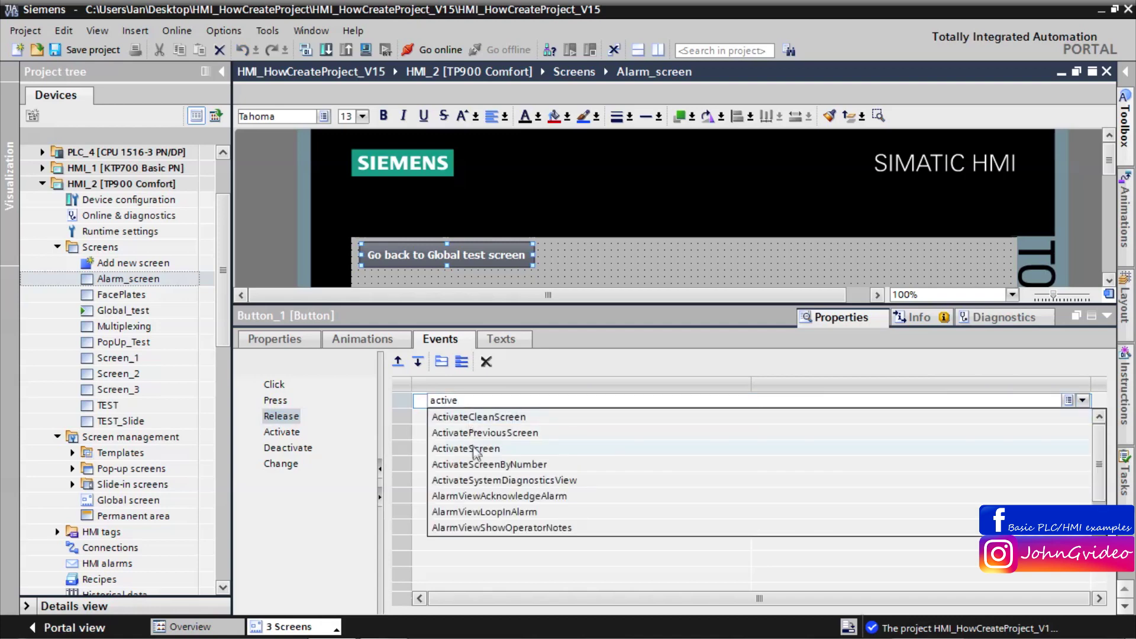
pyautogui.click(477, 449)
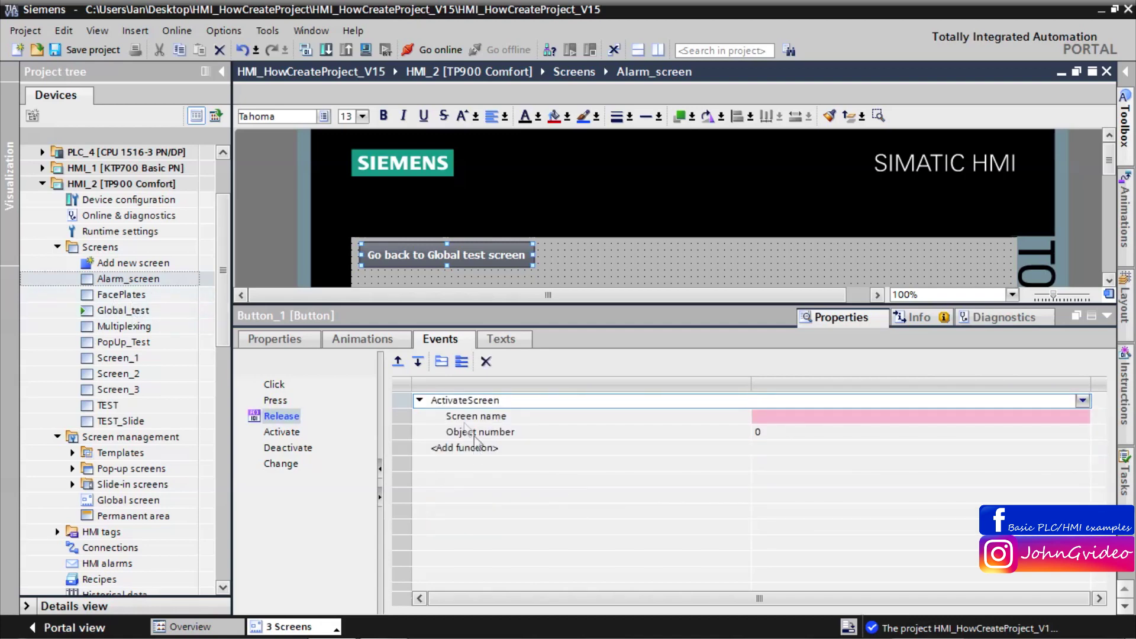
pyautogui.click(788, 417)
pyautogui.write('Global')
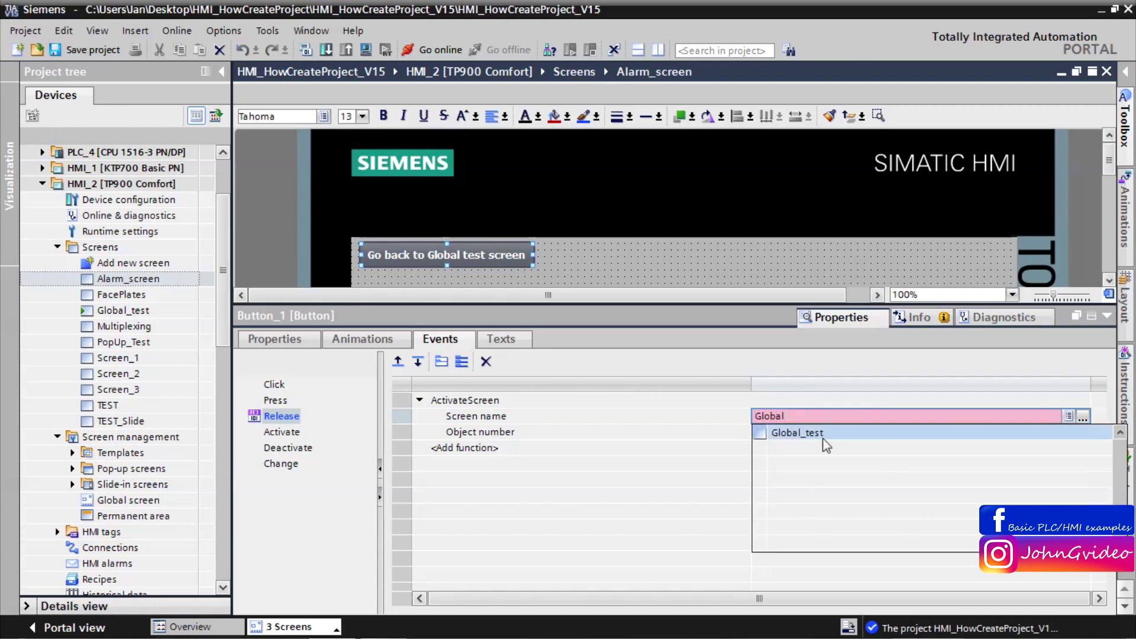
pyautogui.click(823, 438)
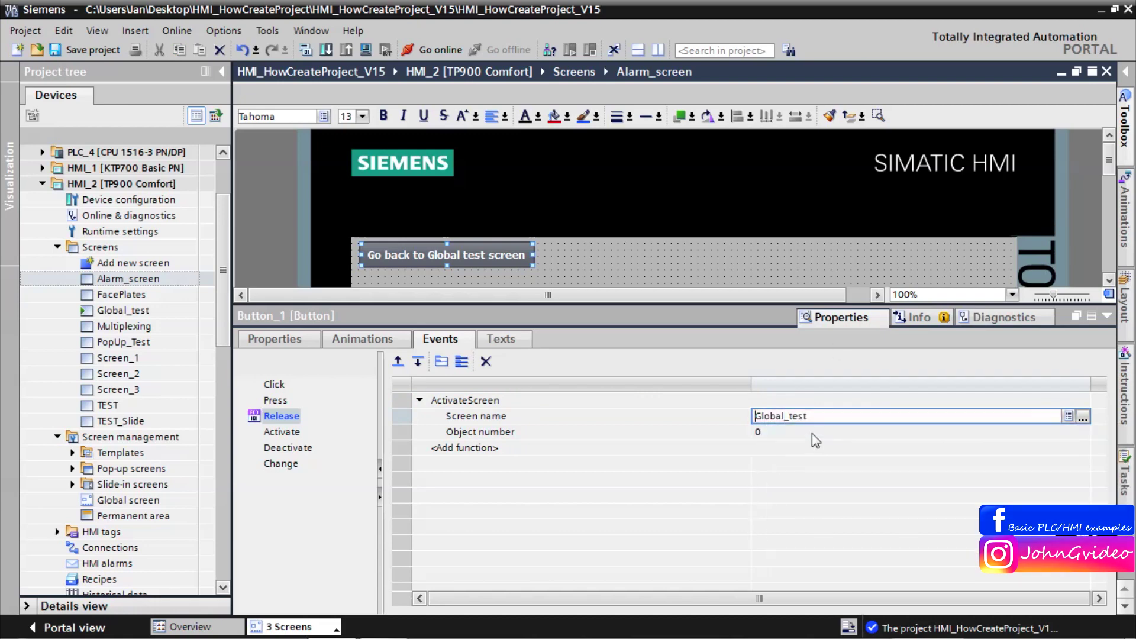
pyautogui.click(1106, 318)
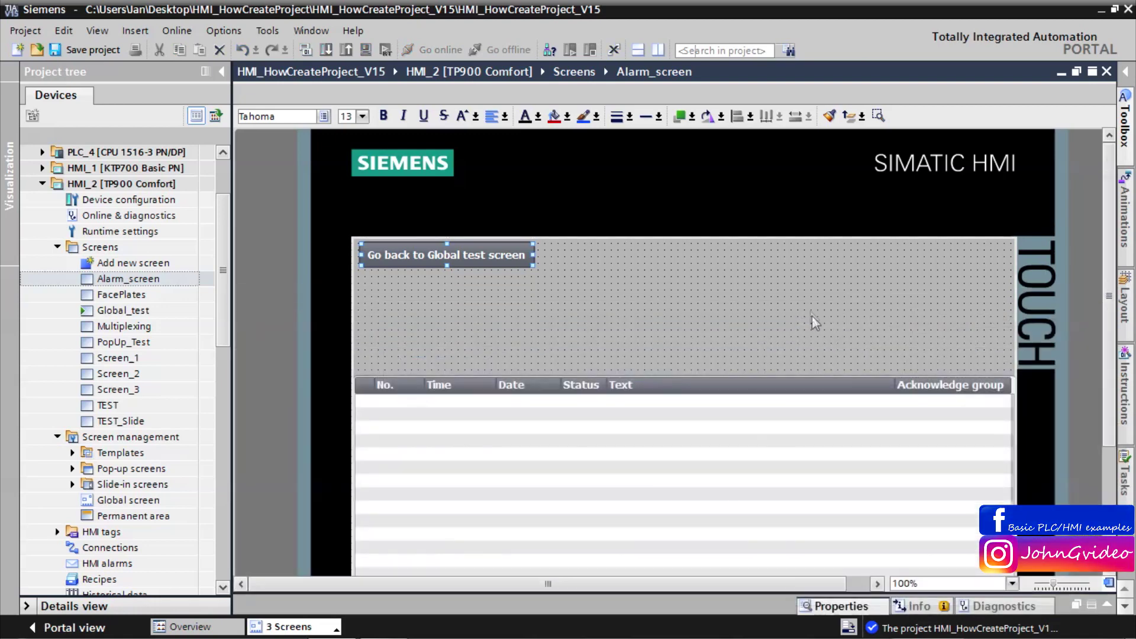
# On Global_test, relabel the Text button 'Go to alarm view screen' and drag it wider
pyautogui.doubleClick(121, 312)
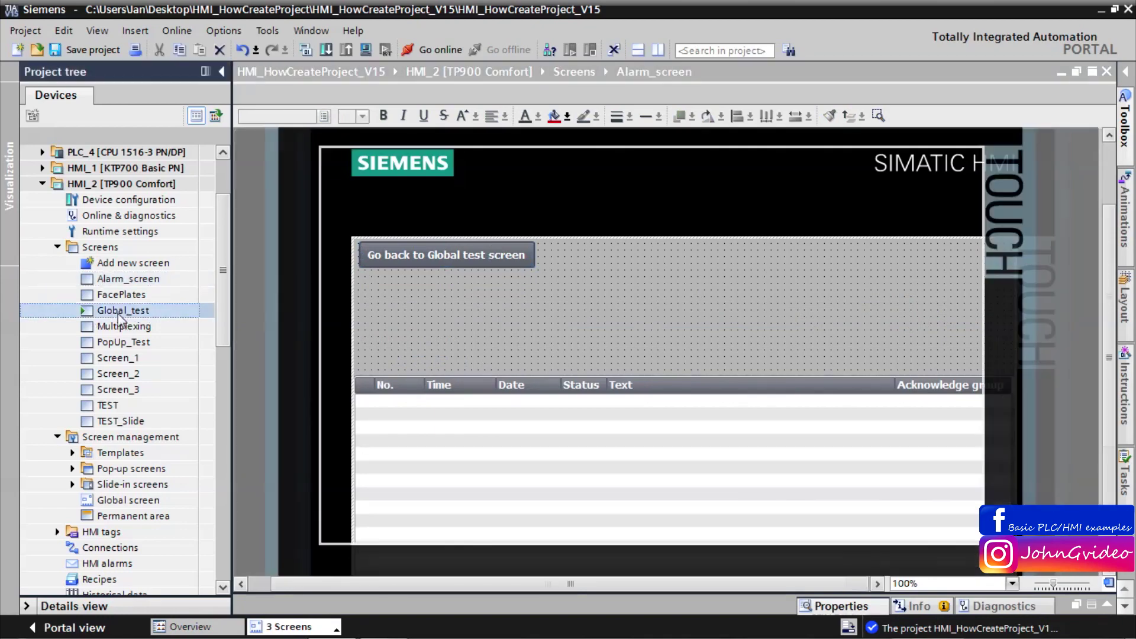
pyautogui.click(443, 167)
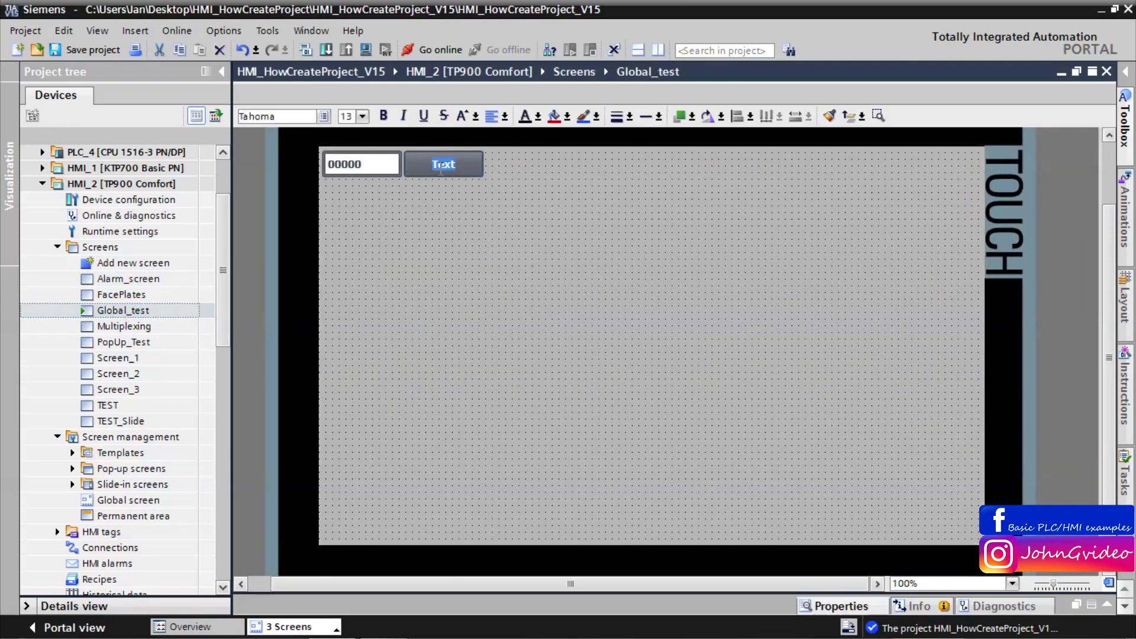
pyautogui.write('Go')
pyautogui.write(' to alarm')
pyautogui.write(' view screen')
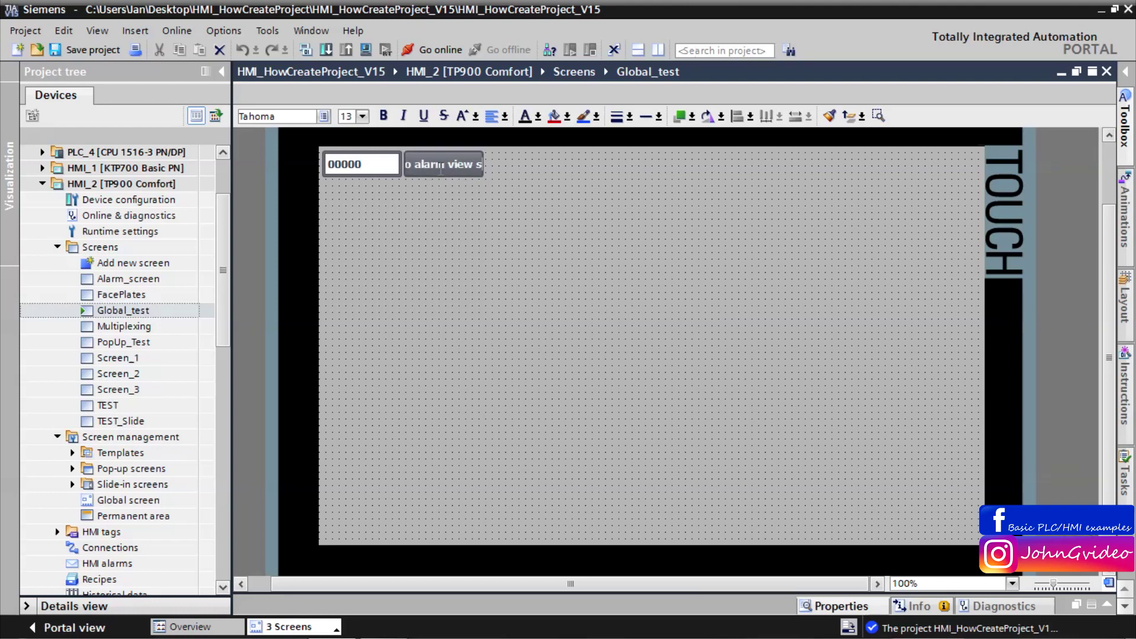
pyautogui.click(451, 235)
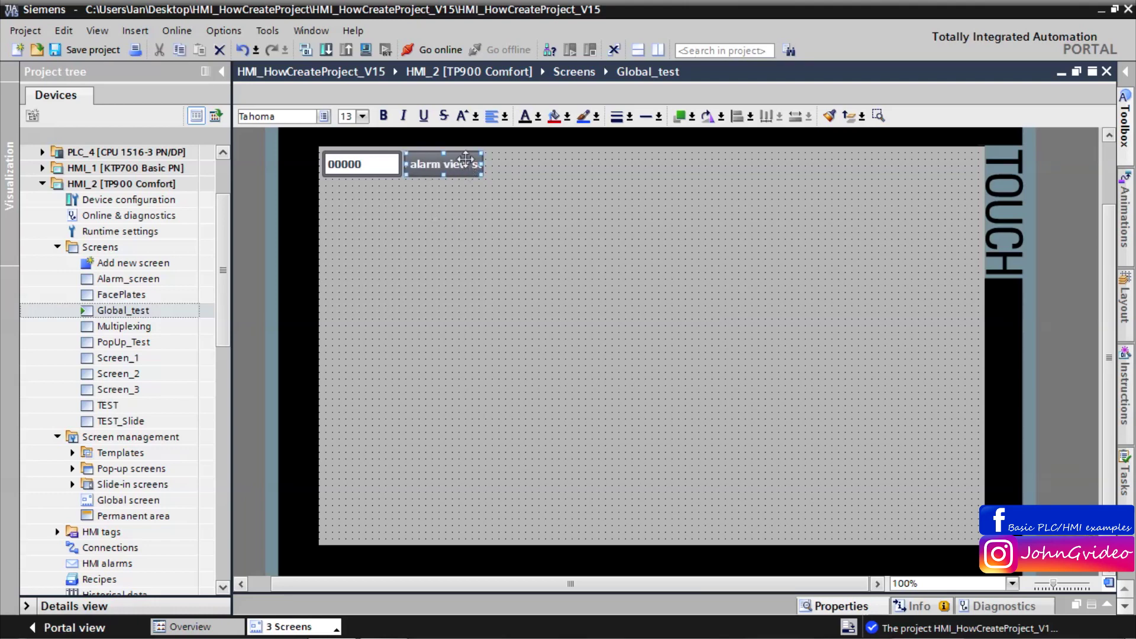
pyautogui.moveTo(486, 169); pyautogui.dragTo(559, 164)
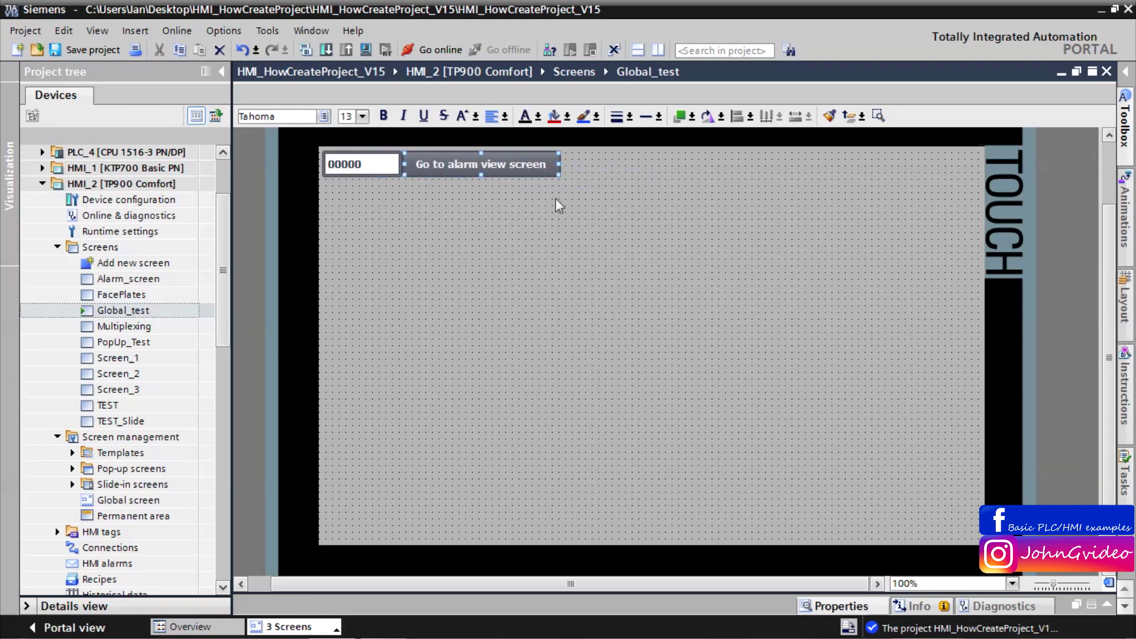
pyautogui.rightClick(521, 162)
# Add ActivateScreen with screen name Alarm_screen to the button's Release event
pyautogui.click(577, 327)
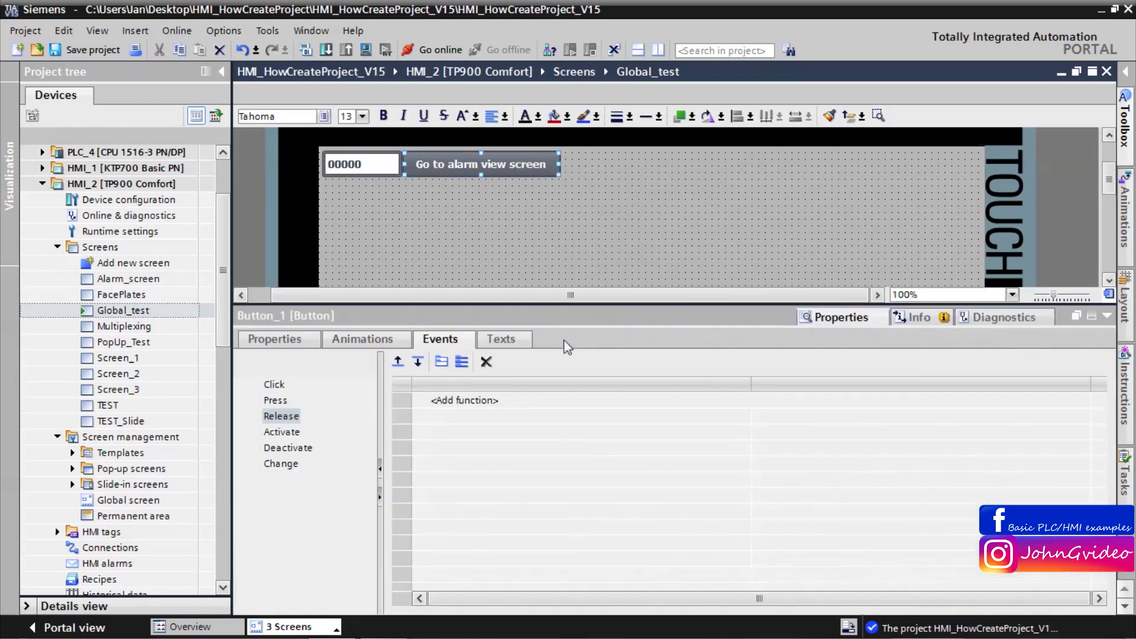
pyautogui.click(288, 417)
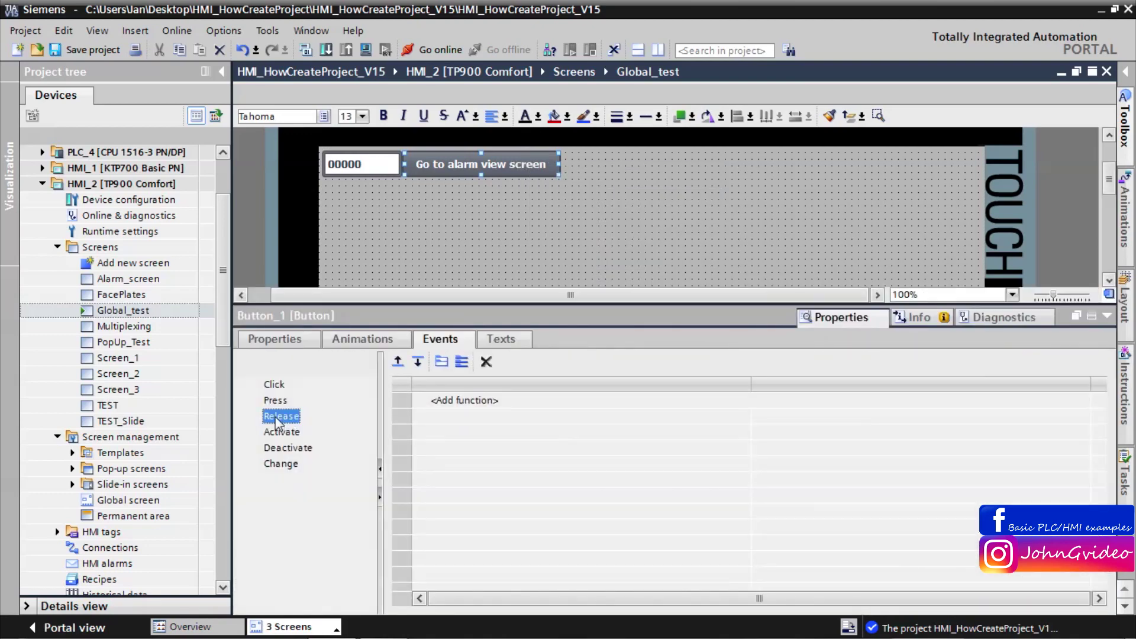
pyautogui.click(473, 402)
pyautogui.write('a')
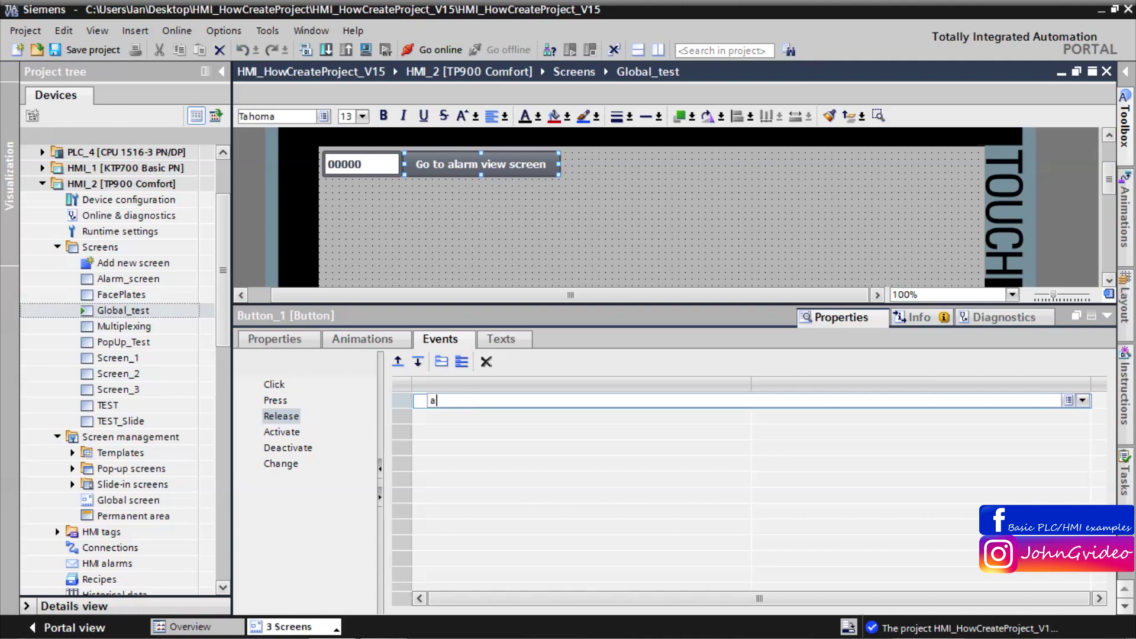
pyautogui.write('ctive')
pyautogui.click(467, 448)
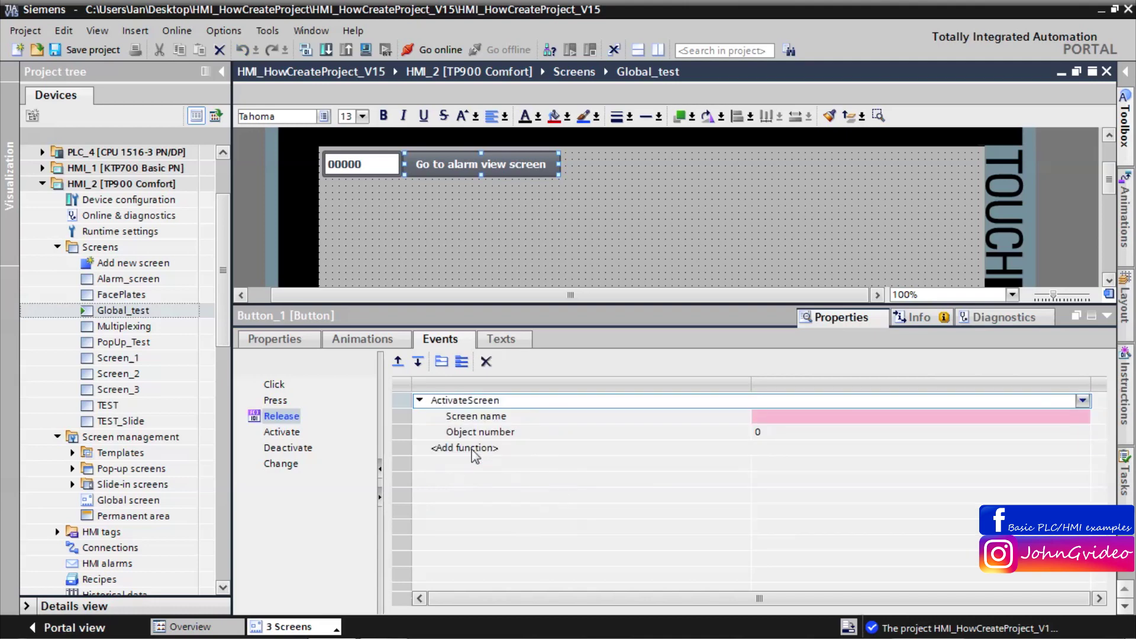
pyautogui.click(770, 418)
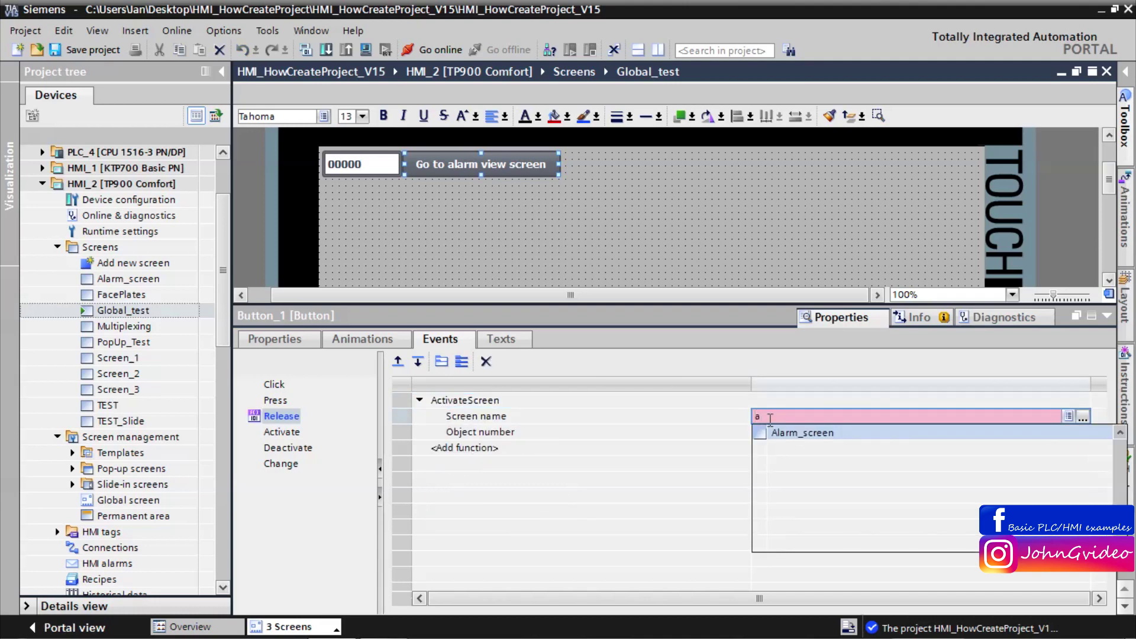
pyautogui.write('ala')
pyautogui.press('Return')
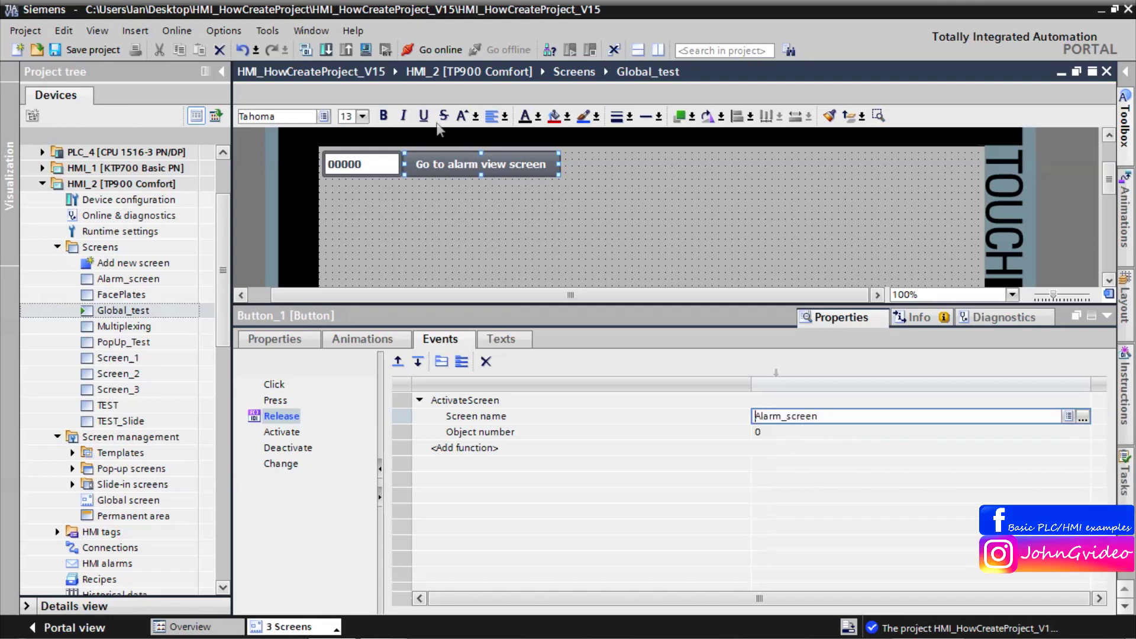
pyautogui.click(474, 234)
# Save the project and collapse the Properties inspector
pyautogui.click(95, 50)
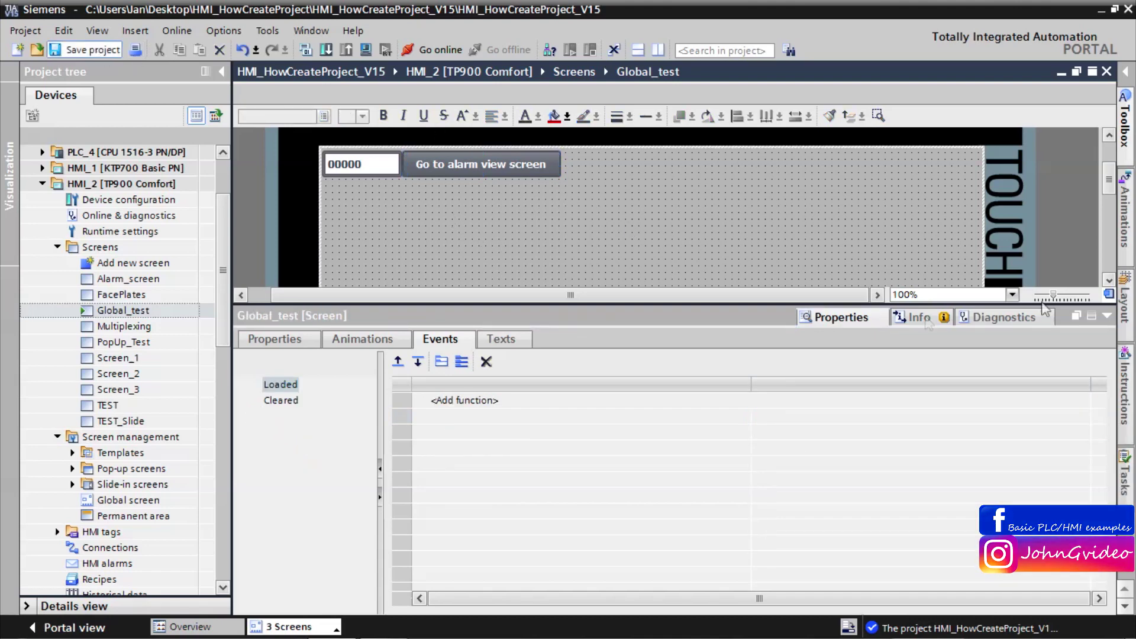
pyautogui.click(1107, 318)
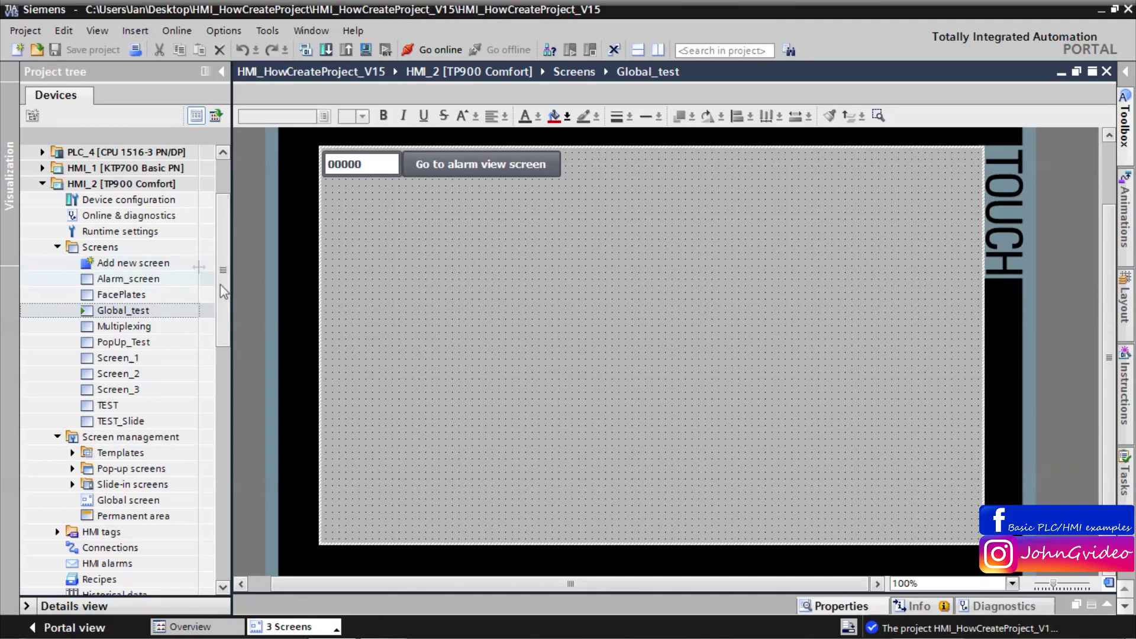
pyautogui.scroll(2, 220, 294)
pyautogui.click(190, 263)
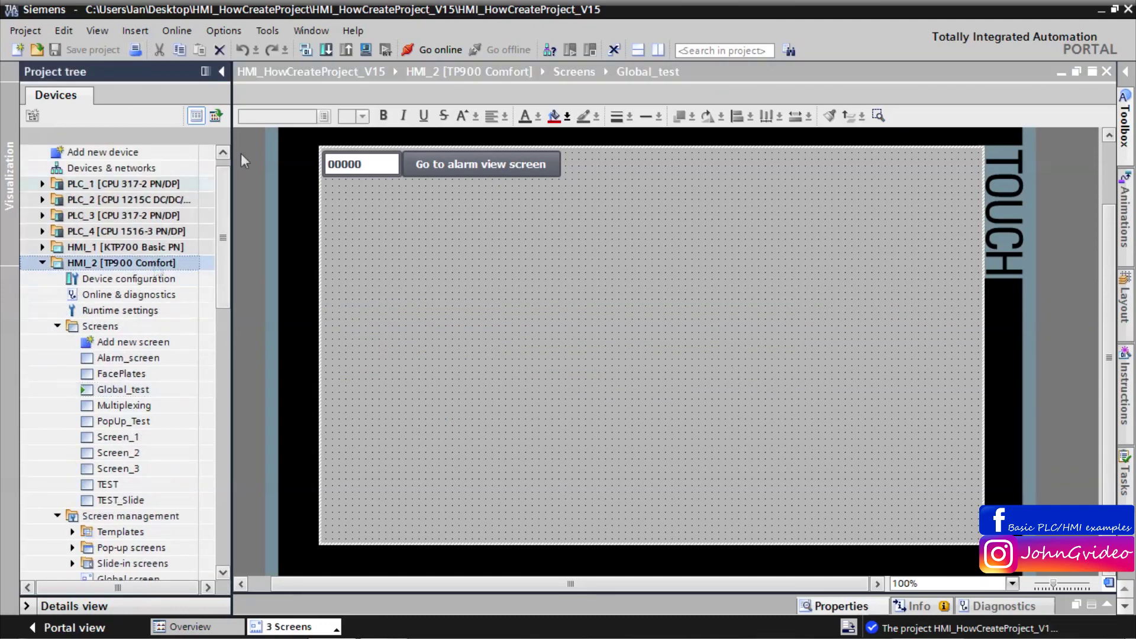
# Start the runtime simulation and enter 1 in the I/O field to raise one alarm
pyautogui.click(366, 50)
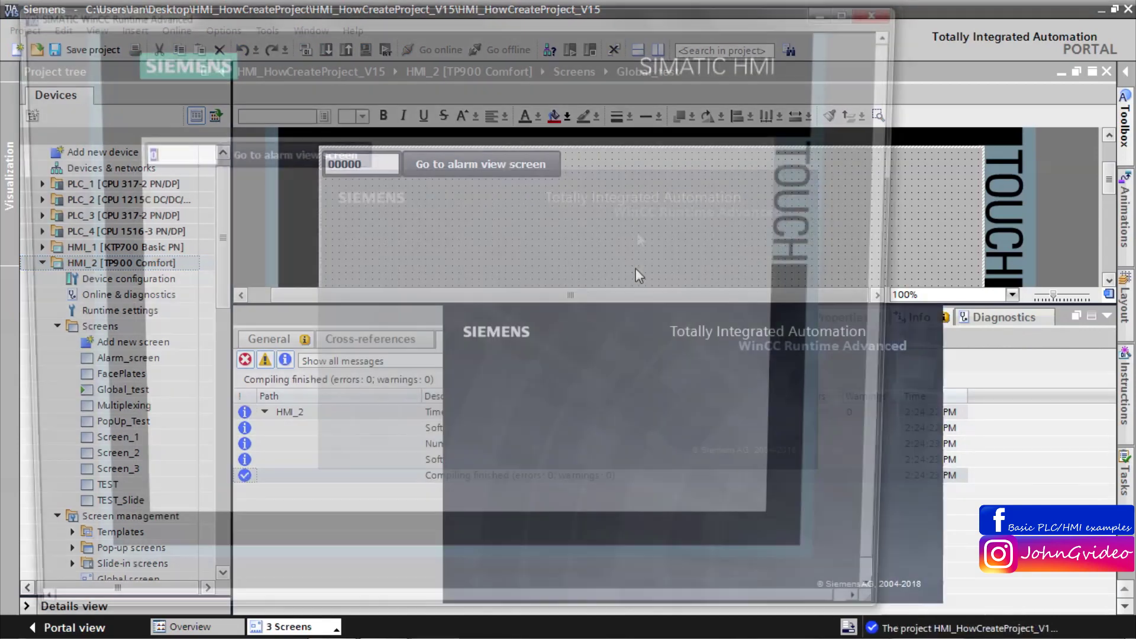
pyautogui.moveTo(525, 26)
pyautogui.mouseDown()
pyautogui.moveTo(594, 21)
pyautogui.moveTo(536, 12)
pyautogui.mouseUp()
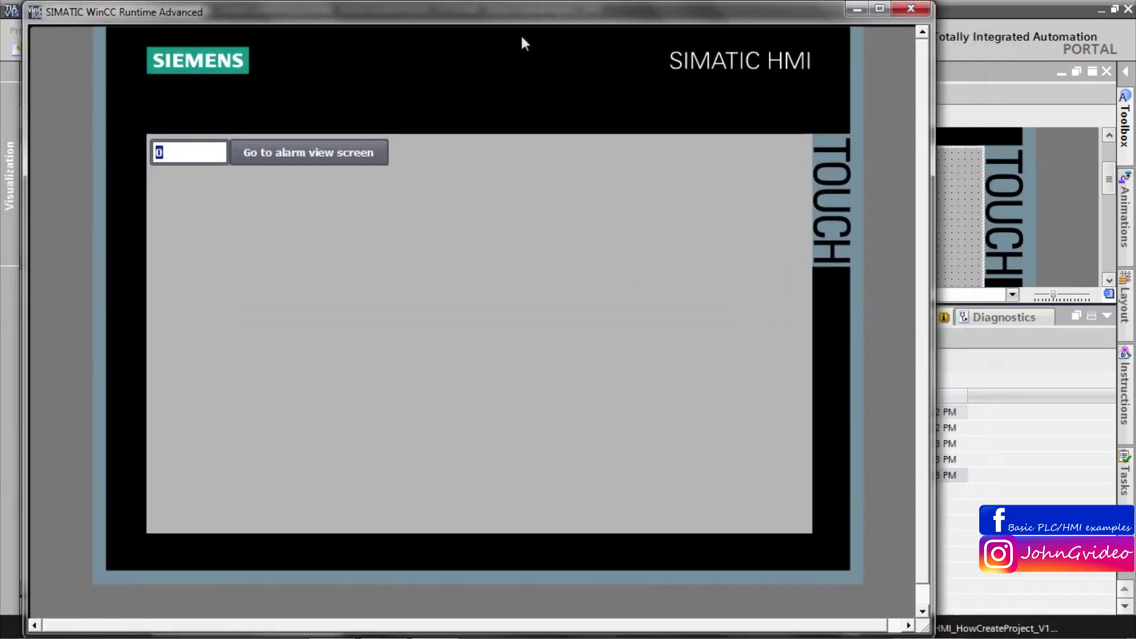
pyautogui.click(170, 154)
pyautogui.write('1')
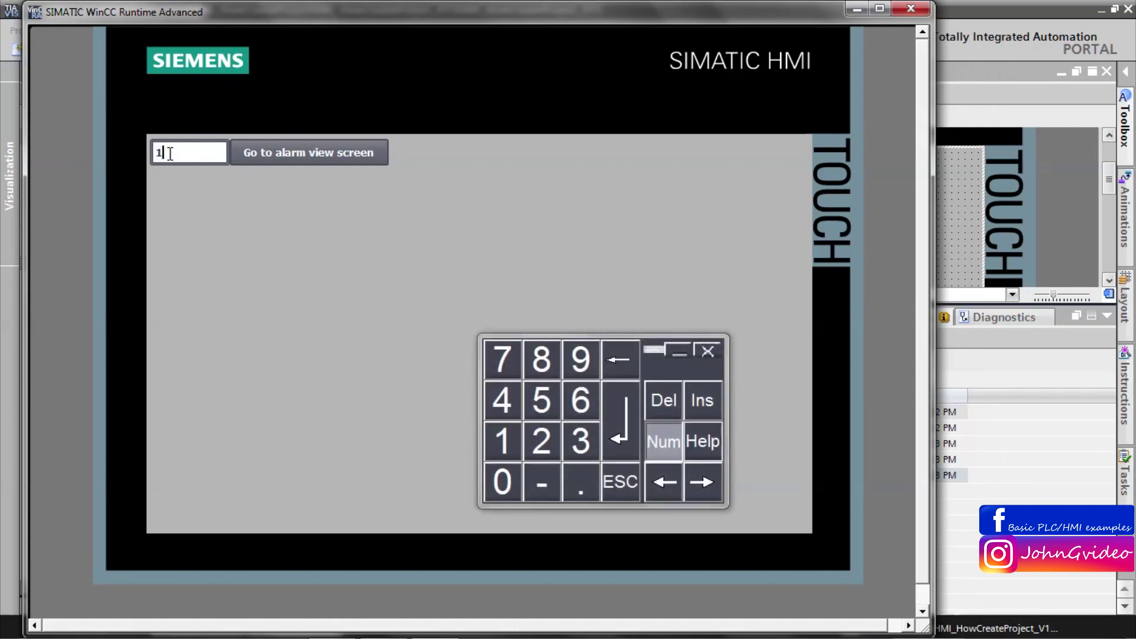
pyautogui.press('Return')
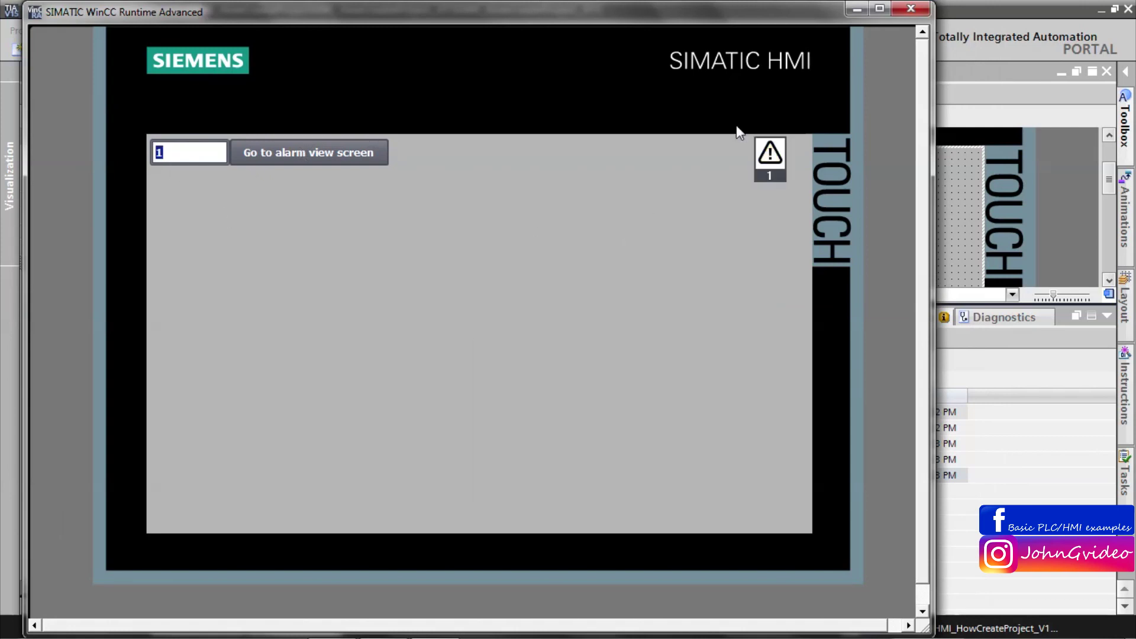
pyautogui.click(757, 159)
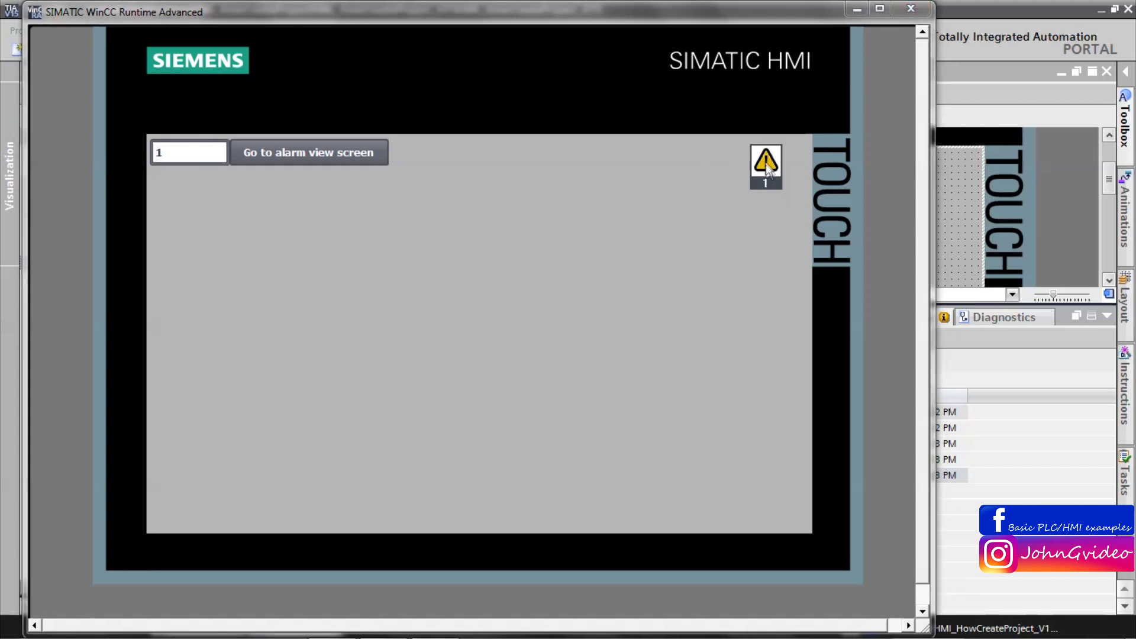
pyautogui.moveTo(768, 167); pyautogui.dragTo(789, 155)
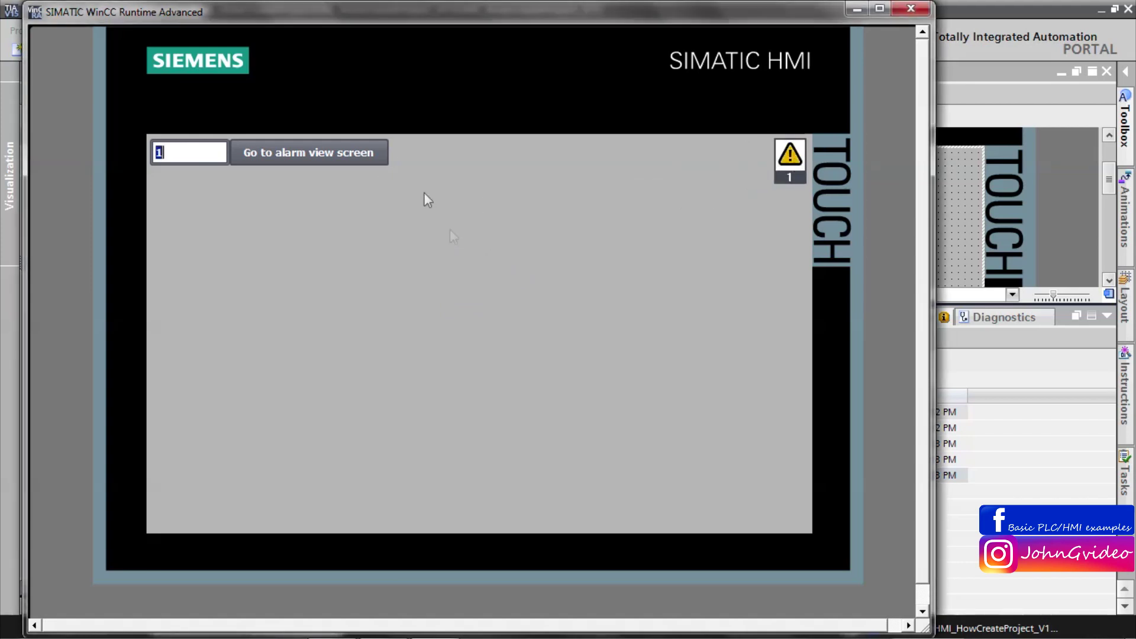
# Open the alarm view screen, acknowledge the alarm row, then return to Global test
pyautogui.click(351, 154)
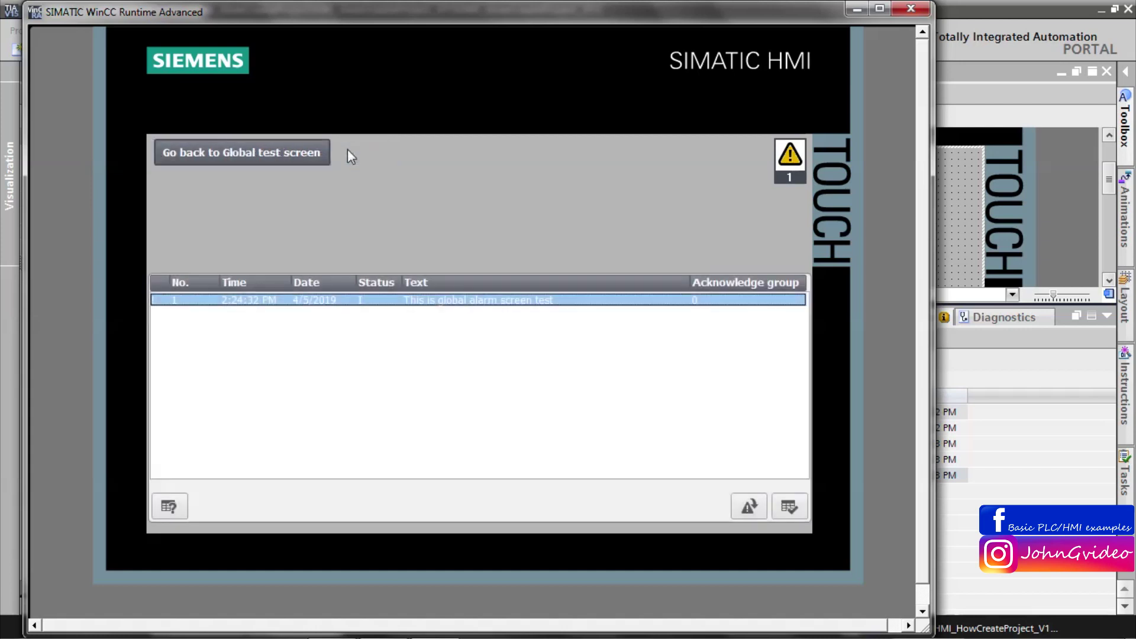
pyautogui.click(405, 371)
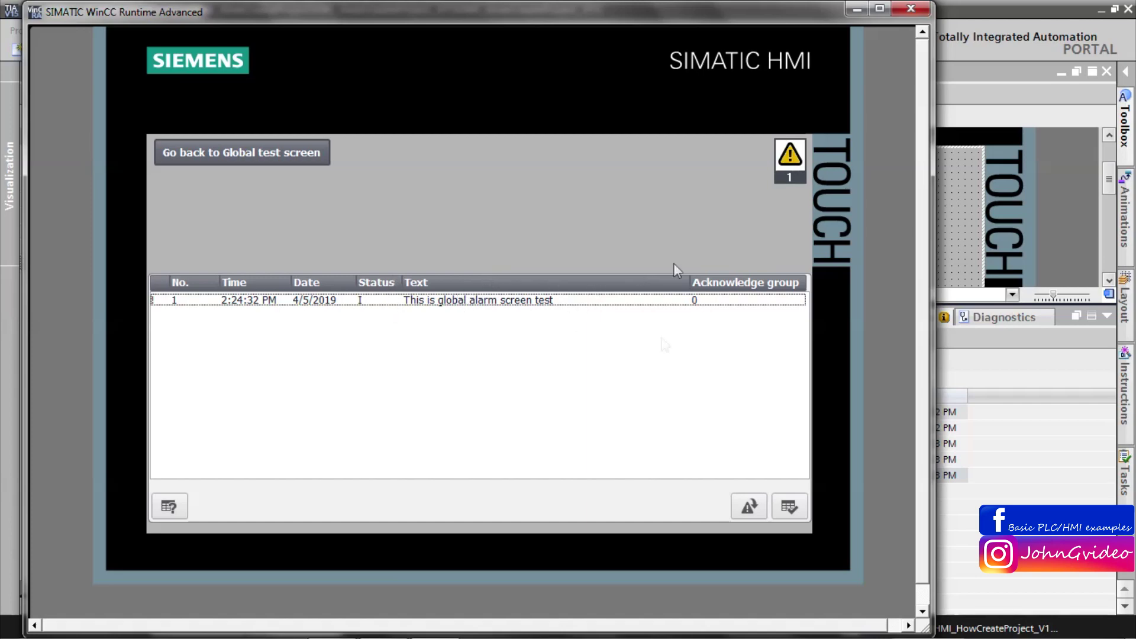
pyautogui.click(533, 301)
pyautogui.click(788, 509)
pyautogui.click(261, 155)
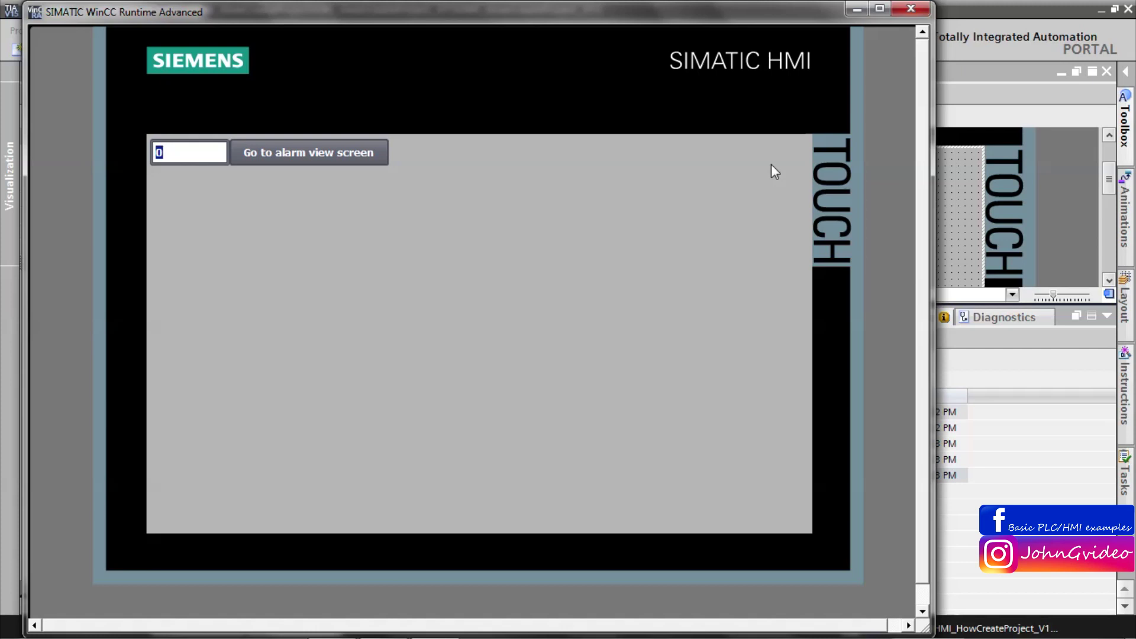
# Enter 1 then 0 in the I/O field to raise and clear the alarm
pyautogui.write('1')
pyautogui.press('Return')
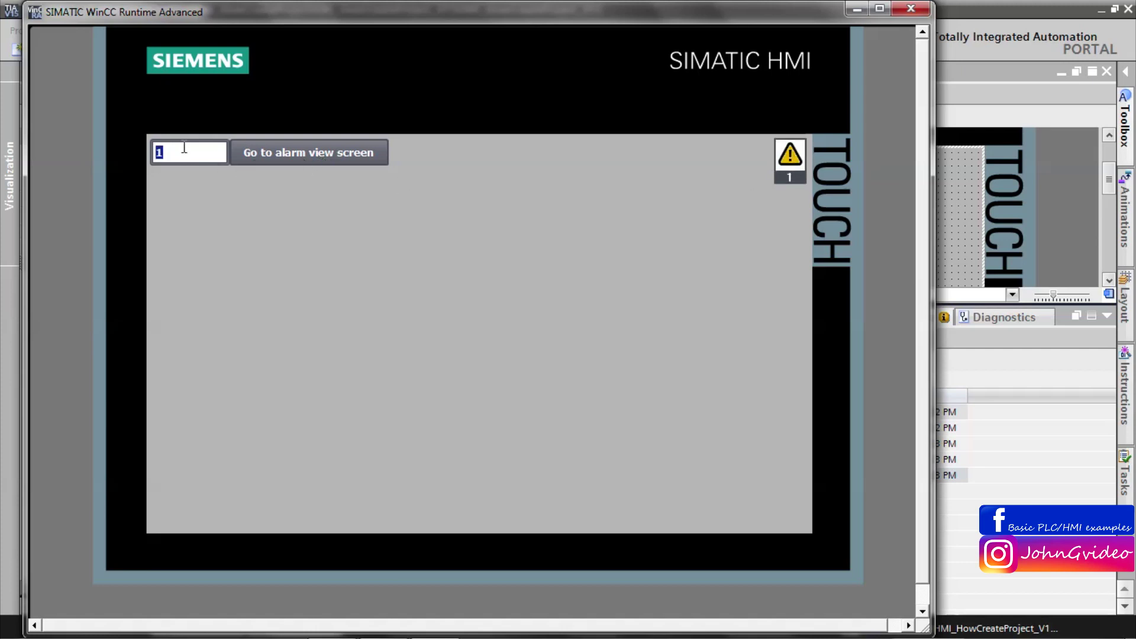
pyautogui.write('0')
pyautogui.press('Return')
pyautogui.click(785, 168)
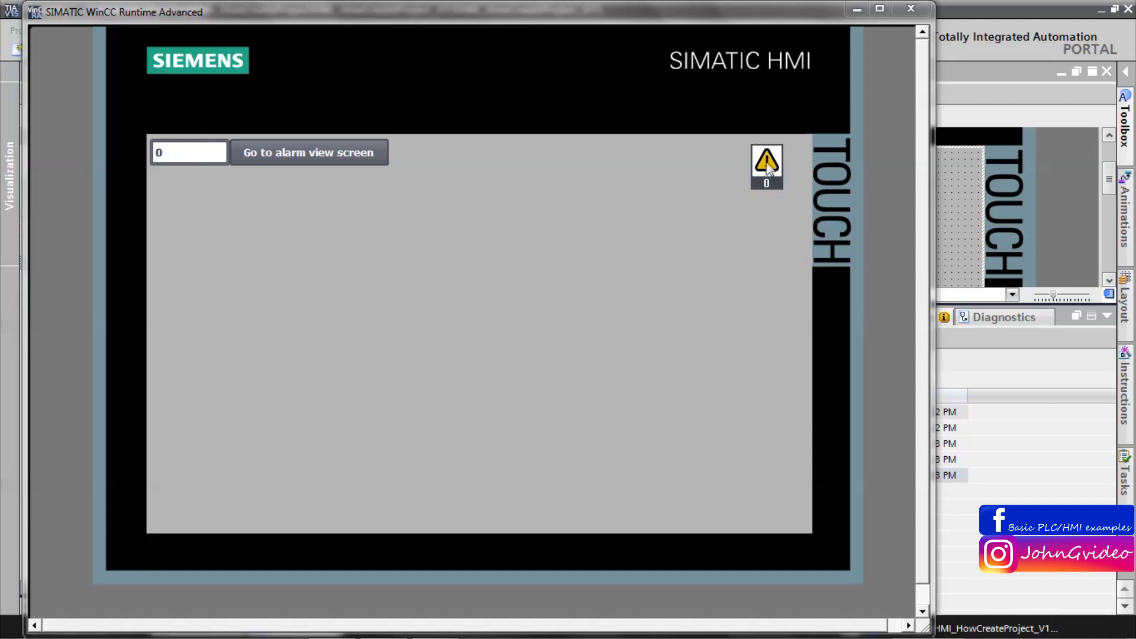
pyautogui.moveTo(775, 187); pyautogui.dragTo(792, 181)
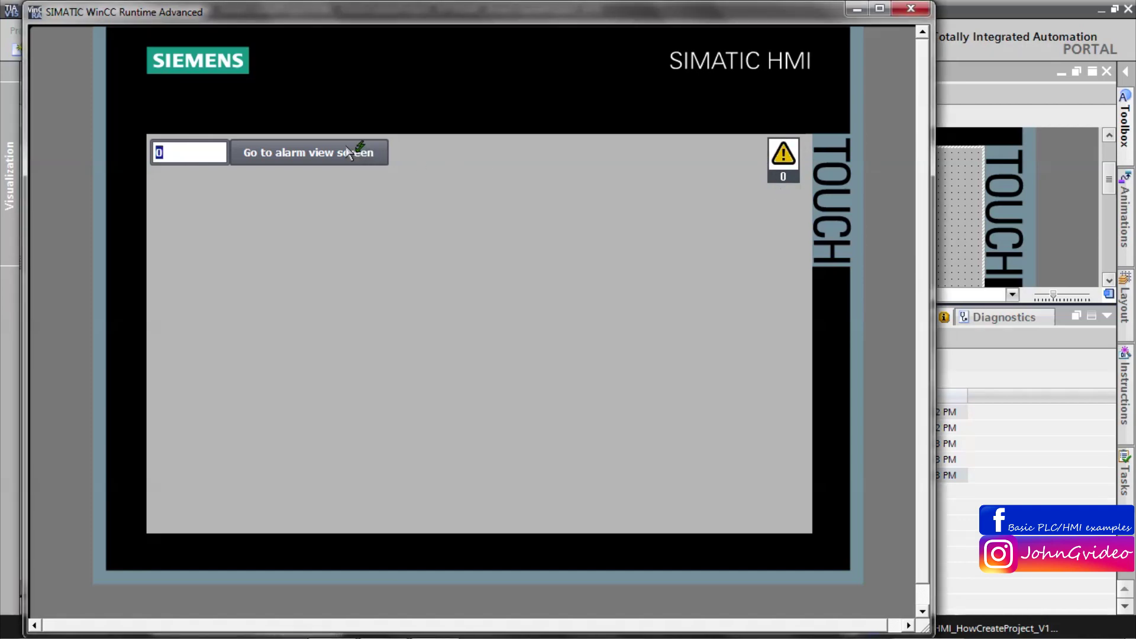
# Acknowledge the cleared alarm on the alarm view screen and return to Global test
pyautogui.click(354, 154)
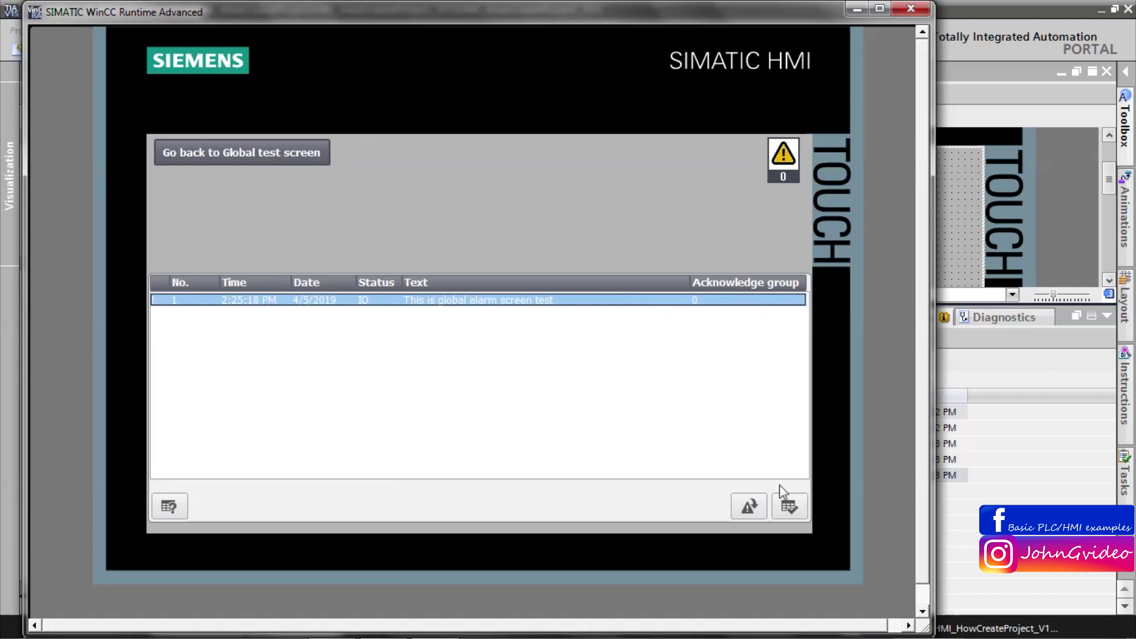
pyautogui.click(549, 303)
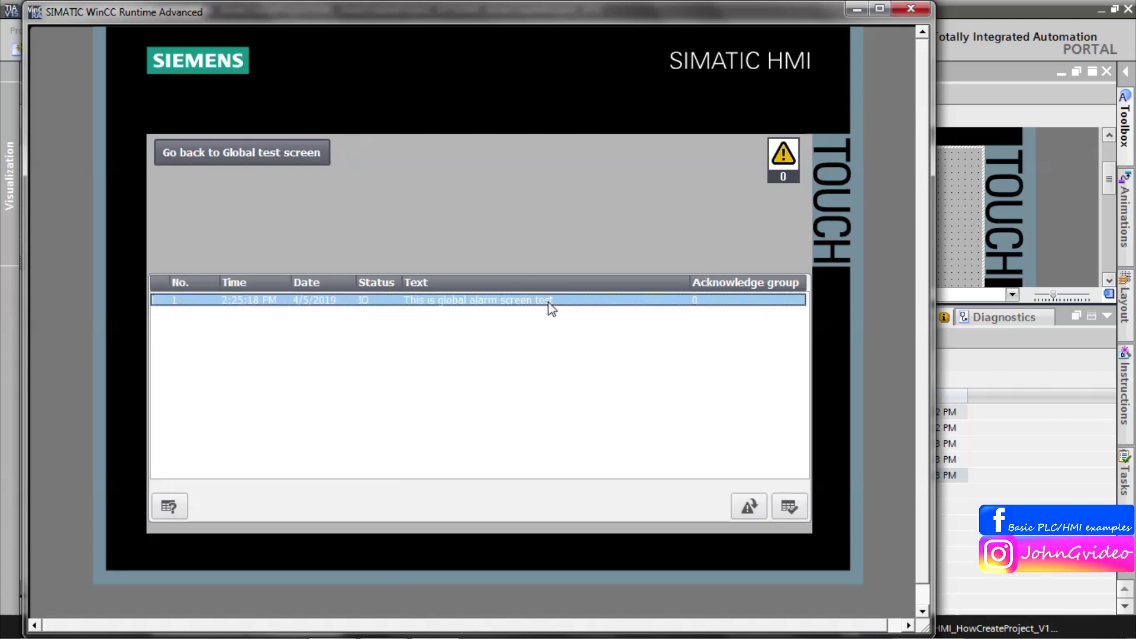
pyautogui.click(789, 507)
pyautogui.click(212, 155)
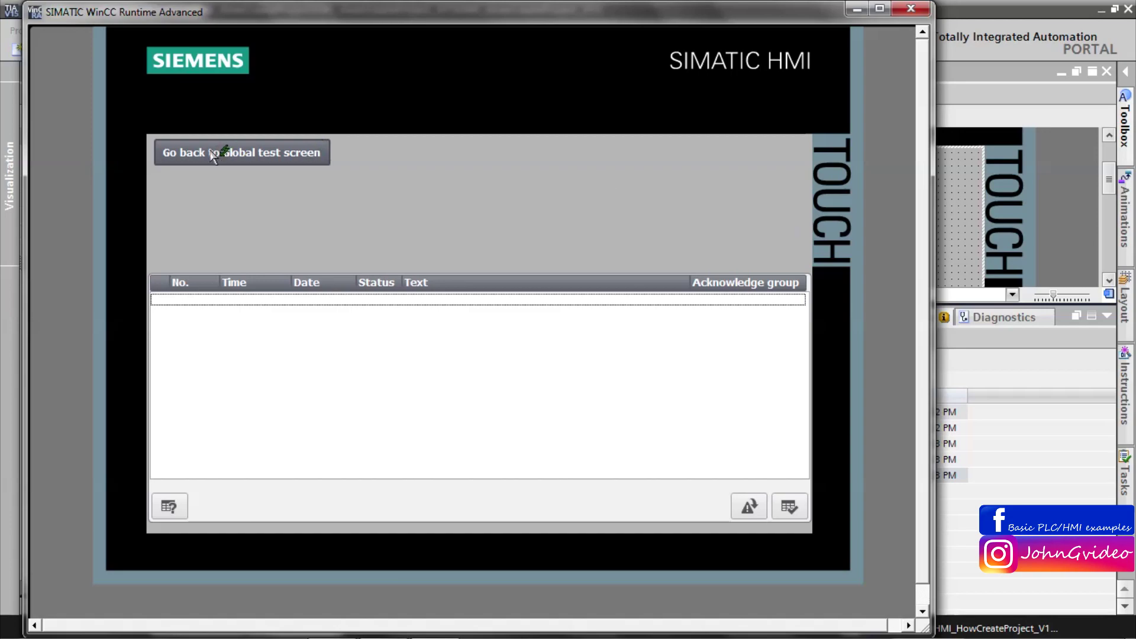
# Close the runtime simulation and switch between the Global and Global_test screen editors
pyautogui.click(918, 9)
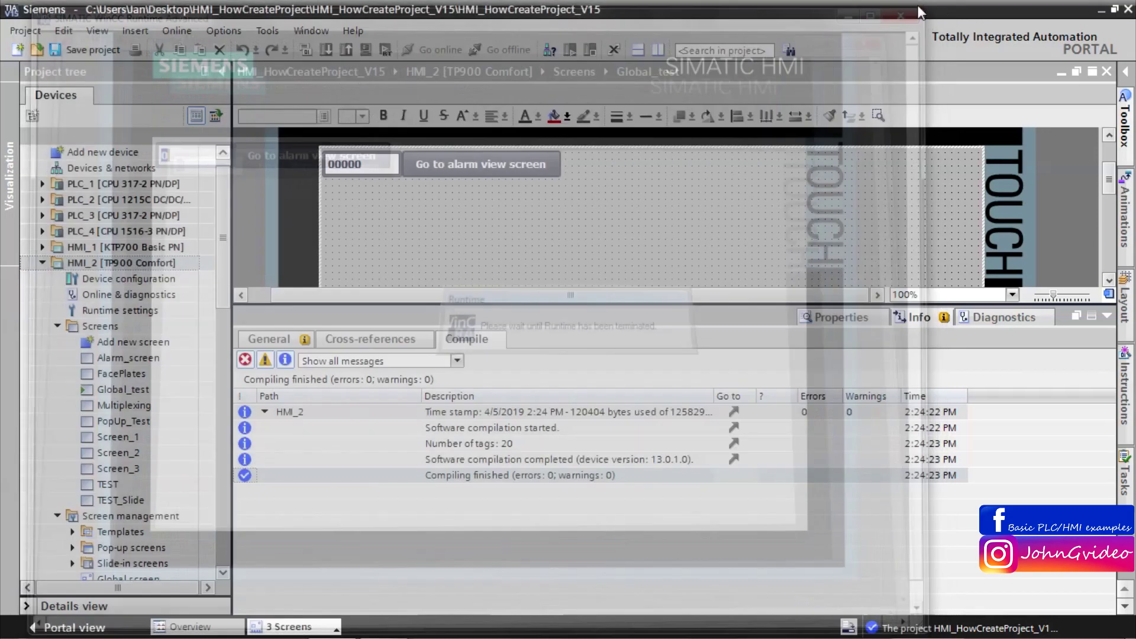
pyautogui.click(1106, 318)
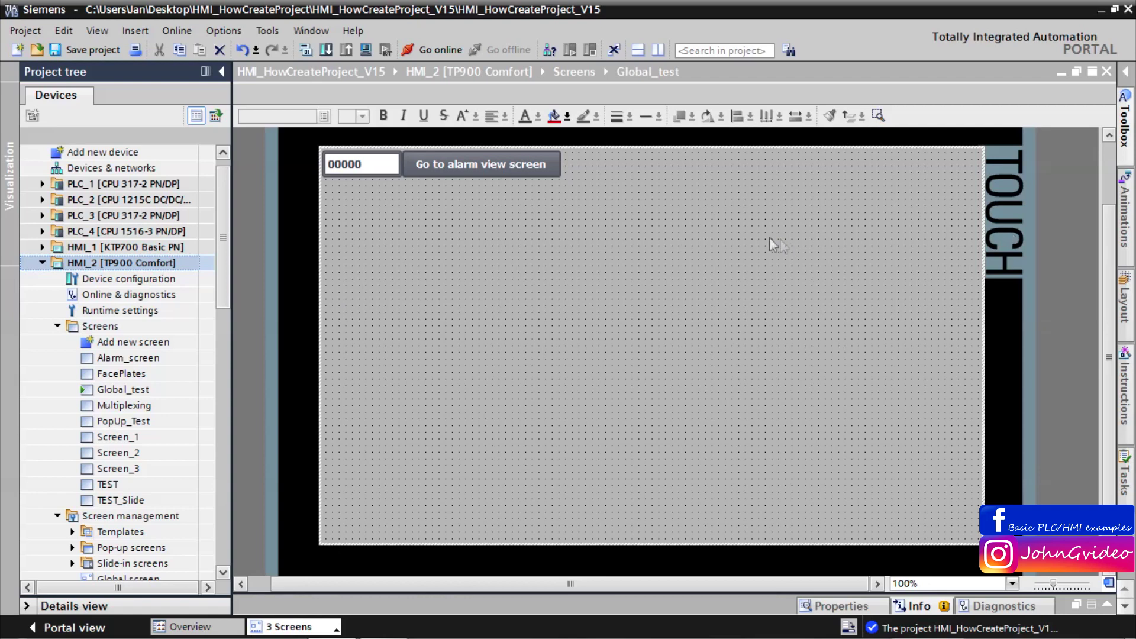
pyautogui.click(307, 626)
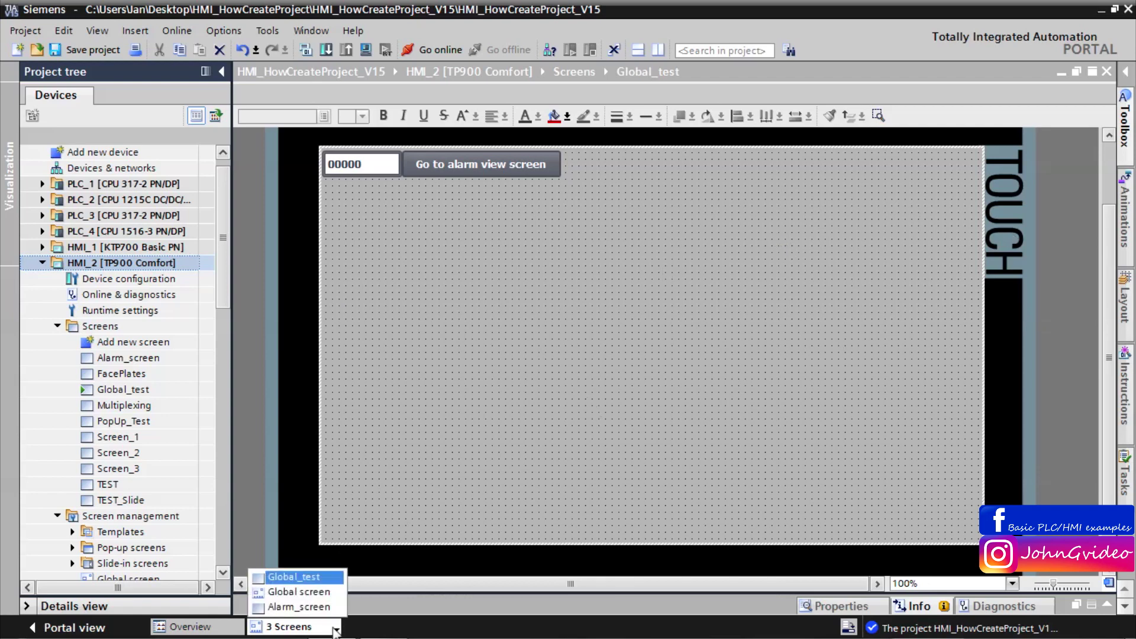
pyautogui.click(299, 592)
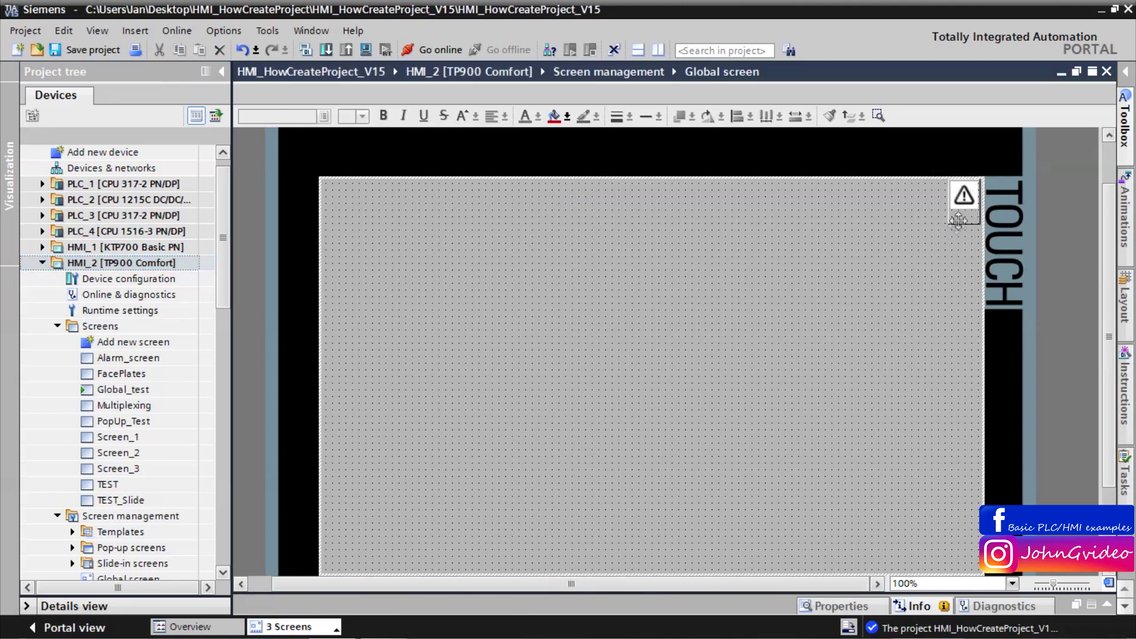
pyautogui.click(313, 627)
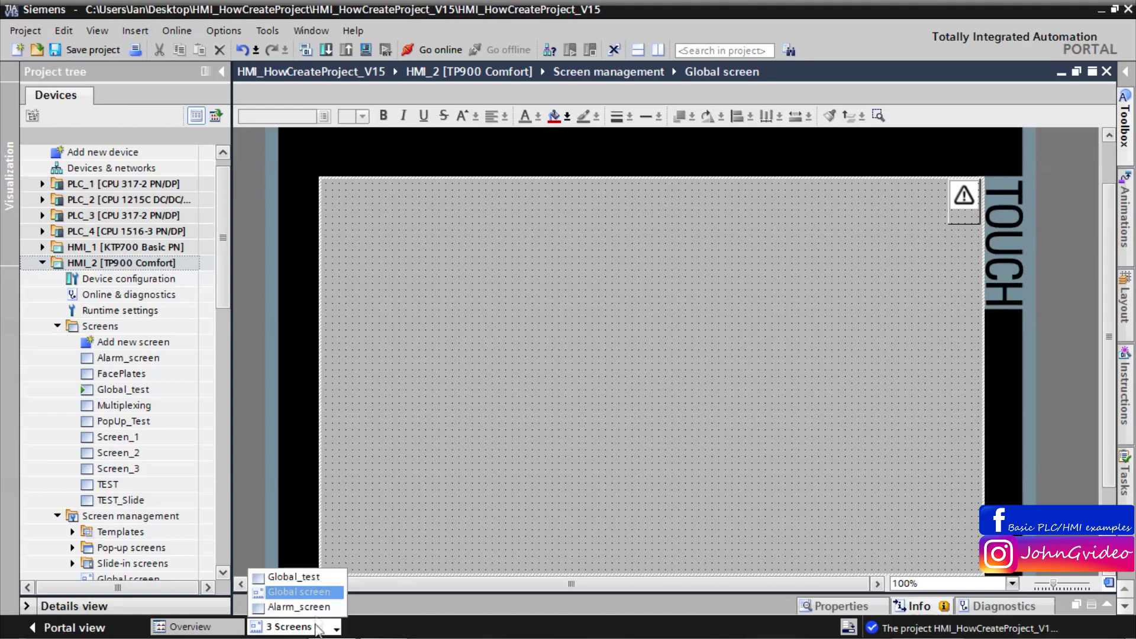
pyautogui.click(292, 573)
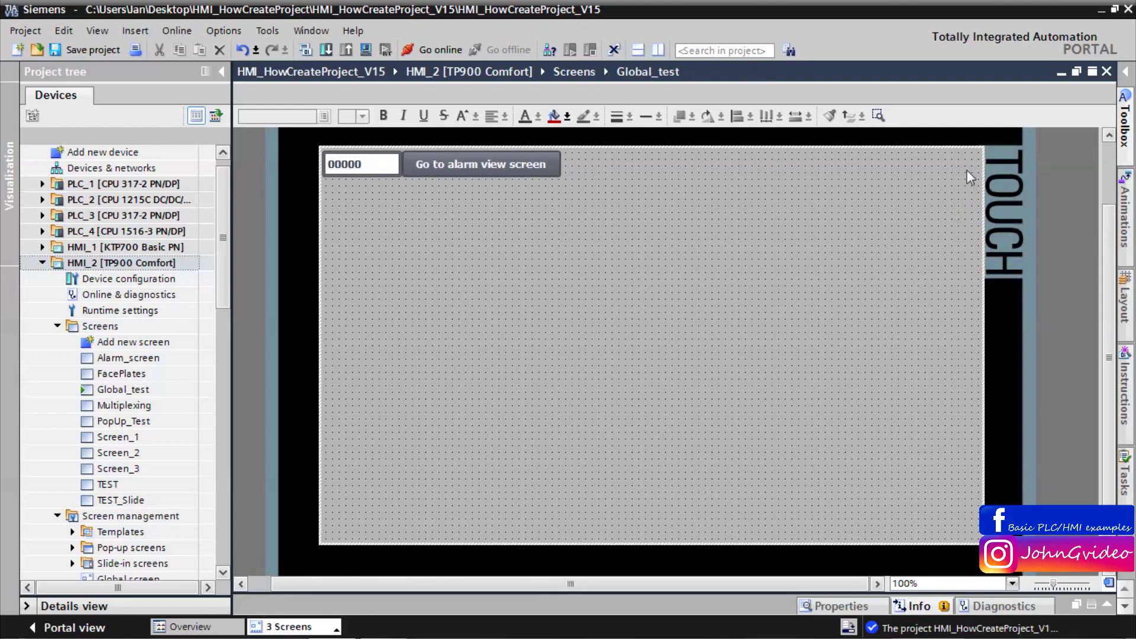
# Open Alarm_screen to check its layout, then return to Global_test
pyautogui.click(309, 627)
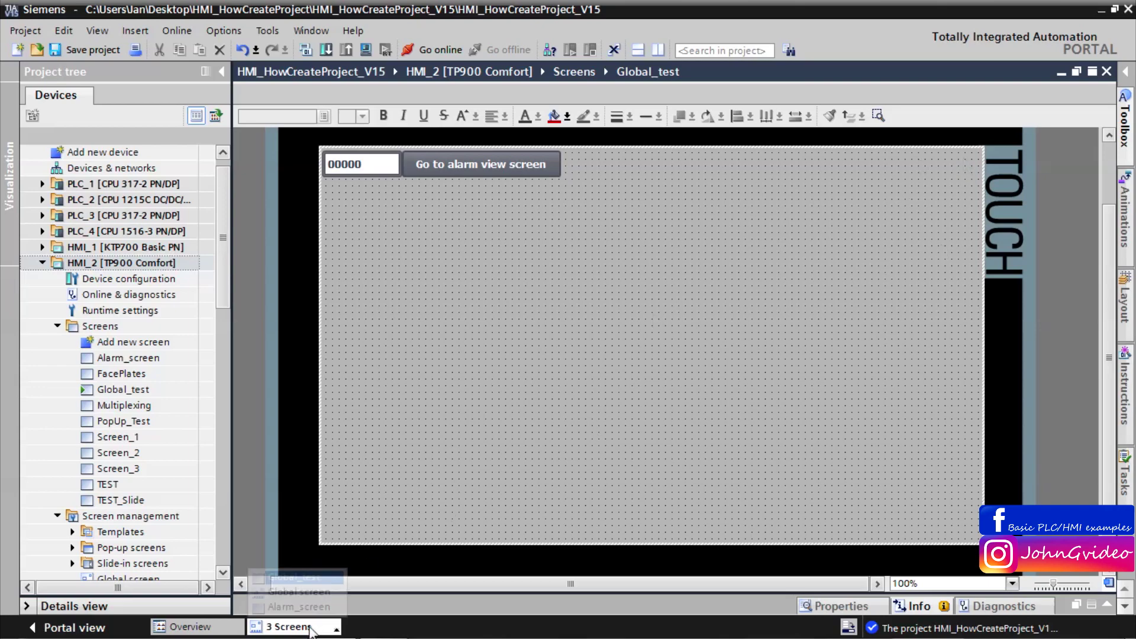
pyautogui.click(299, 607)
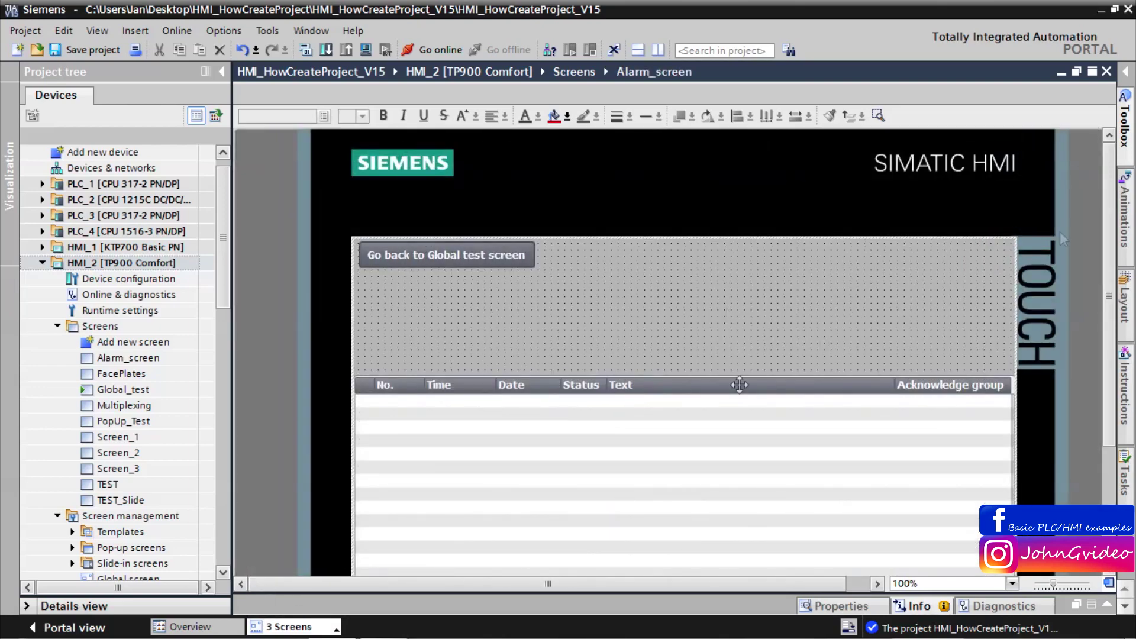
pyautogui.scroll(-3, 1104, 267)
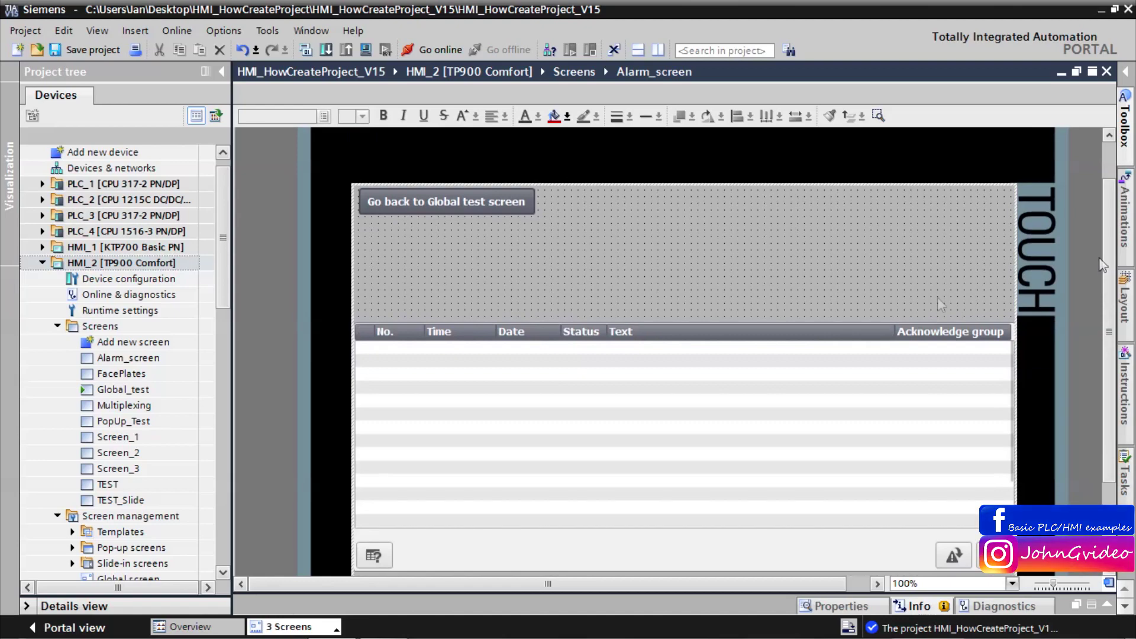
pyautogui.click(313, 628)
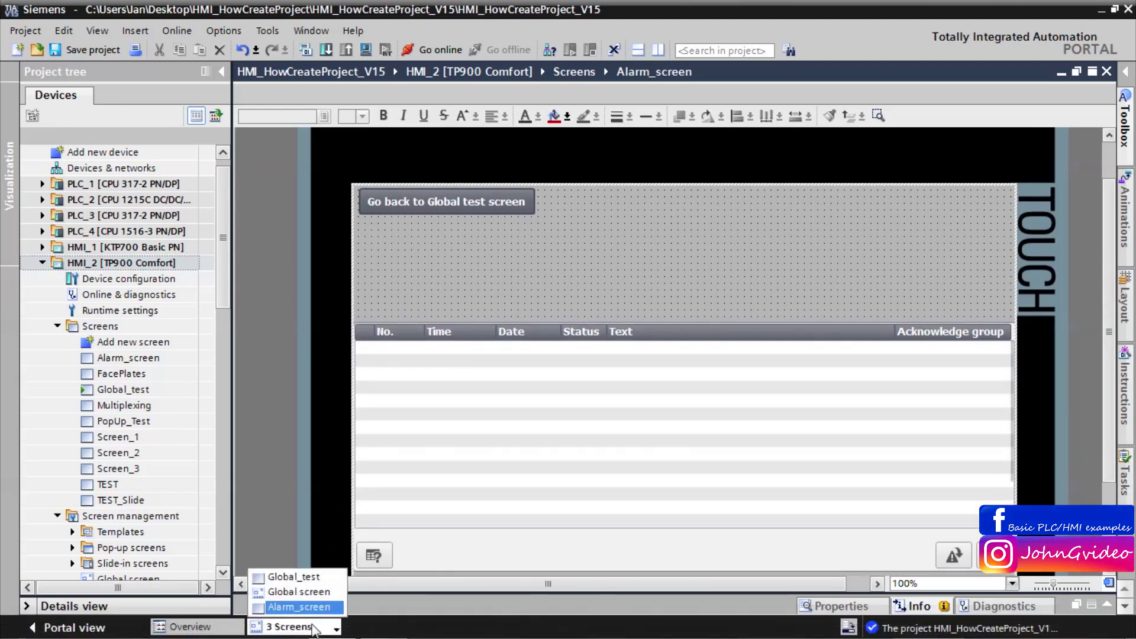
pyautogui.click(294, 576)
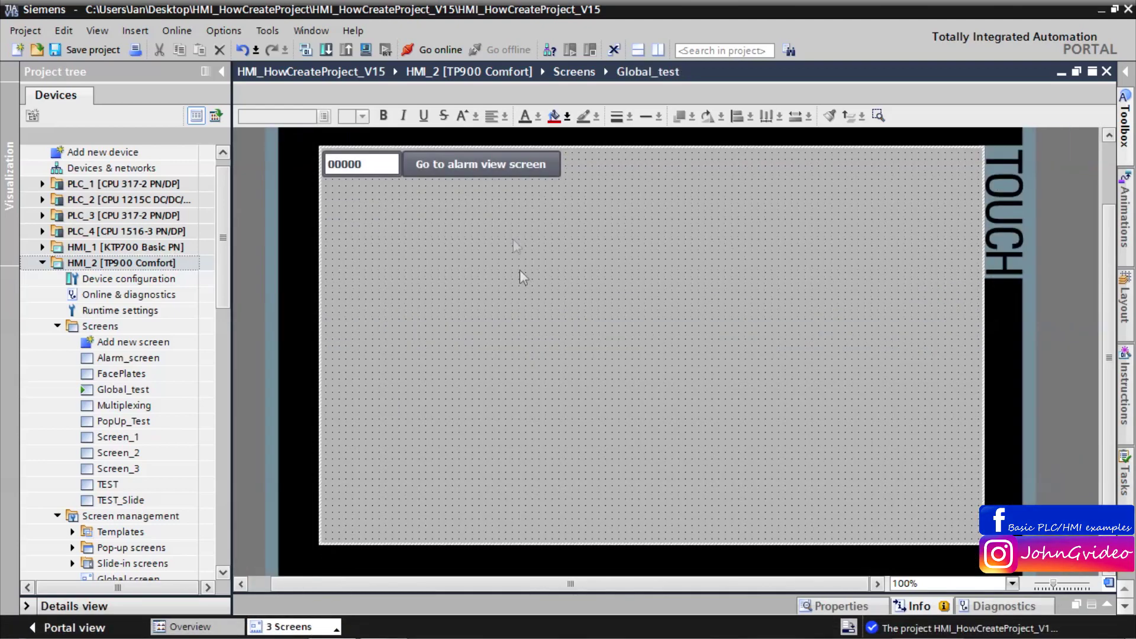
# Delete the Go to alarm view screen button and switch to the Global screen
pyautogui.press('Delete')
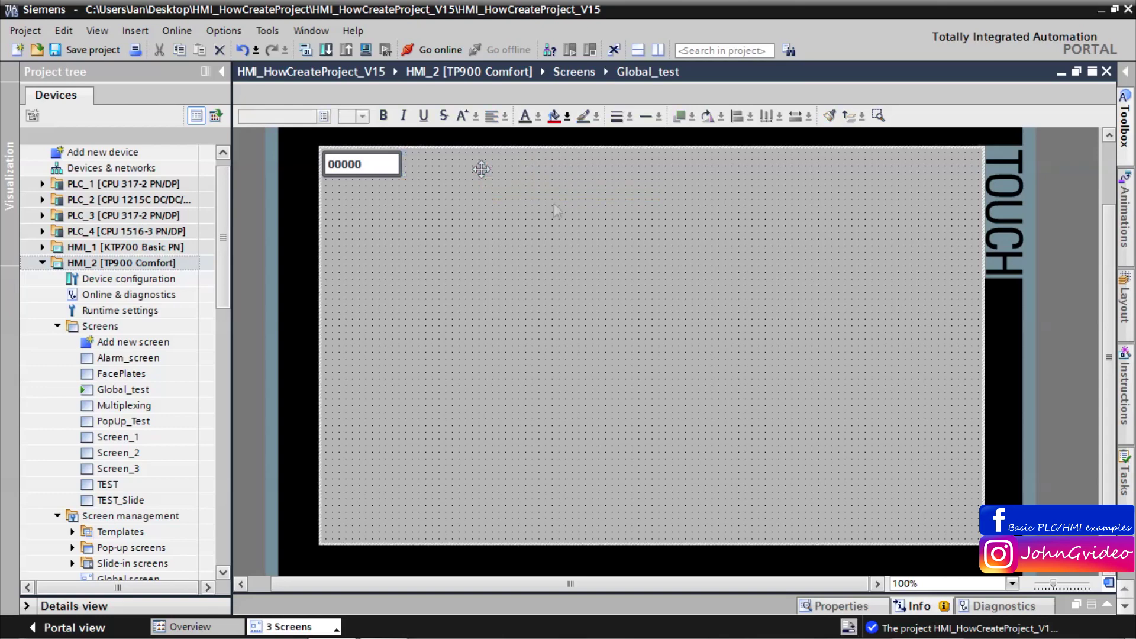
pyautogui.click(333, 629)
pyautogui.click(294, 591)
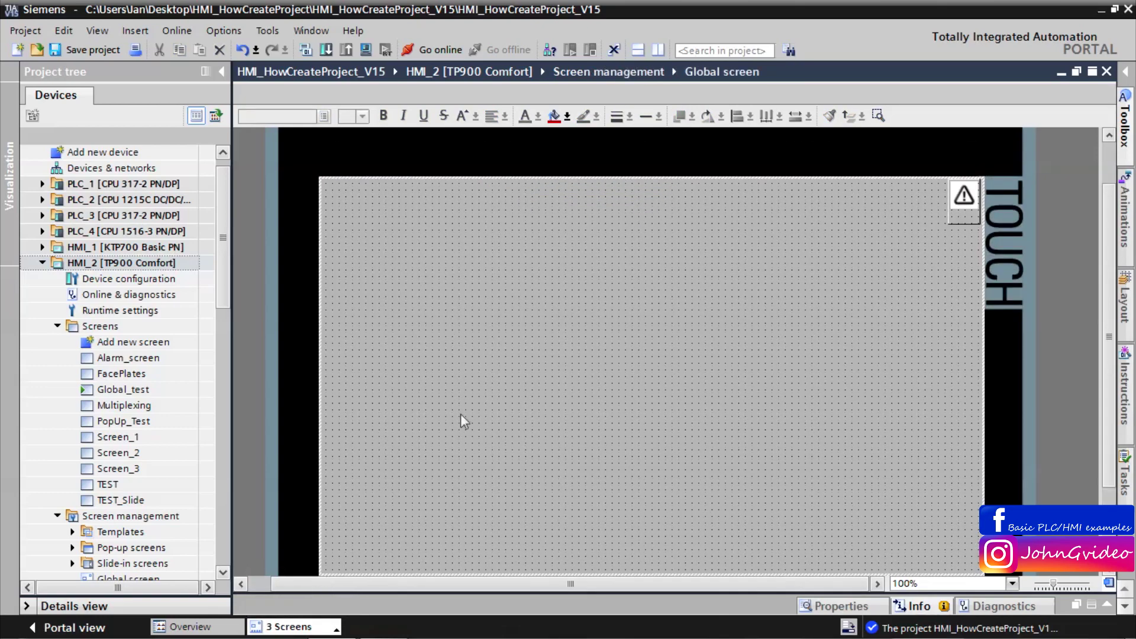
# Inspect the alarm indicator's Click when flashing event functions, then collapse the inspector
pyautogui.click(964, 199)
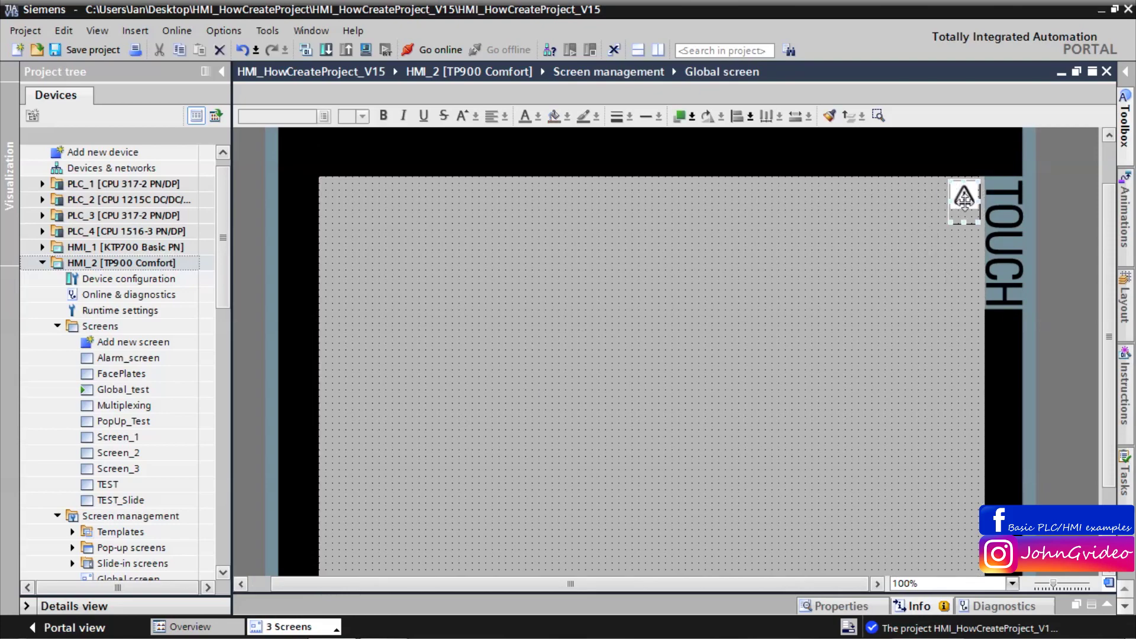
pyautogui.click(1107, 605)
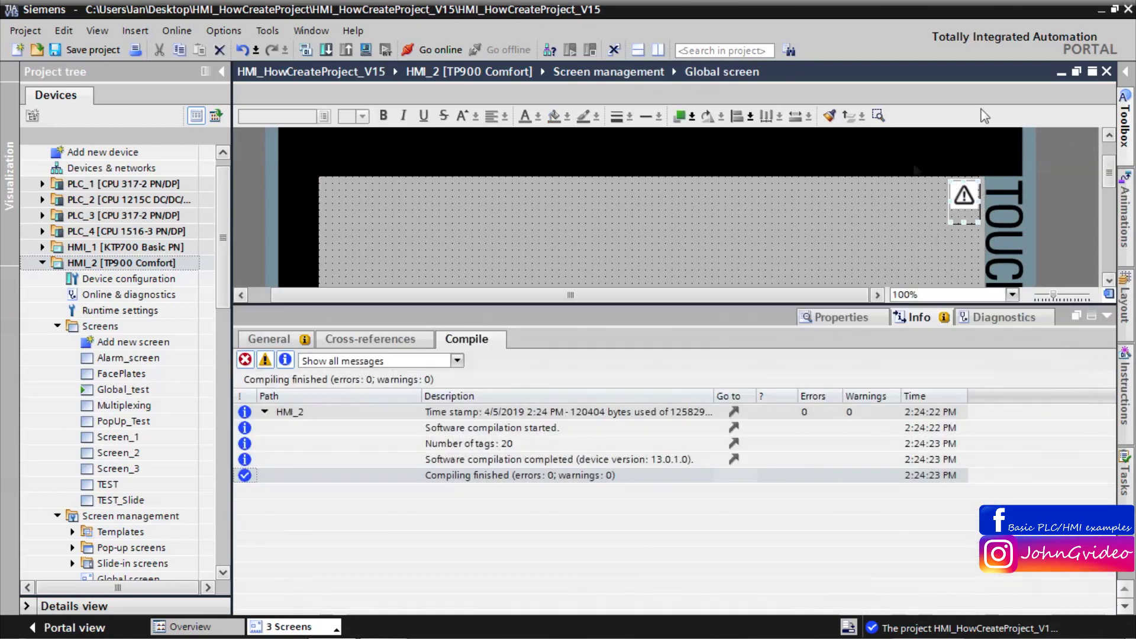
pyautogui.click(838, 317)
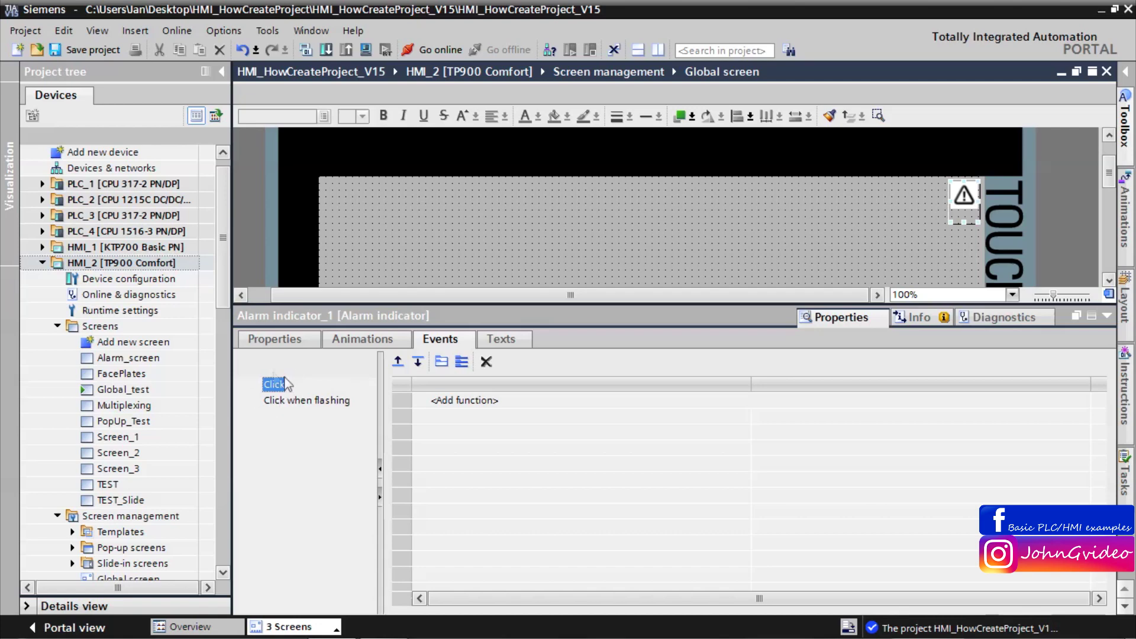
pyautogui.click(316, 401)
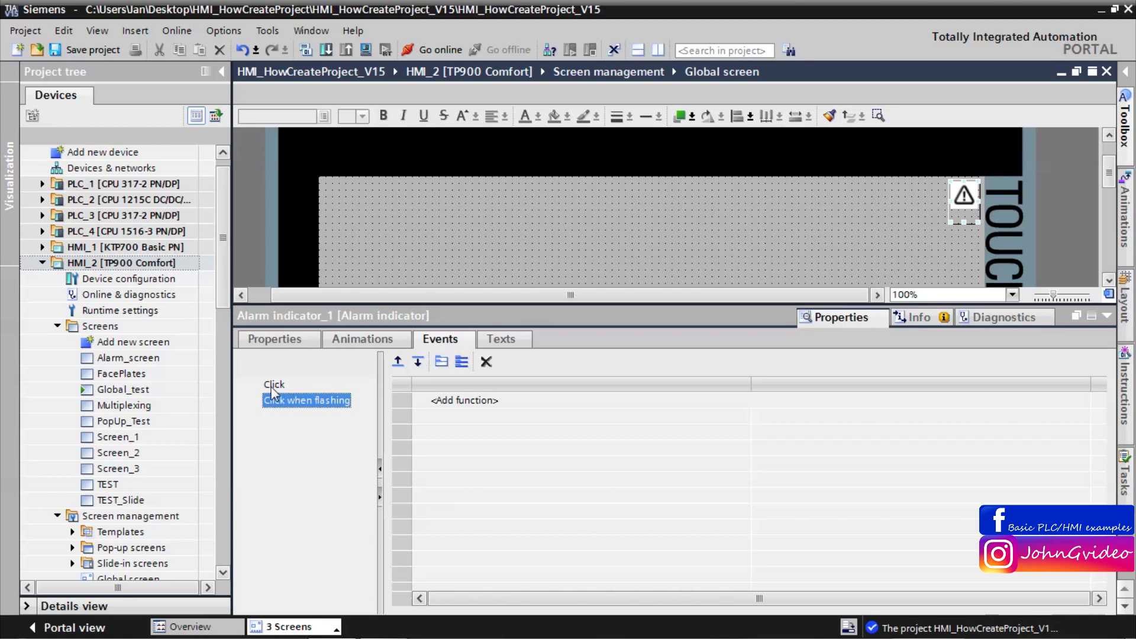
pyautogui.click(447, 400)
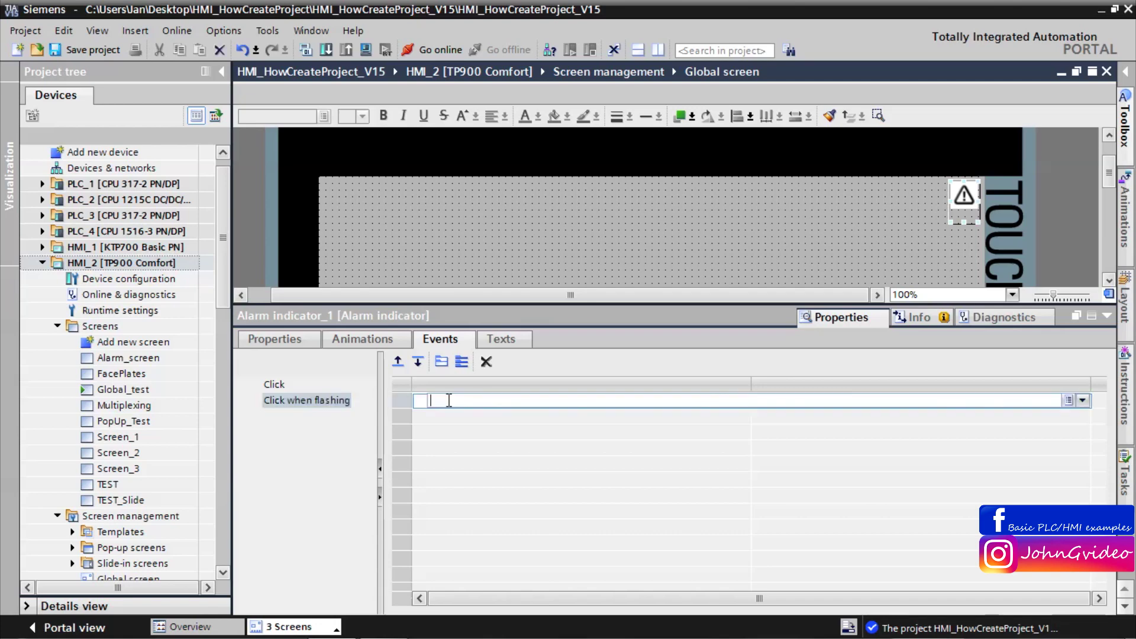
pyautogui.click(1082, 400)
pyautogui.click(449, 433)
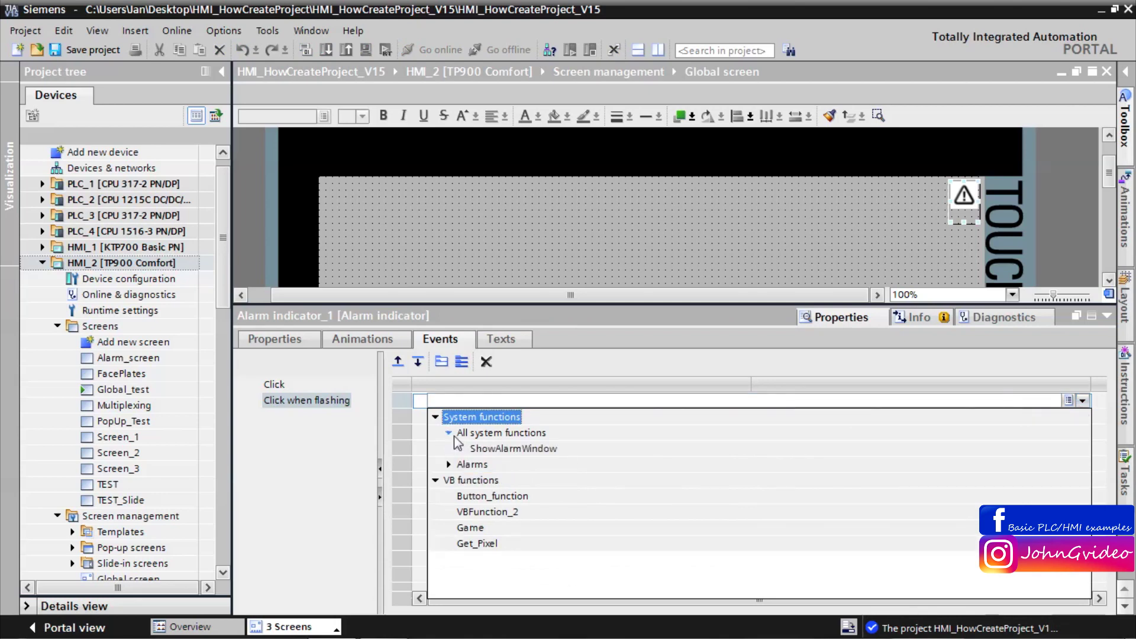
pyautogui.click(449, 464)
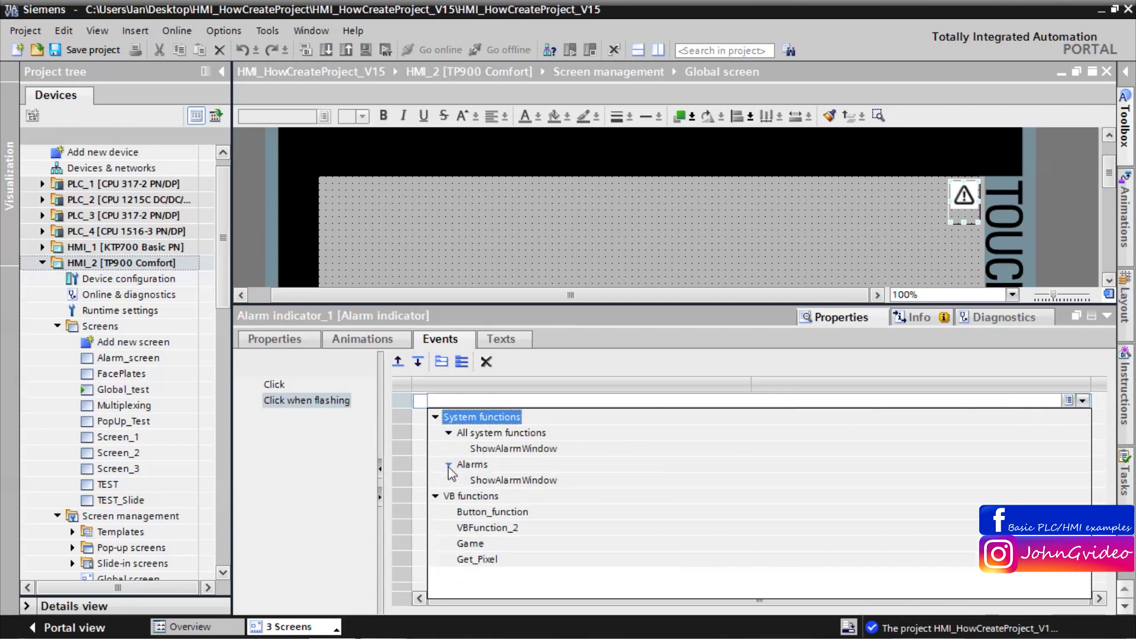
pyautogui.click(435, 497)
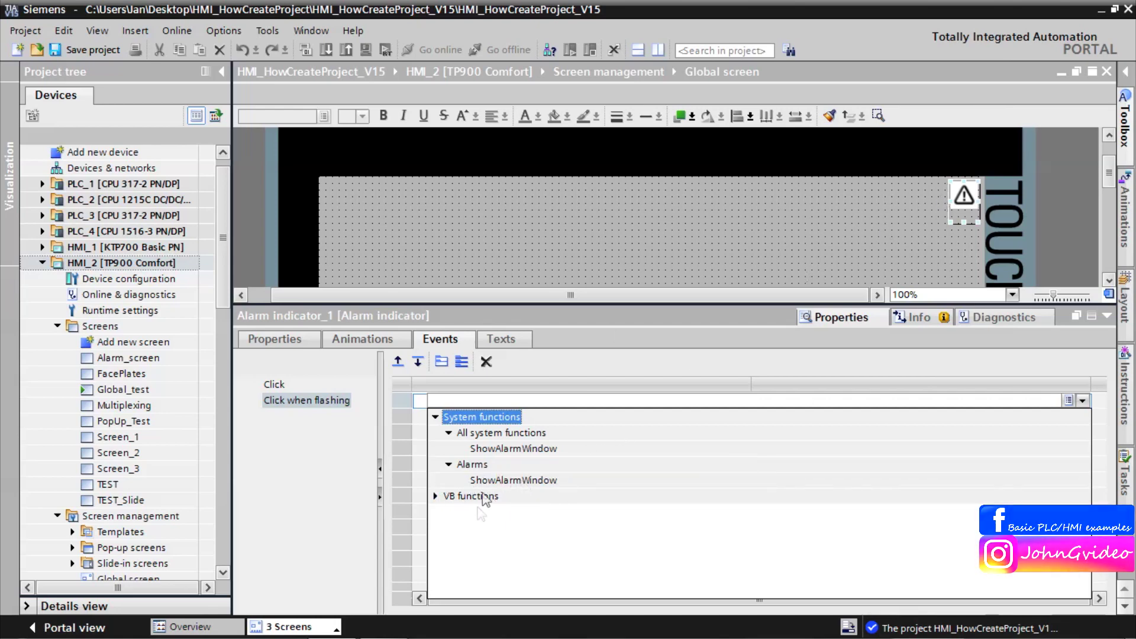
pyautogui.click(1092, 316)
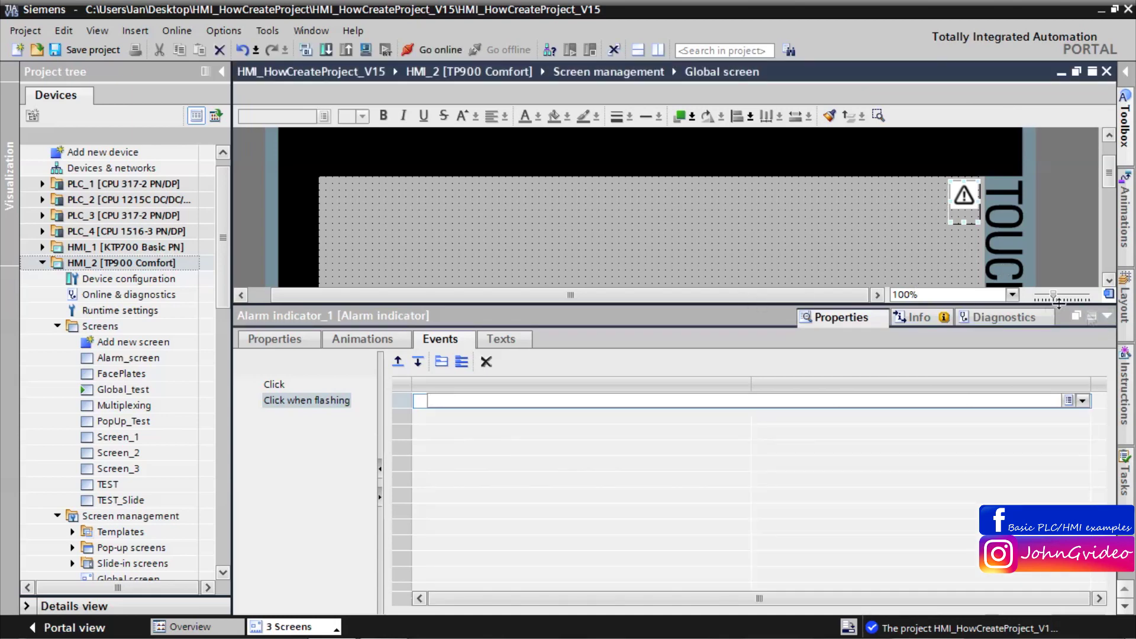
pyautogui.click(1107, 316)
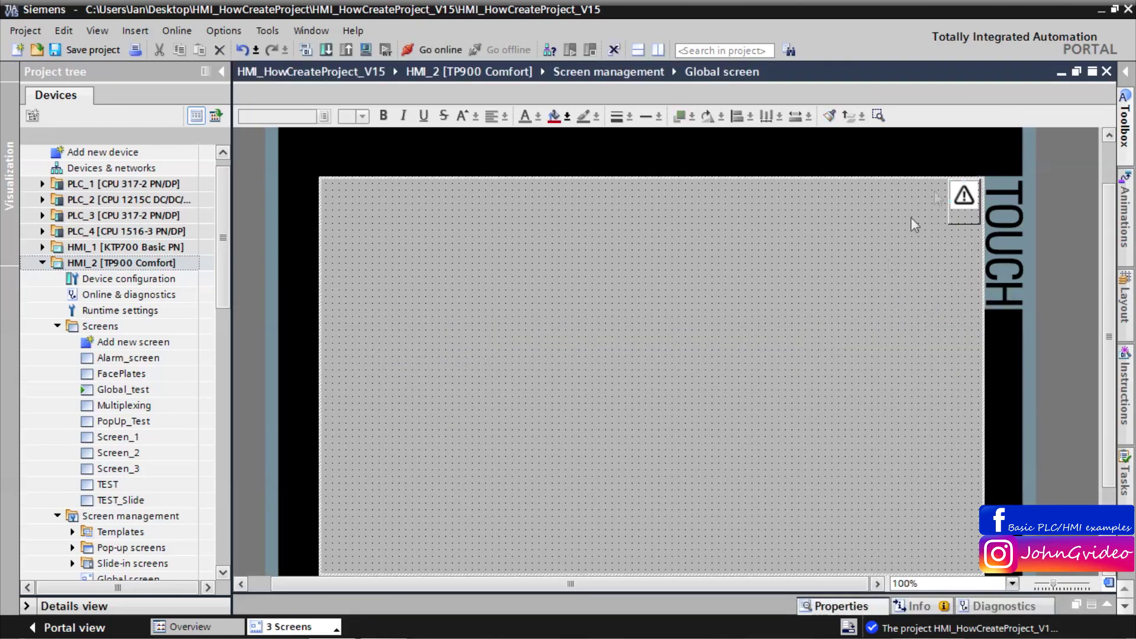
# Add a new VB function under the HMI's Scripts > VB scripts folder
pyautogui.click(965, 199)
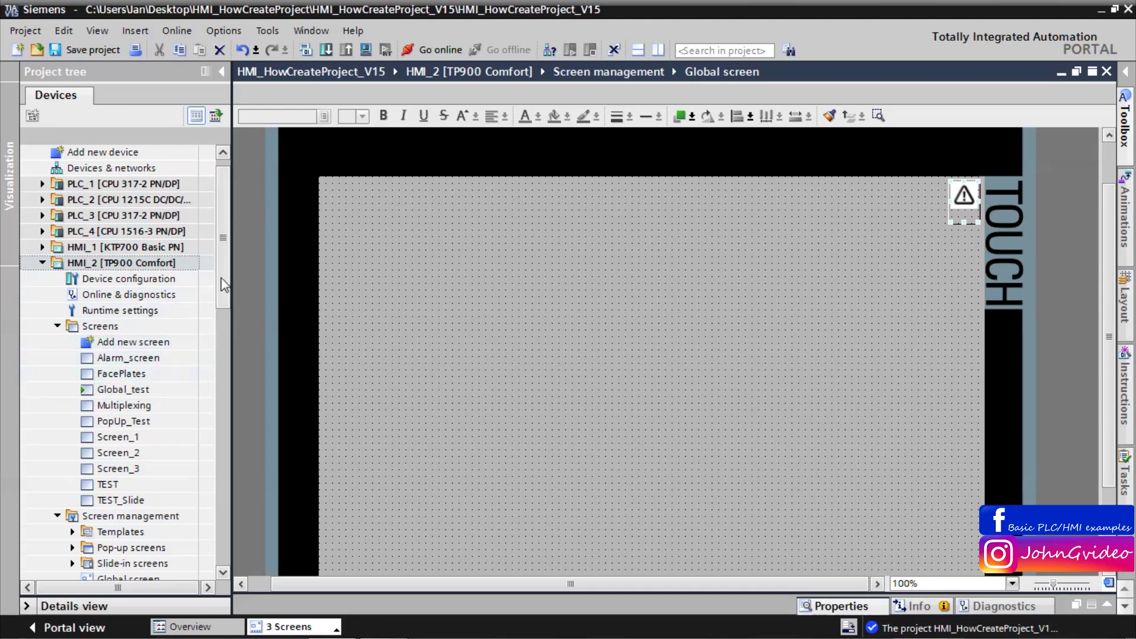
pyautogui.moveTo(225, 285); pyautogui.dragTo(227, 377)
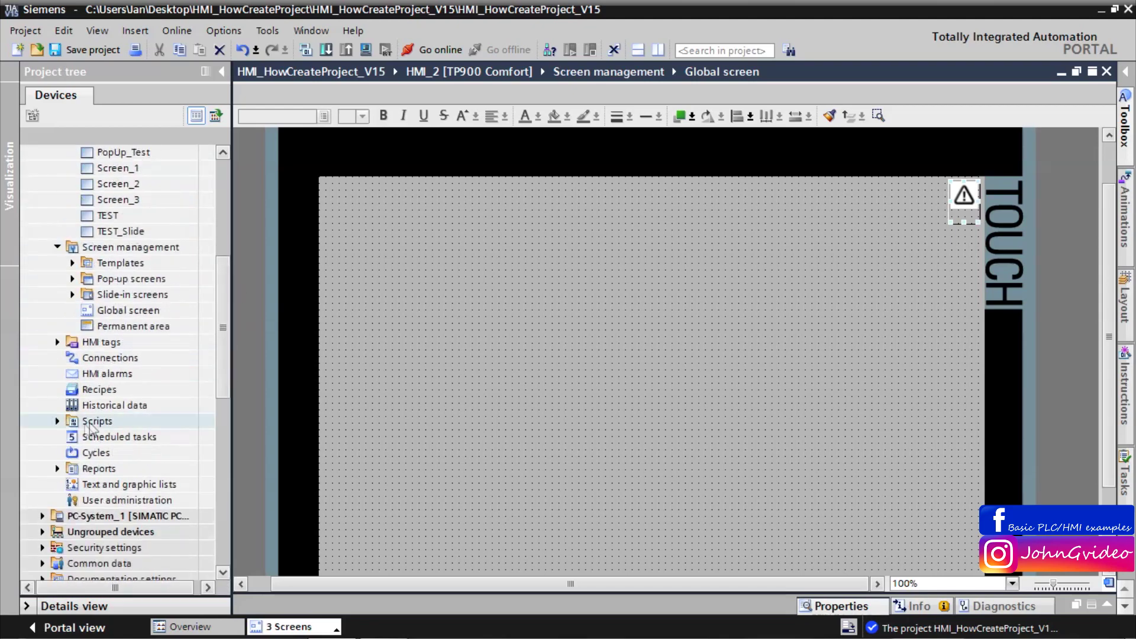
pyautogui.click(57, 421)
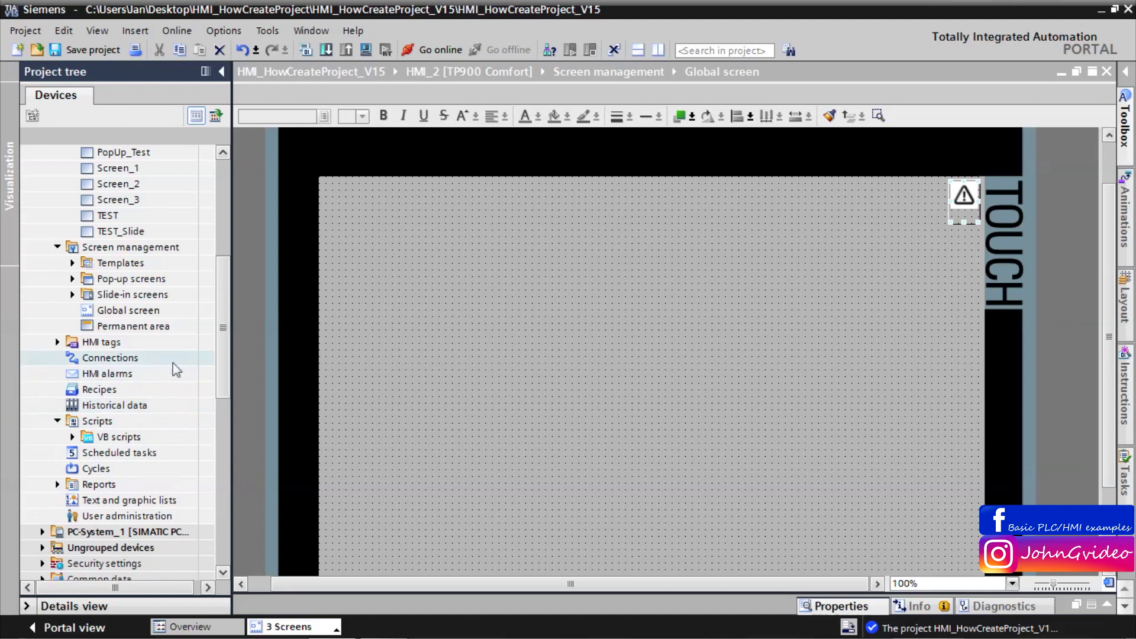
pyautogui.click(71, 437)
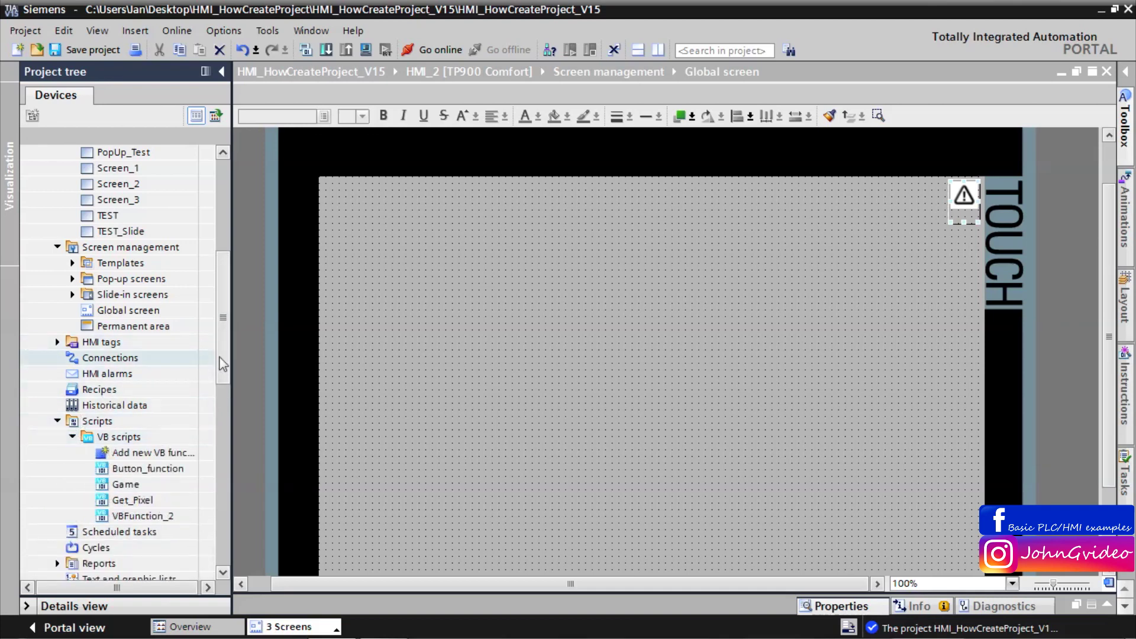
pyautogui.doubleClick(137, 459)
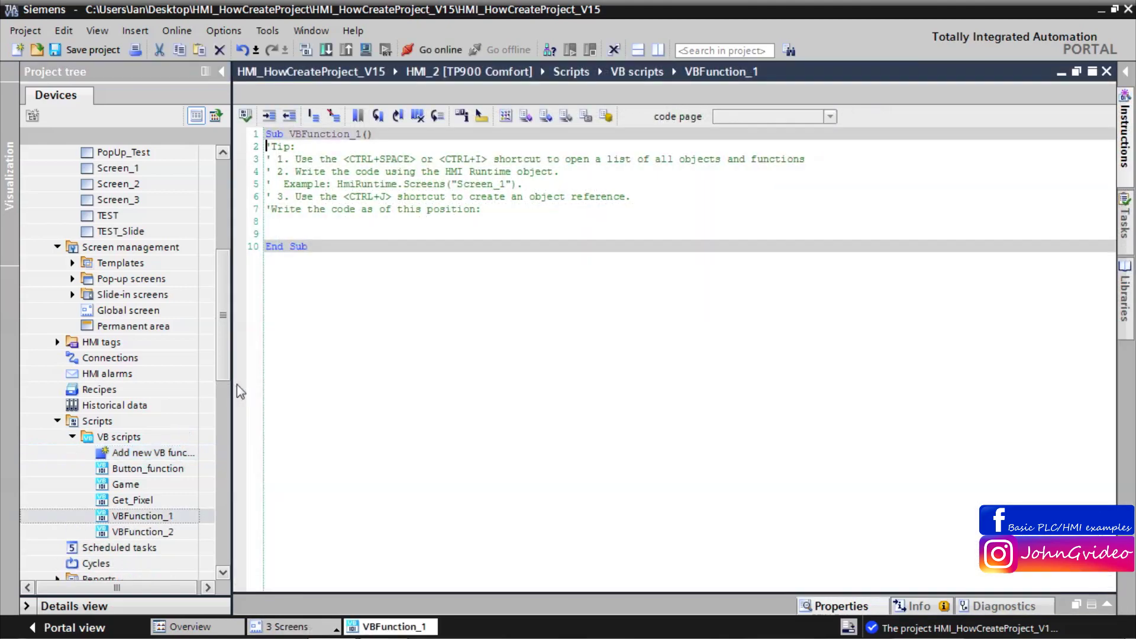
# Rename VBFunction_1 to GoToAlarms and select its template comment lines
pyautogui.click(139, 517)
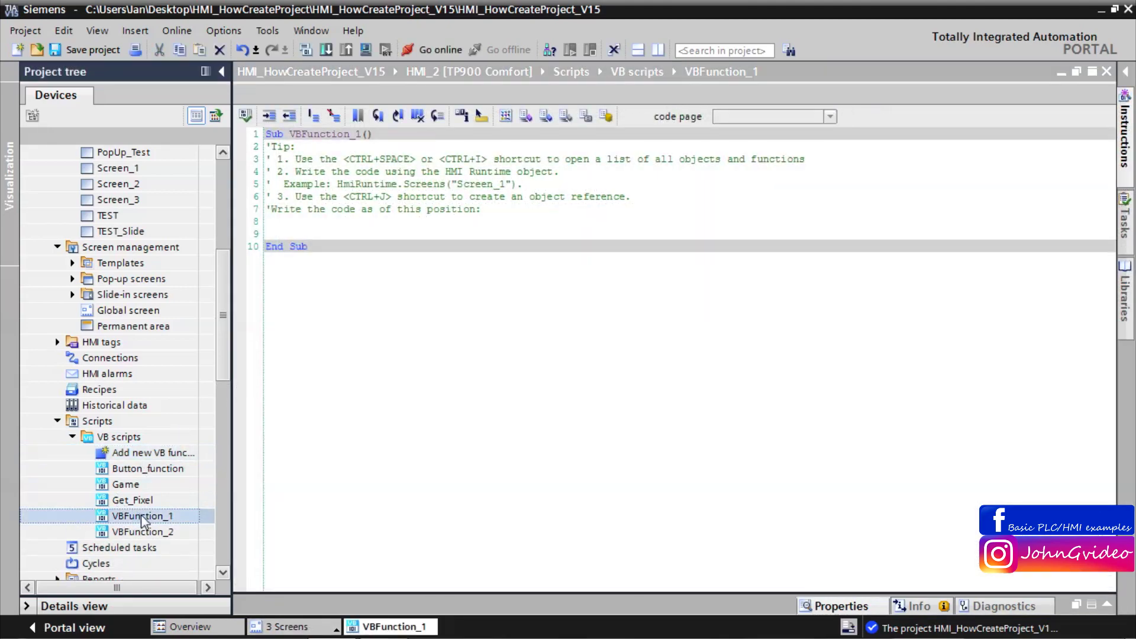
pyautogui.click(142, 519)
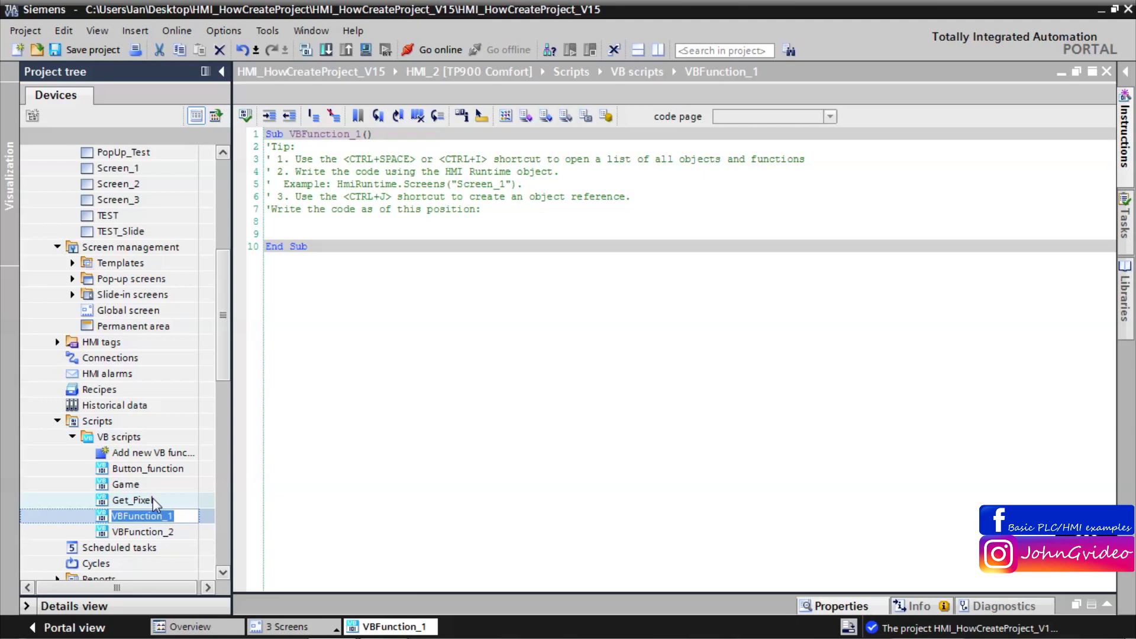
pyautogui.write('GoToAlarms')
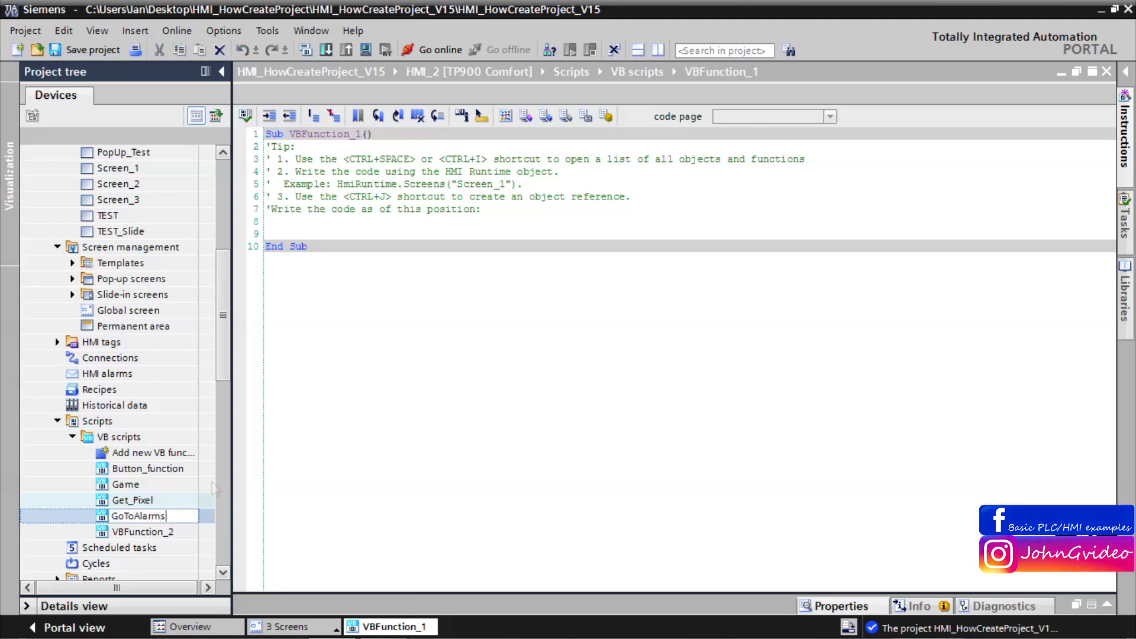
pyautogui.click(454, 433)
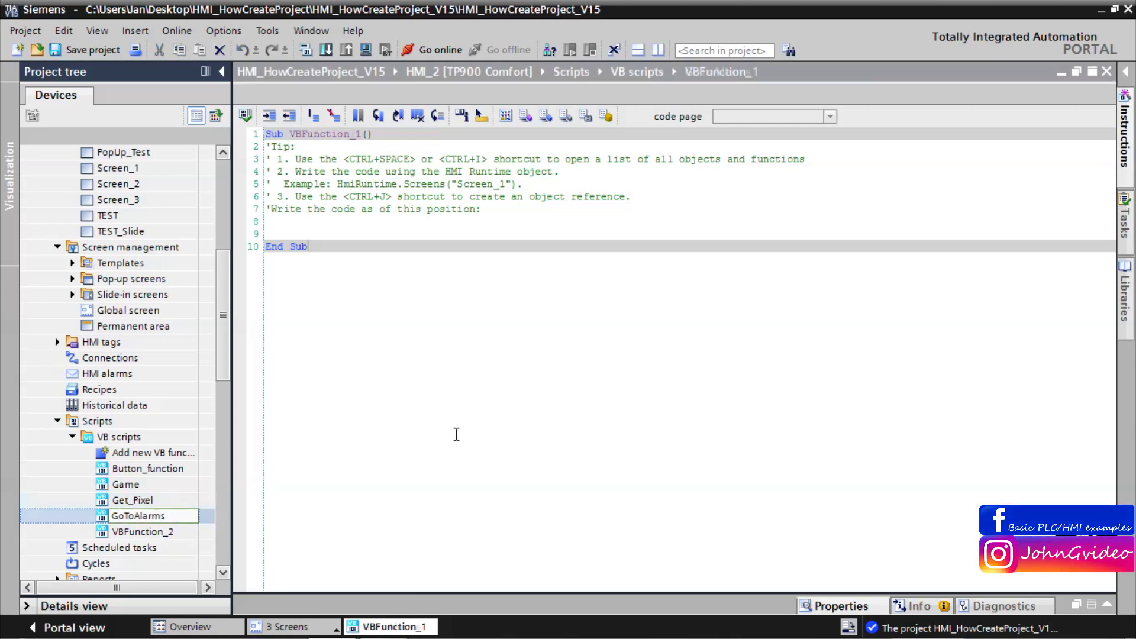
pyautogui.moveTo(490, 212); pyautogui.dragTo(250, 147)
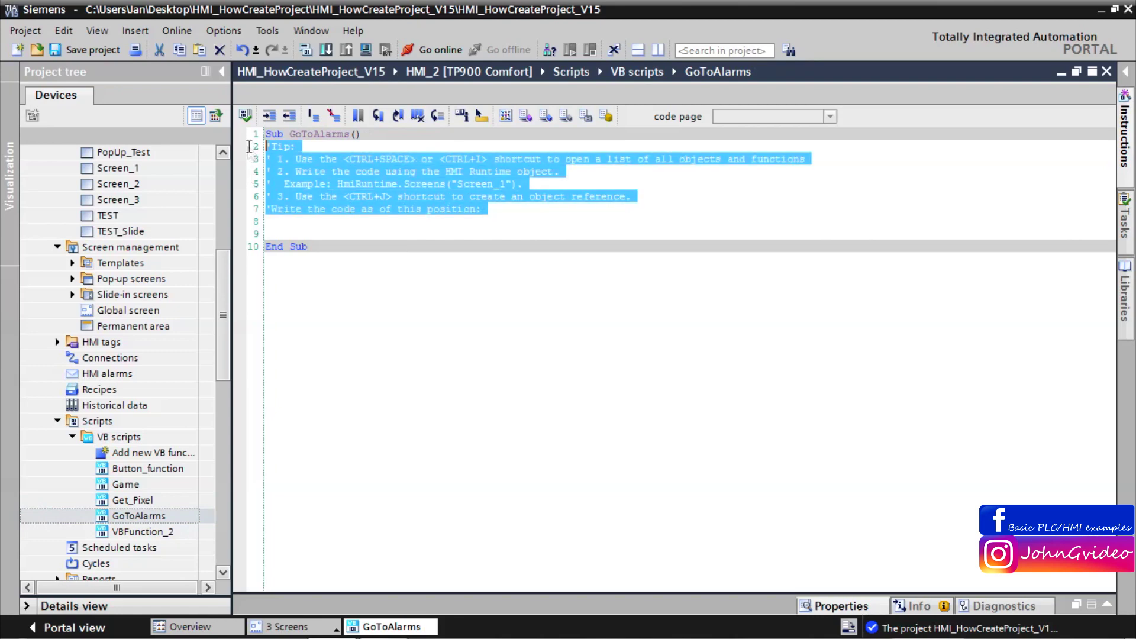
# Replace the template comments with HmiRuntime.BaseScreenName = "Alarm_screen"
pyautogui.press('Delete')
pyautogui.press('Return')
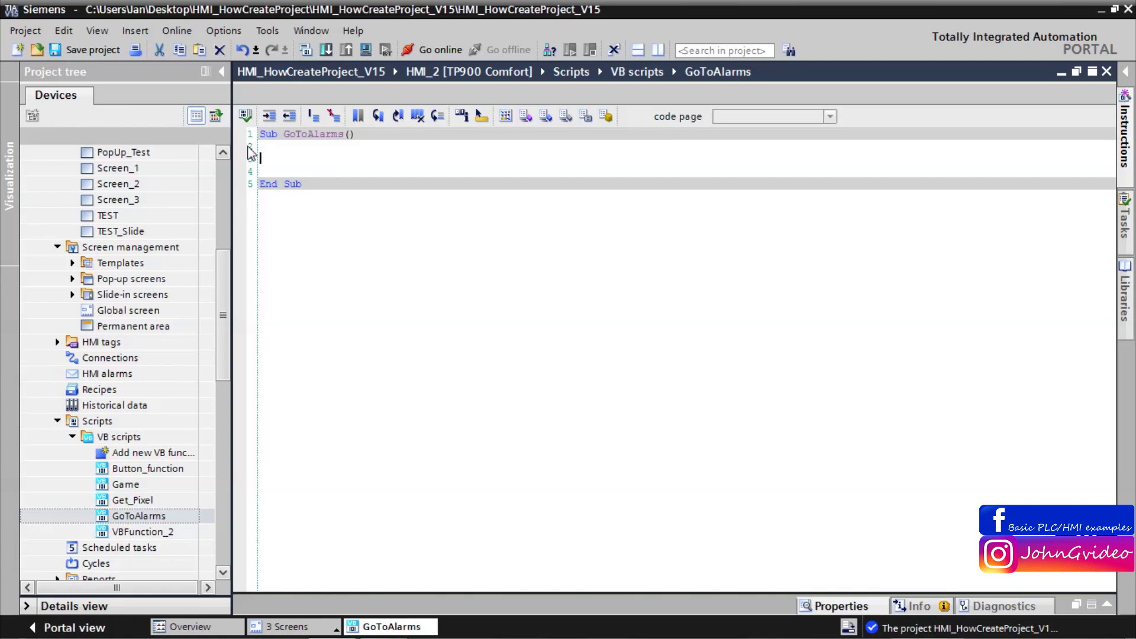
pyautogui.write('HMI')
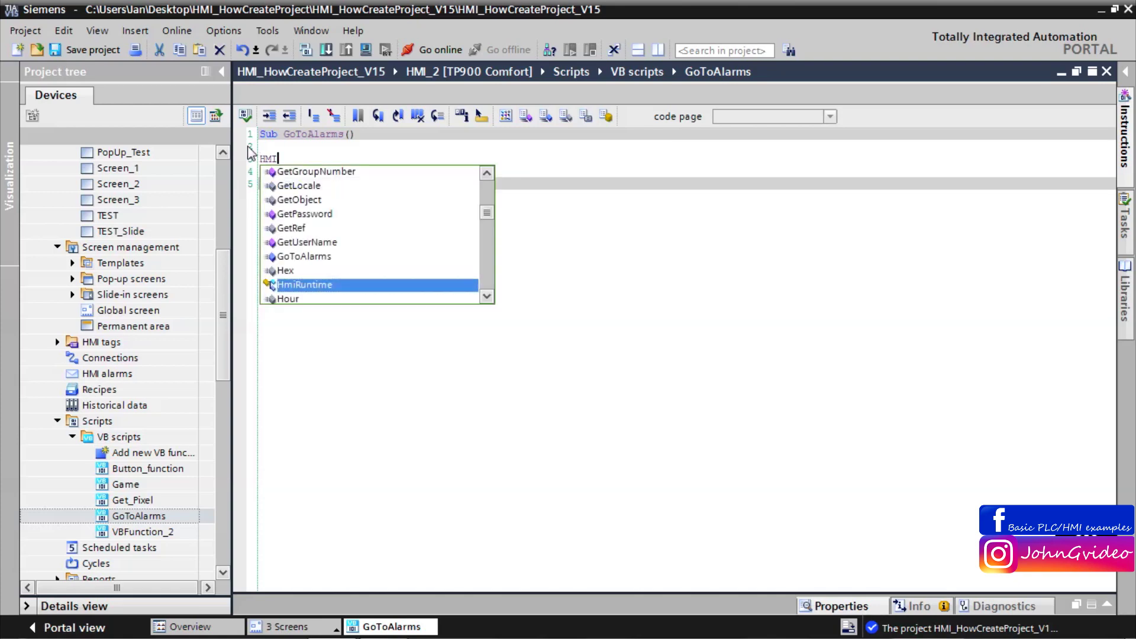
pyautogui.press('Return')
pyautogui.write('.')
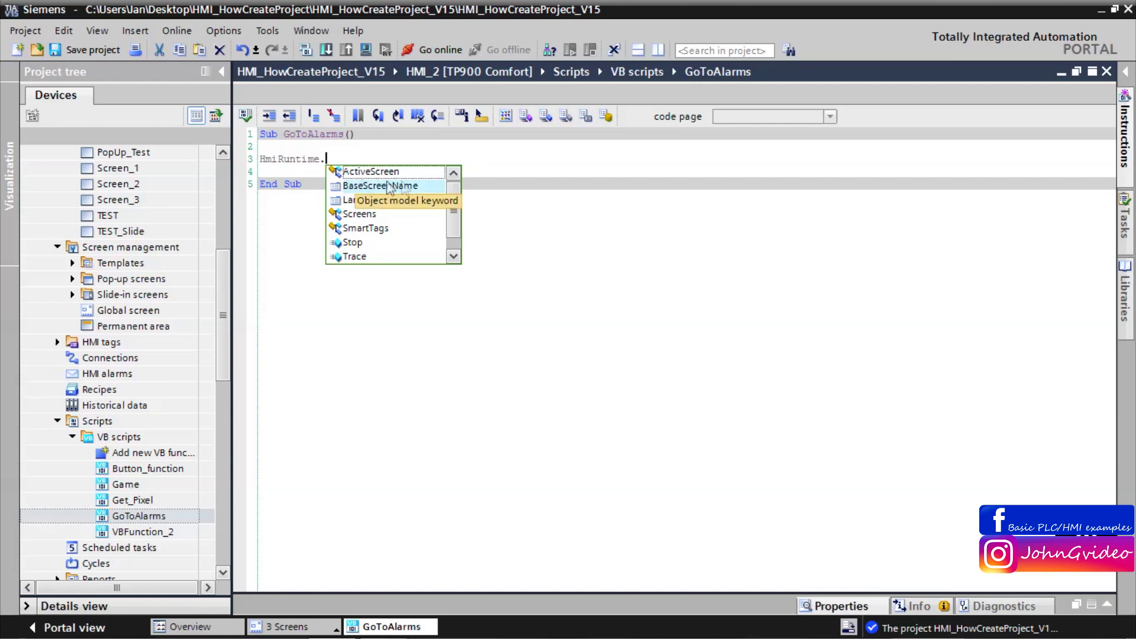
pyautogui.doubleClick(384, 186)
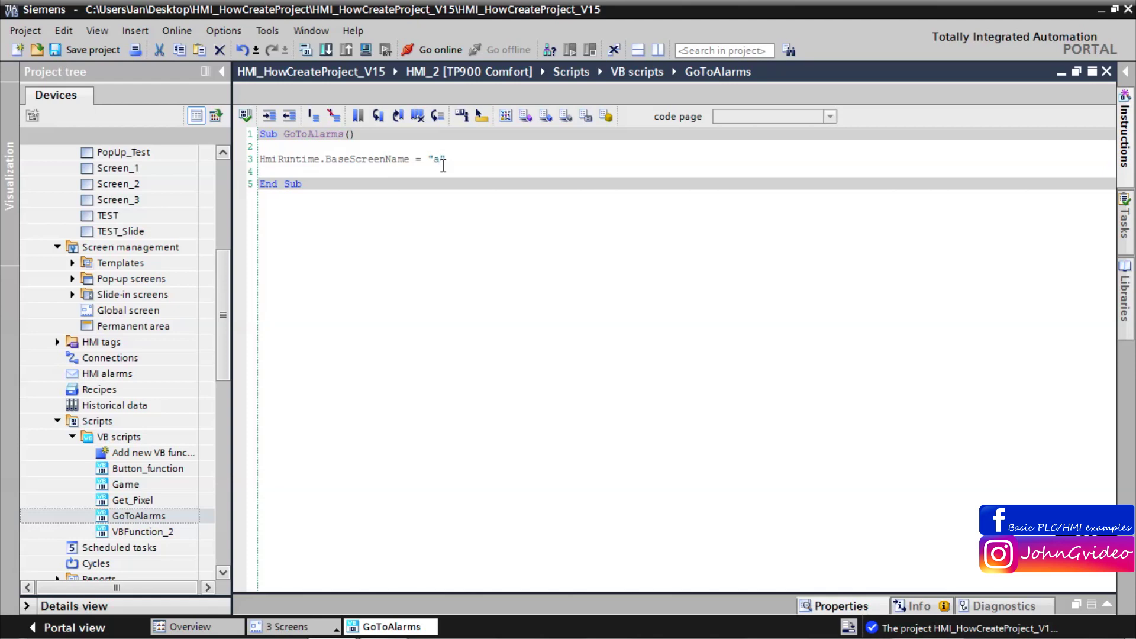
pyautogui.scroll(3, 195, 236)
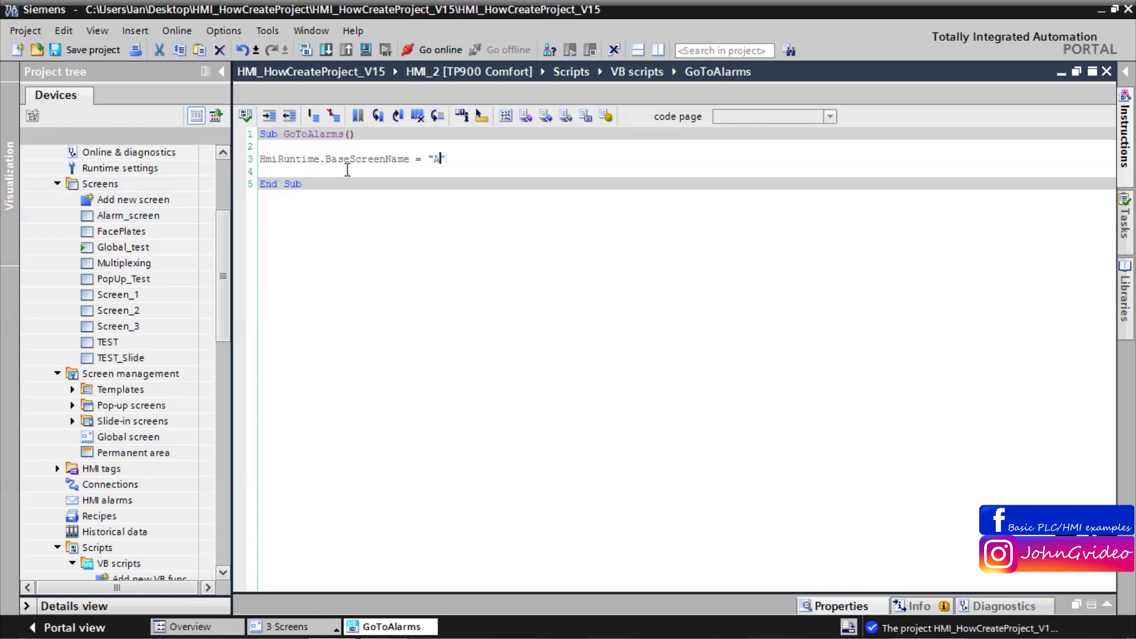
pyautogui.write('_scren')
# Compile GoToAlarms, review the syntax-check results, and save the project
pyautogui.click(246, 116)
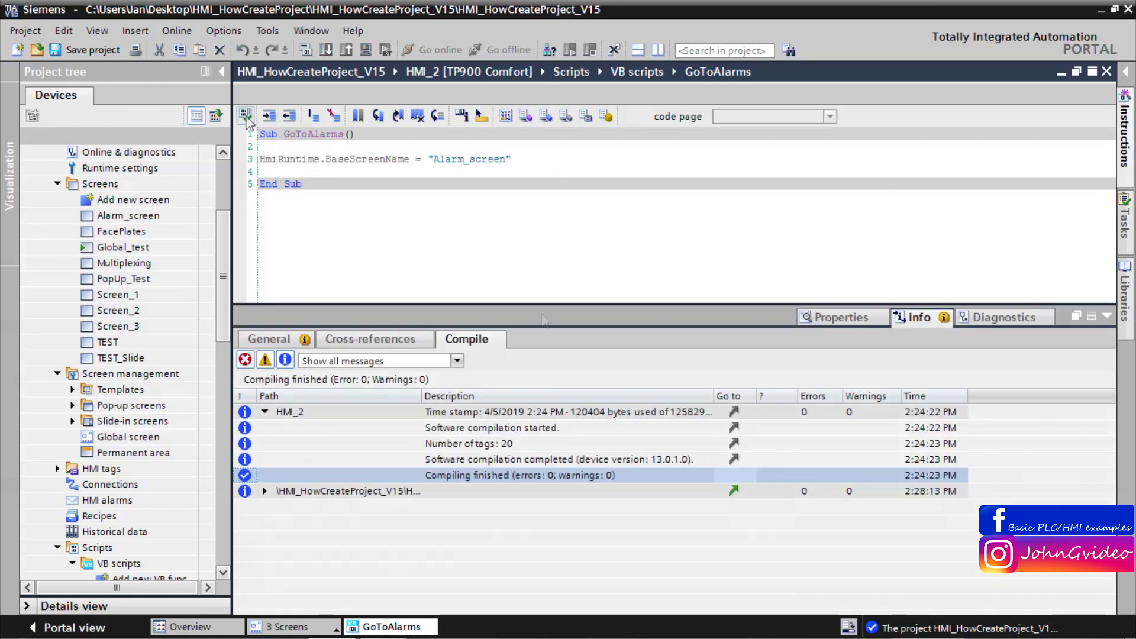
pyautogui.click(265, 492)
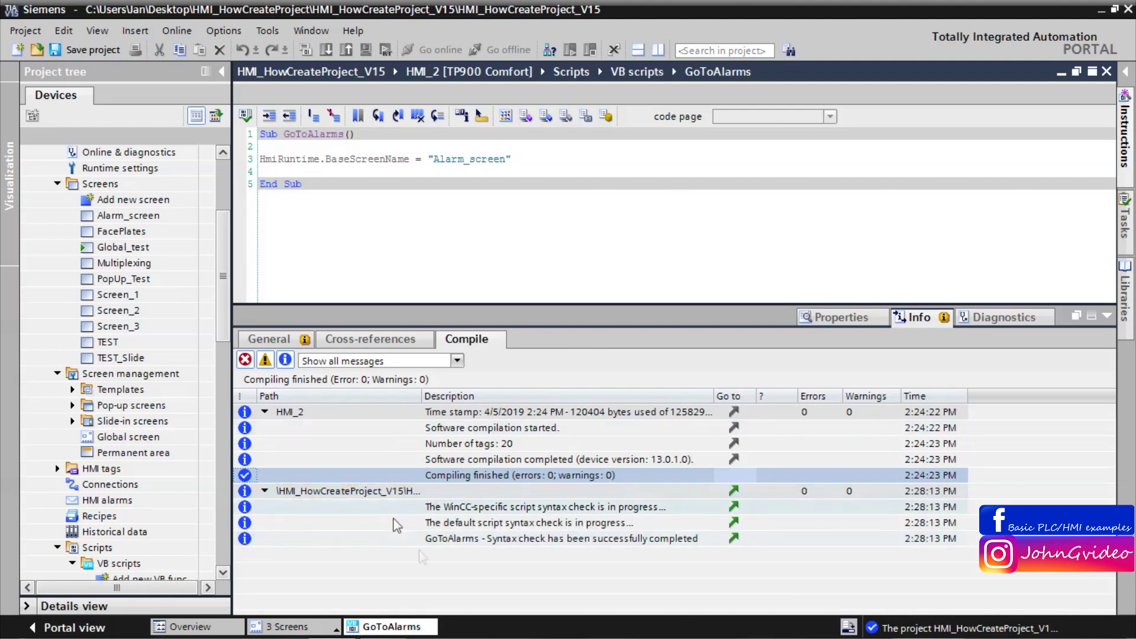
pyautogui.click(265, 491)
pyautogui.click(411, 253)
pyautogui.click(83, 51)
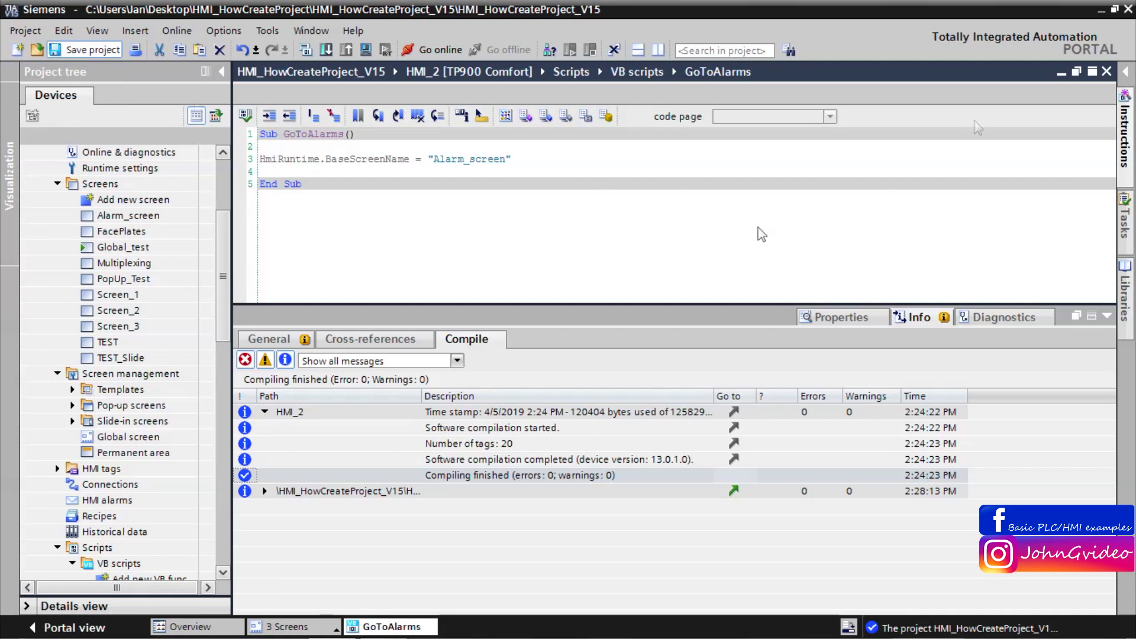
# Close the script editor and add GoToAlarms to the alarm indicator's Click when flashing event
pyautogui.click(1107, 72)
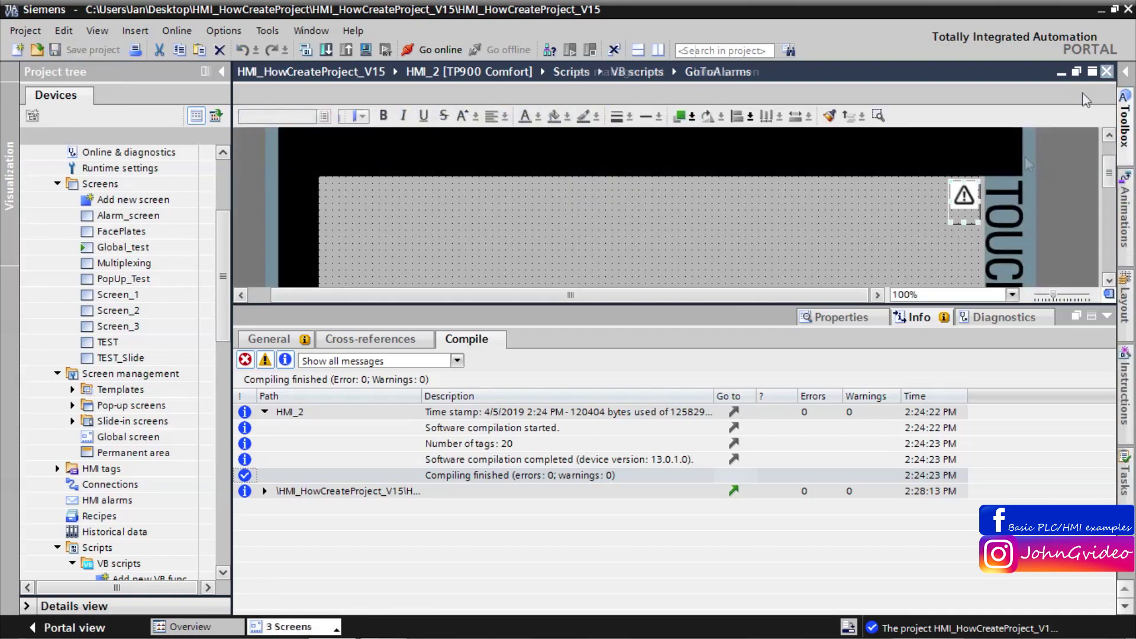
pyautogui.click(1106, 317)
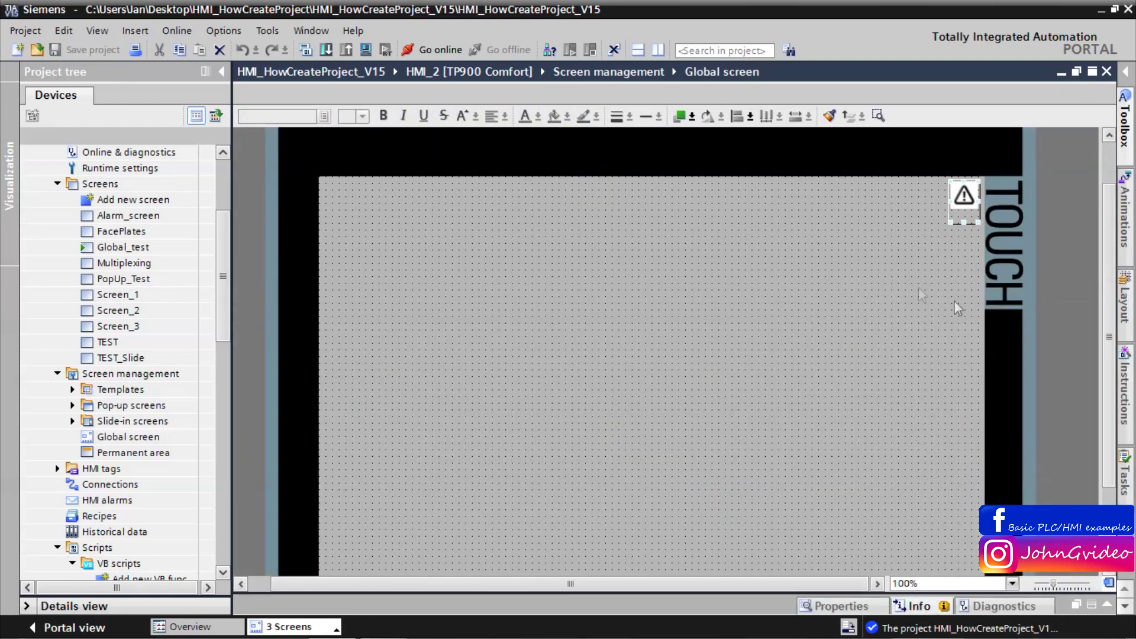
pyautogui.rightClick(961, 190)
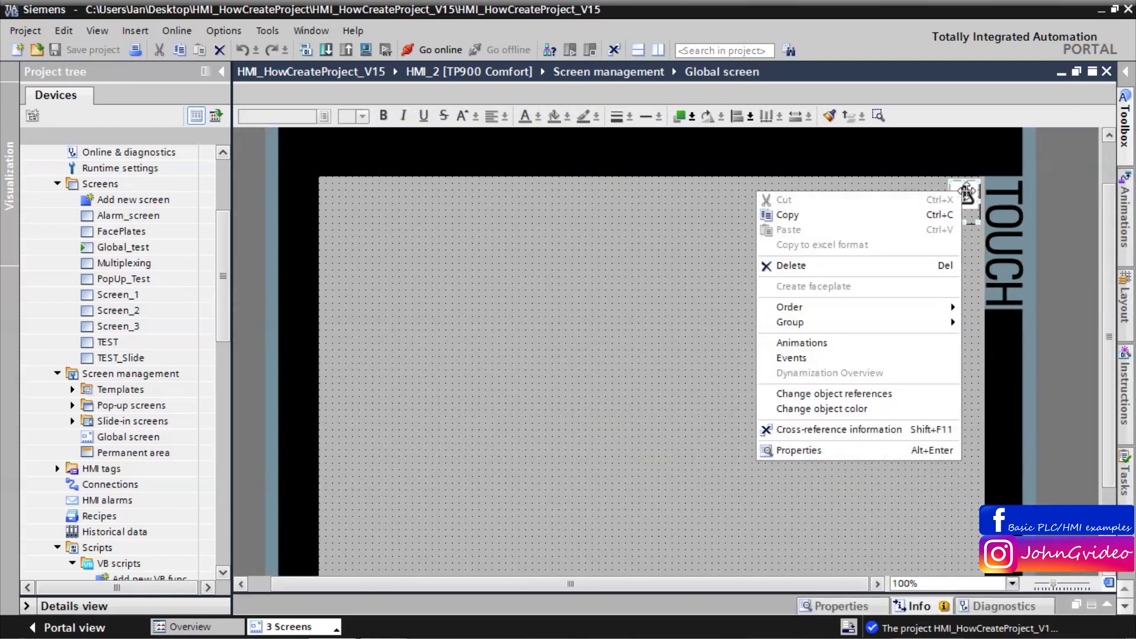
pyautogui.click(811, 357)
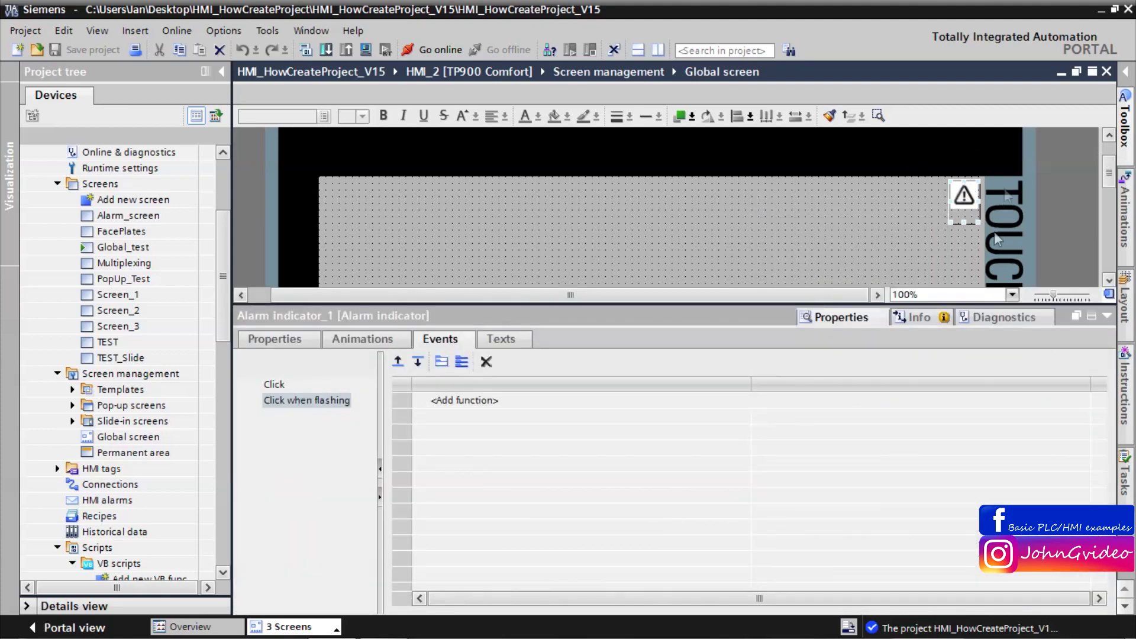
pyautogui.click(266, 401)
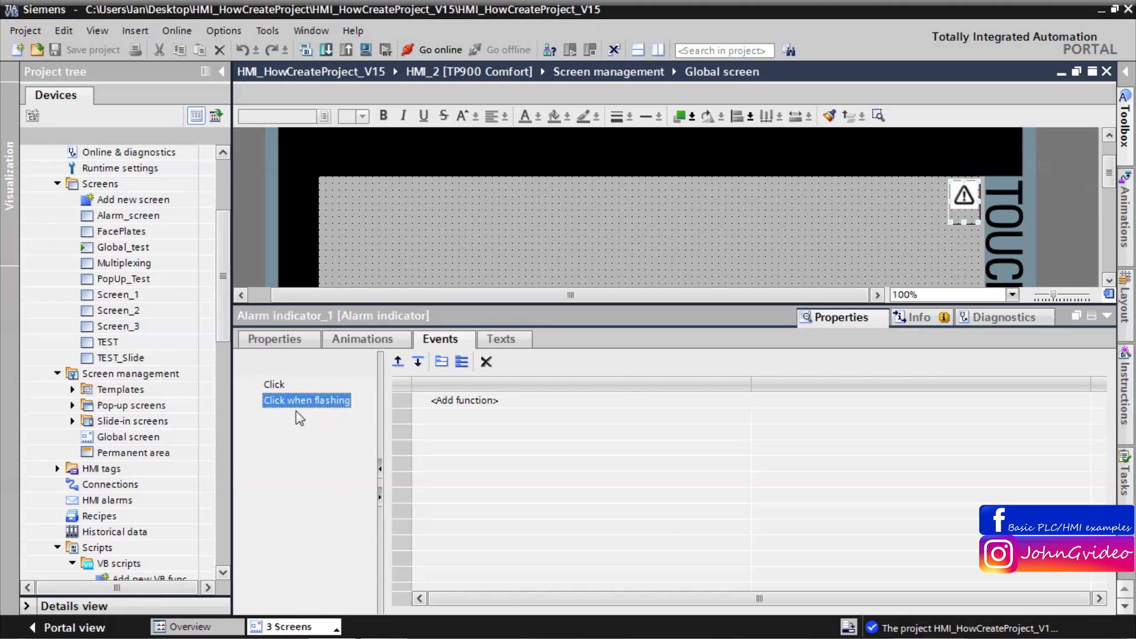
pyautogui.click(452, 400)
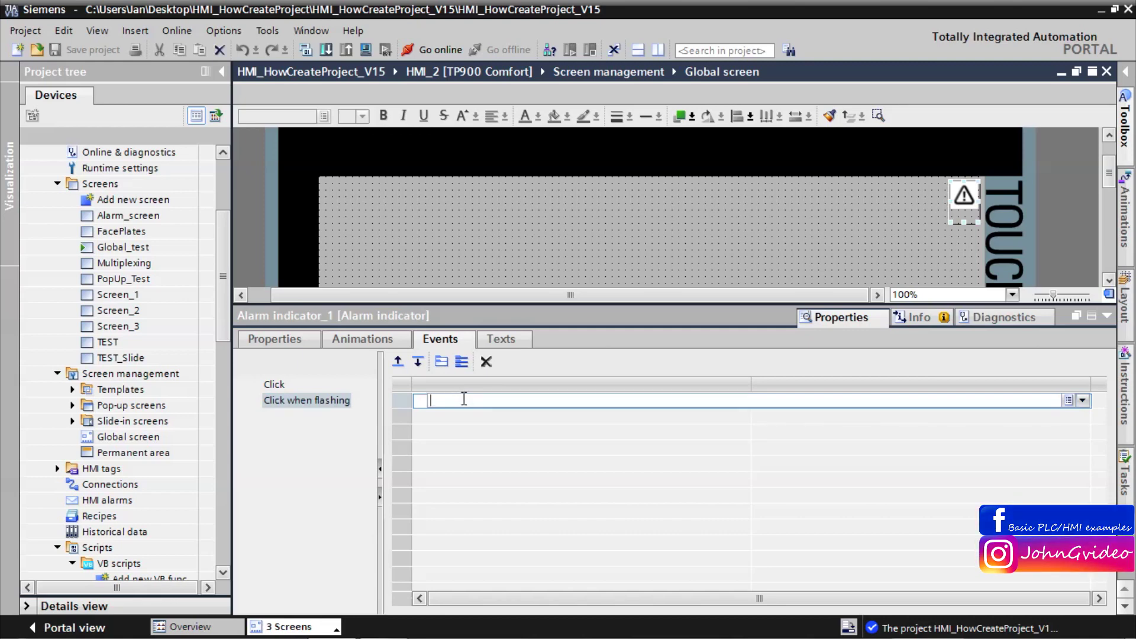
pyautogui.write('Go')
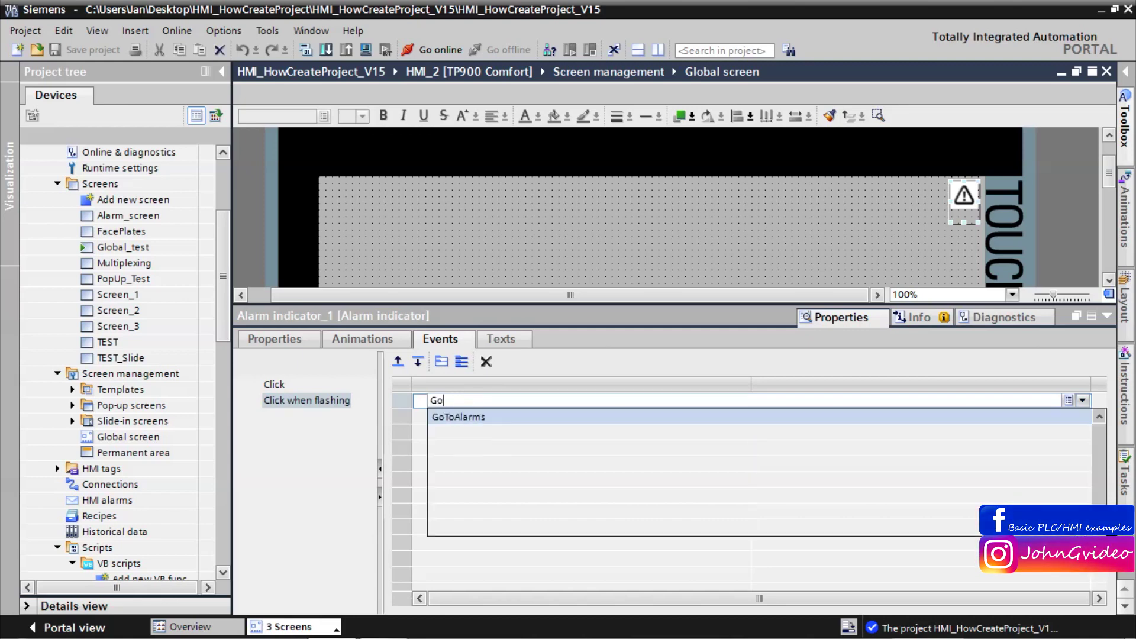
pyautogui.click(477, 417)
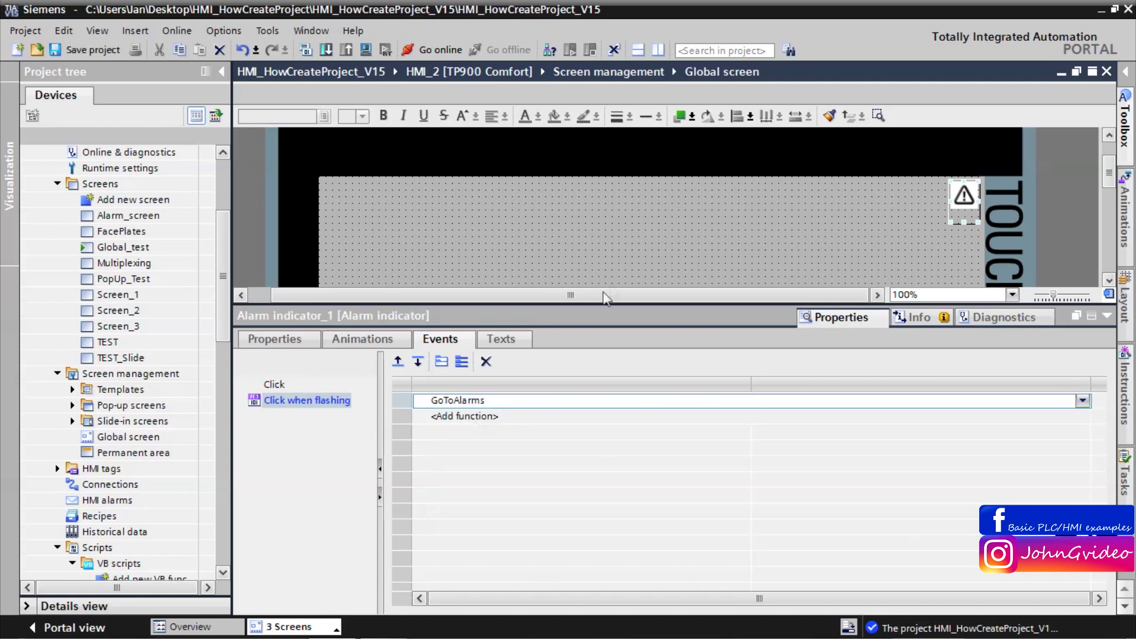
pyautogui.click(616, 260)
# Hide the properties panel and save the project
pyautogui.hotkey('ctrl', '5')
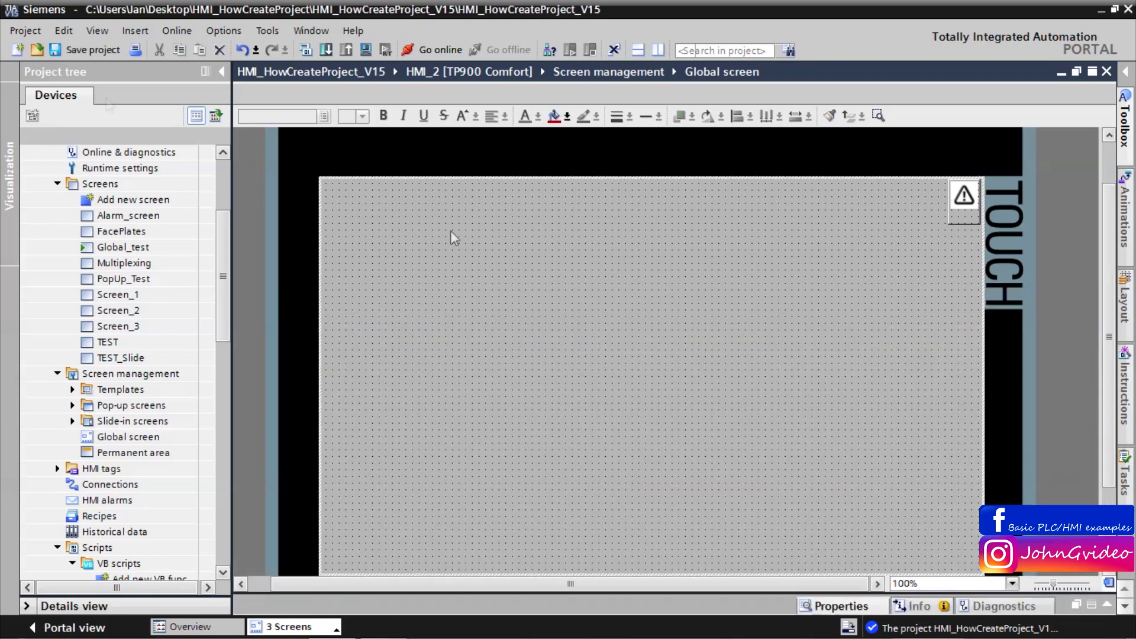
pyautogui.click(86, 47)
pyautogui.scroll(1, 222, 273)
# Switch to Global_test and start the runtime simulation with Ctrl+B
pyautogui.click(323, 627)
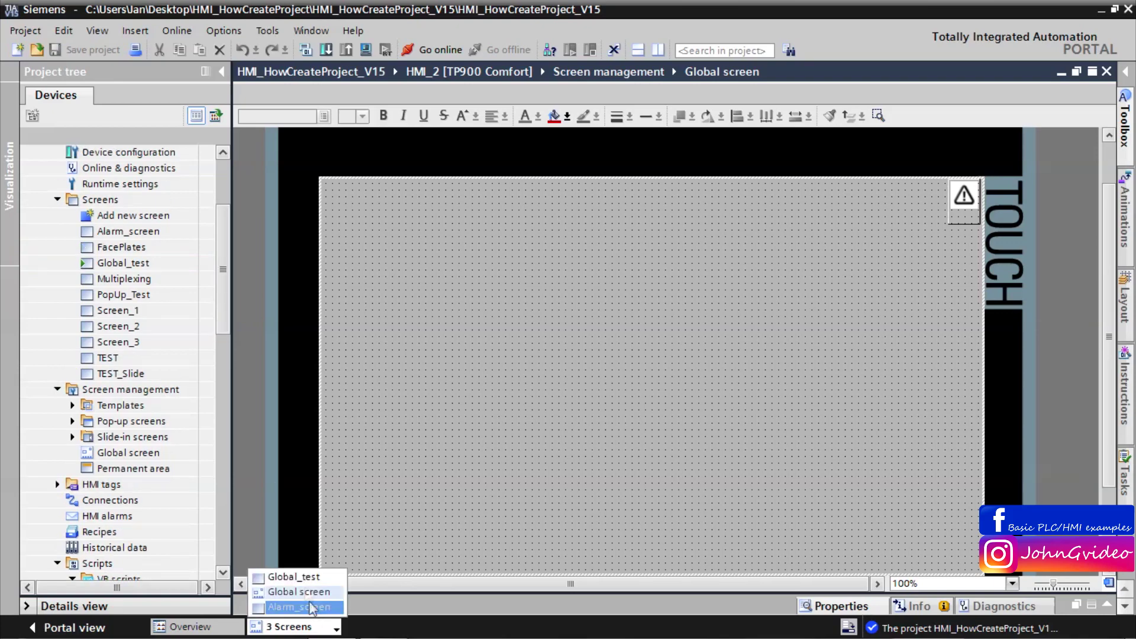
pyautogui.click(294, 577)
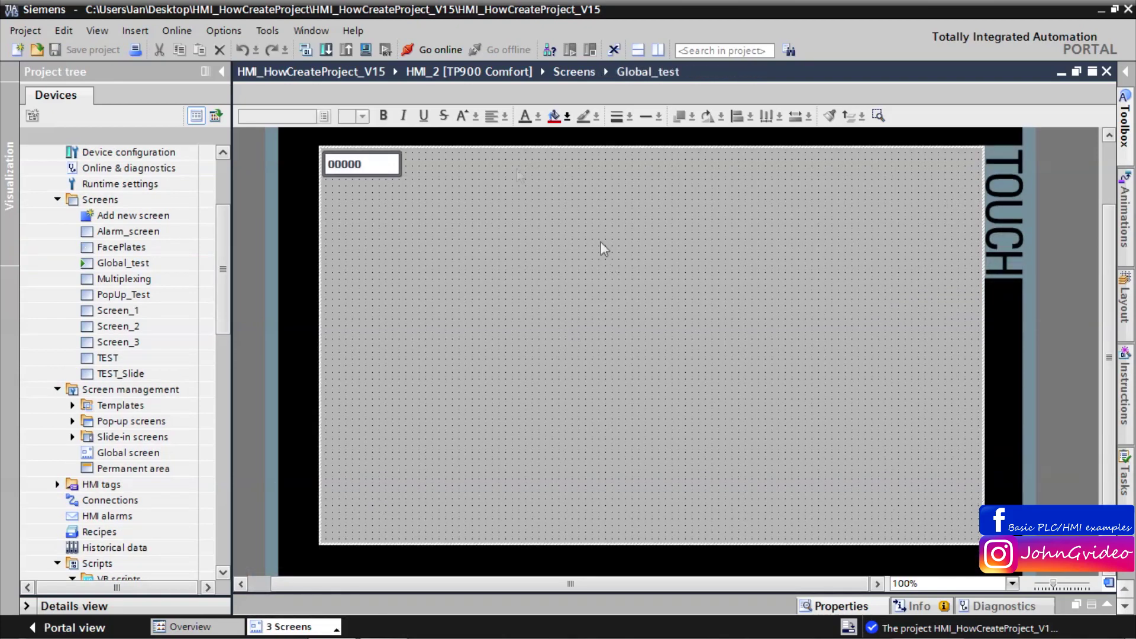
pyautogui.hotkey('ctrl', 'b')
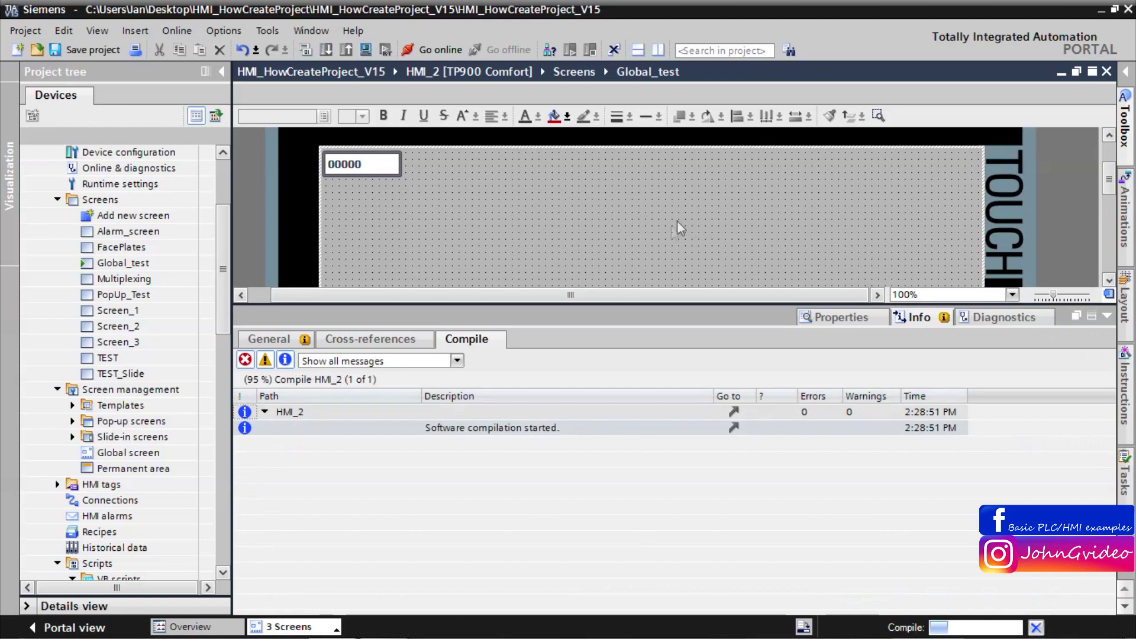
pyautogui.click(675, 375)
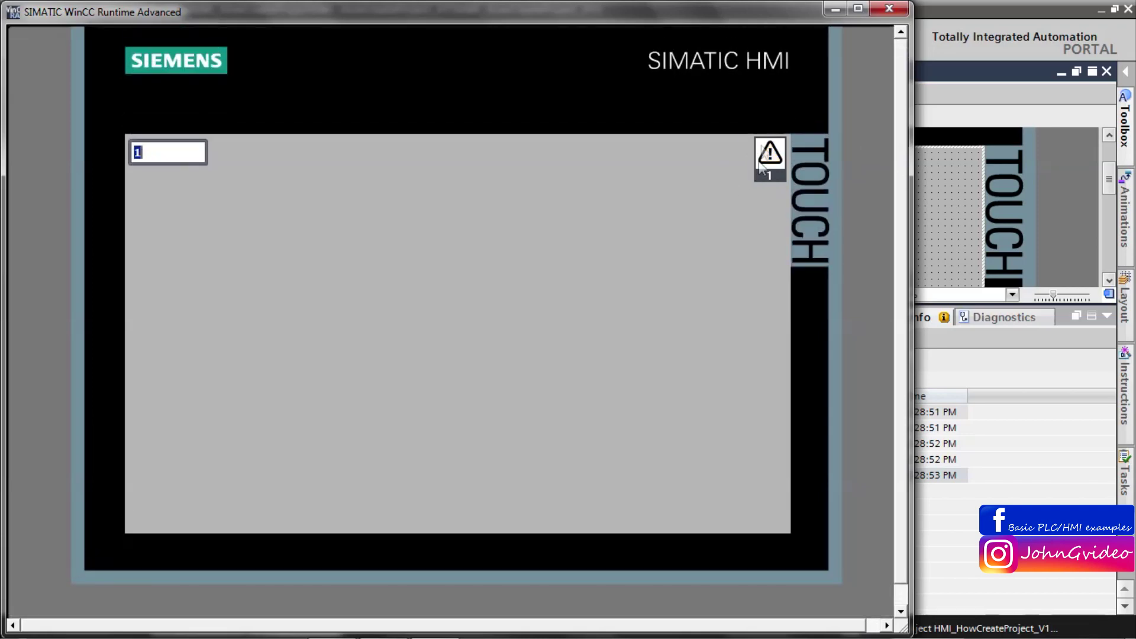
# Verify the alarm indicator opens Alarm_screen and return to Global_test twice
pyautogui.click(771, 156)
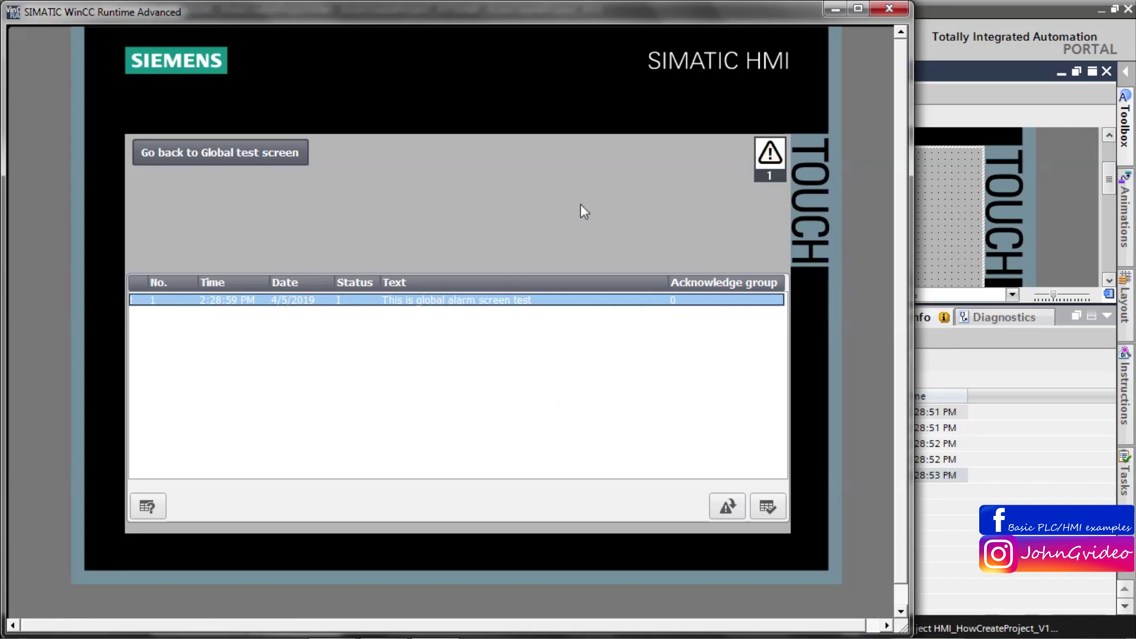
pyautogui.click(294, 156)
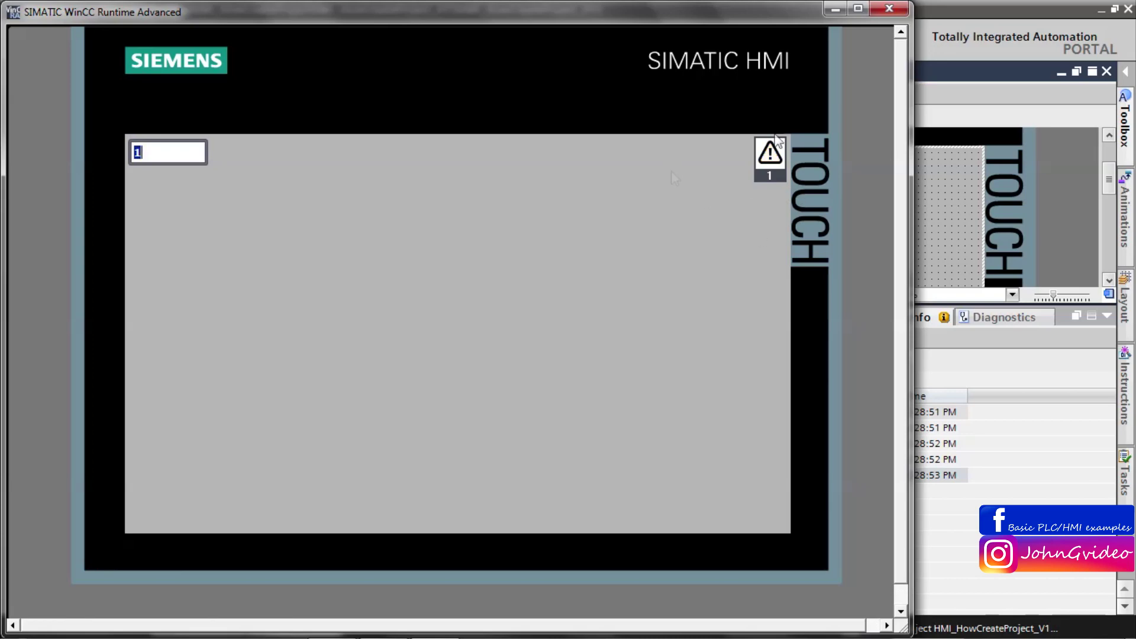
pyautogui.click(769, 155)
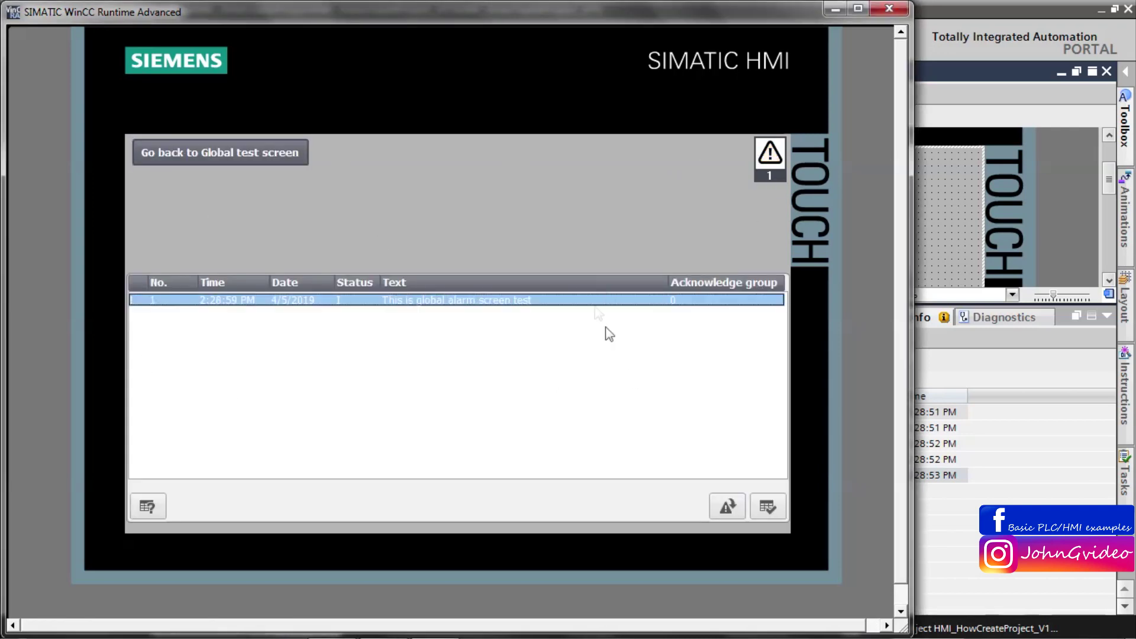
pyautogui.click(246, 153)
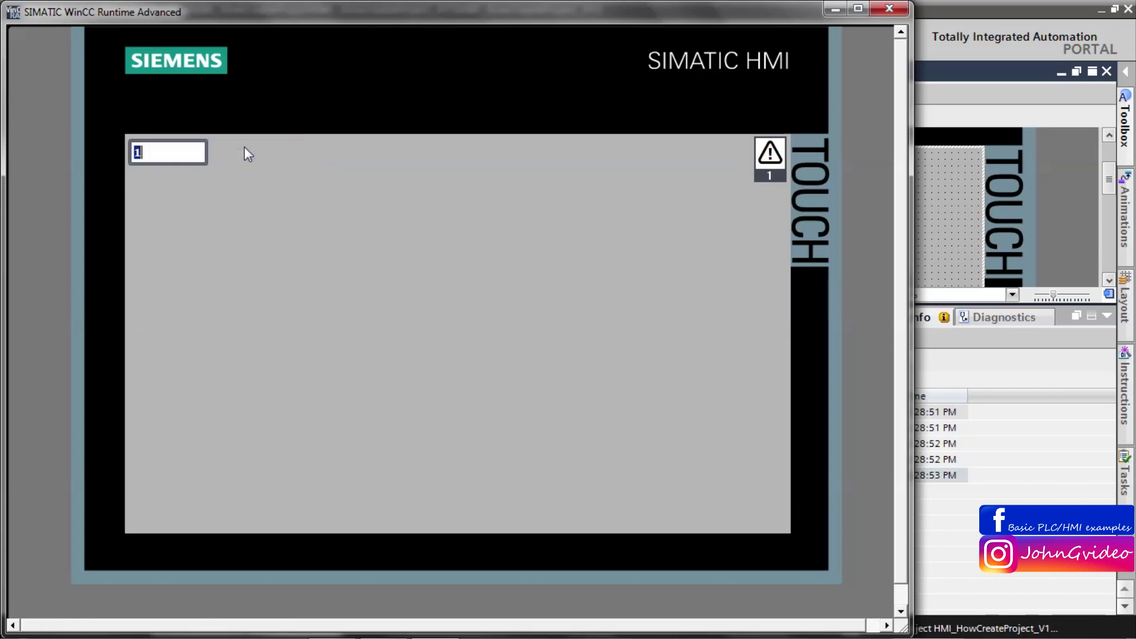
# Enter 0 in the I/O field, acknowledge the alarm on Alarm_screen, and go back
pyautogui.write('0')
pyautogui.press('Return')
pyautogui.click(770, 155)
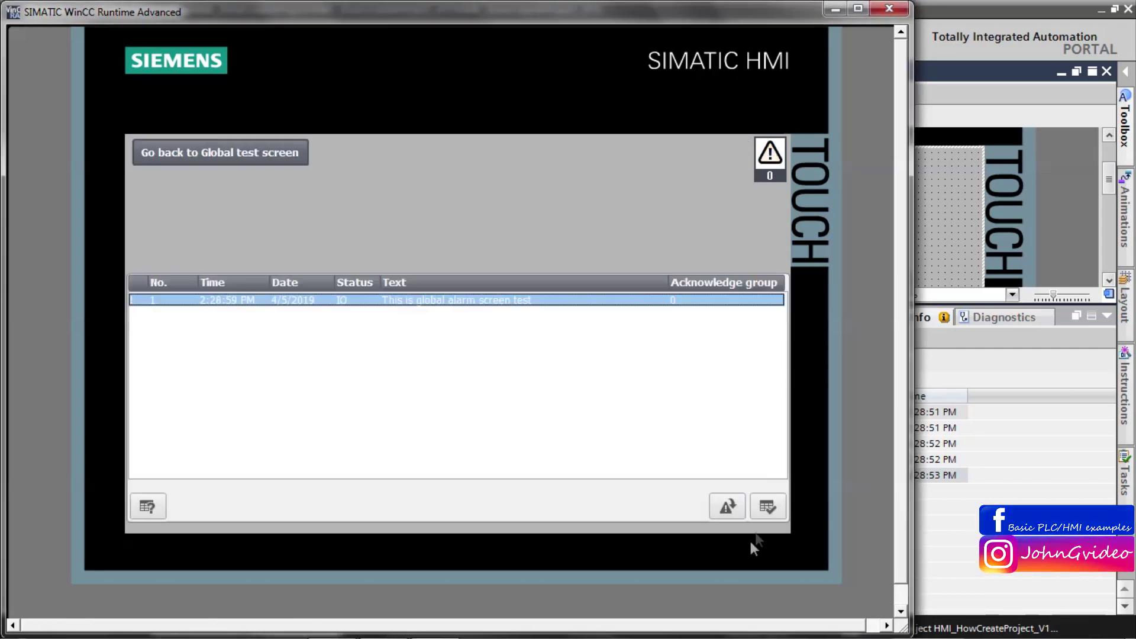
pyautogui.click(761, 510)
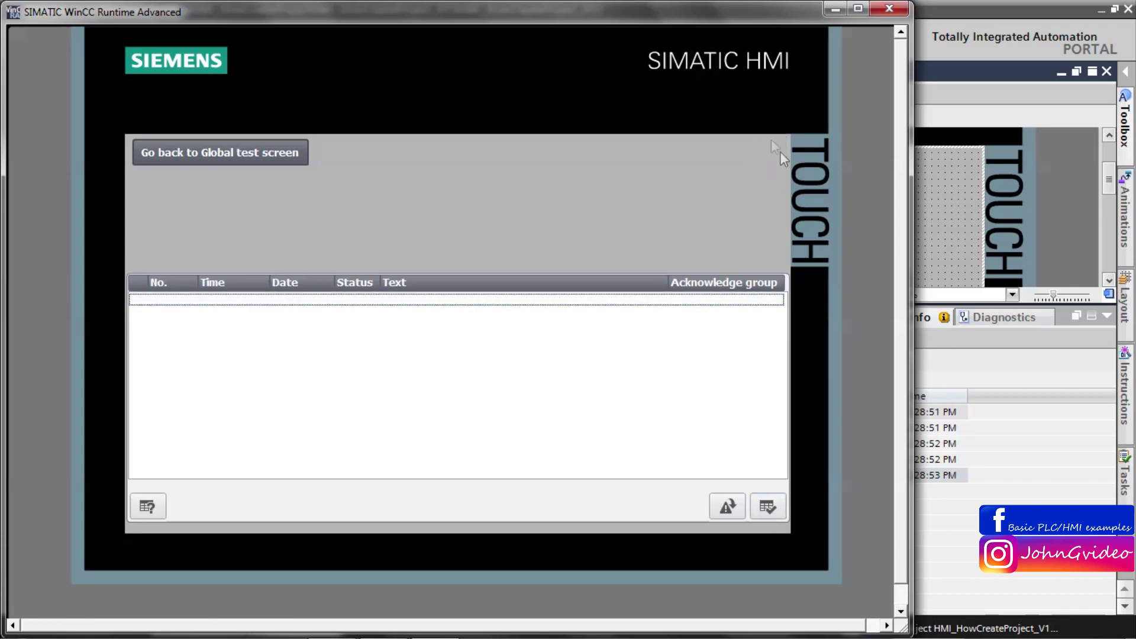
pyautogui.click(239, 152)
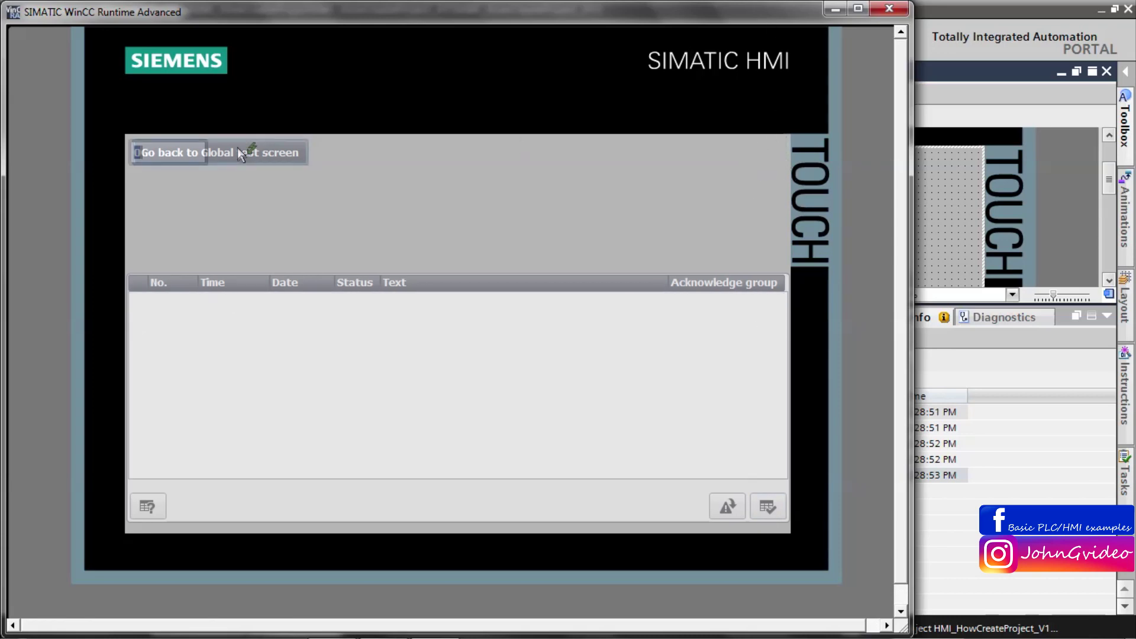
# Close WinCC Runtime and collapse the compile results panel
pyautogui.click(888, 9)
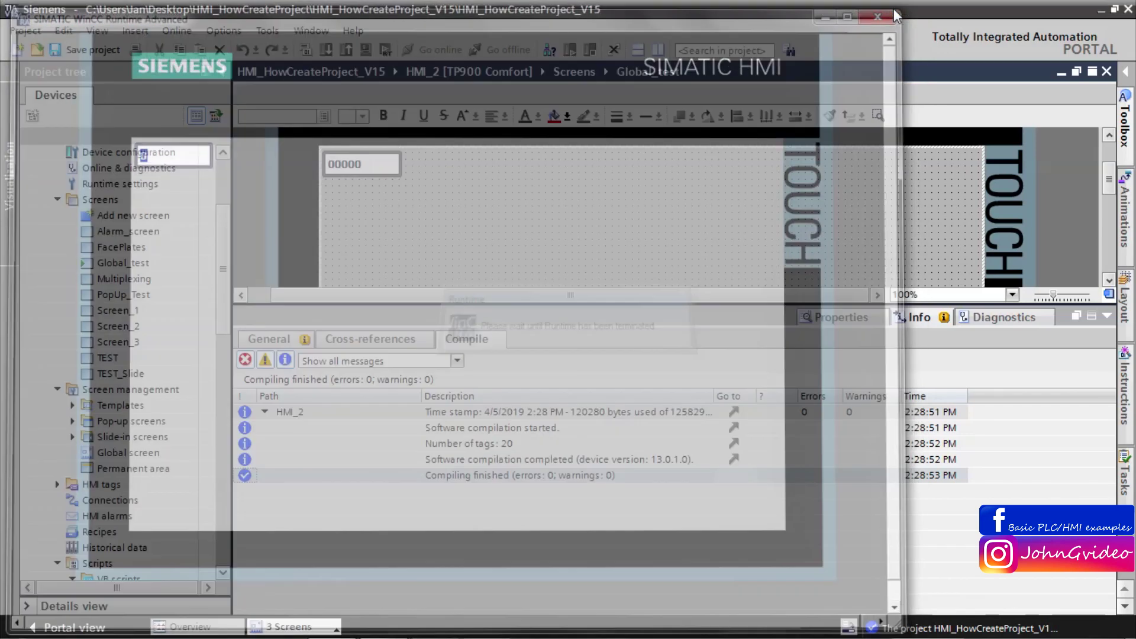
pyautogui.click(1107, 318)
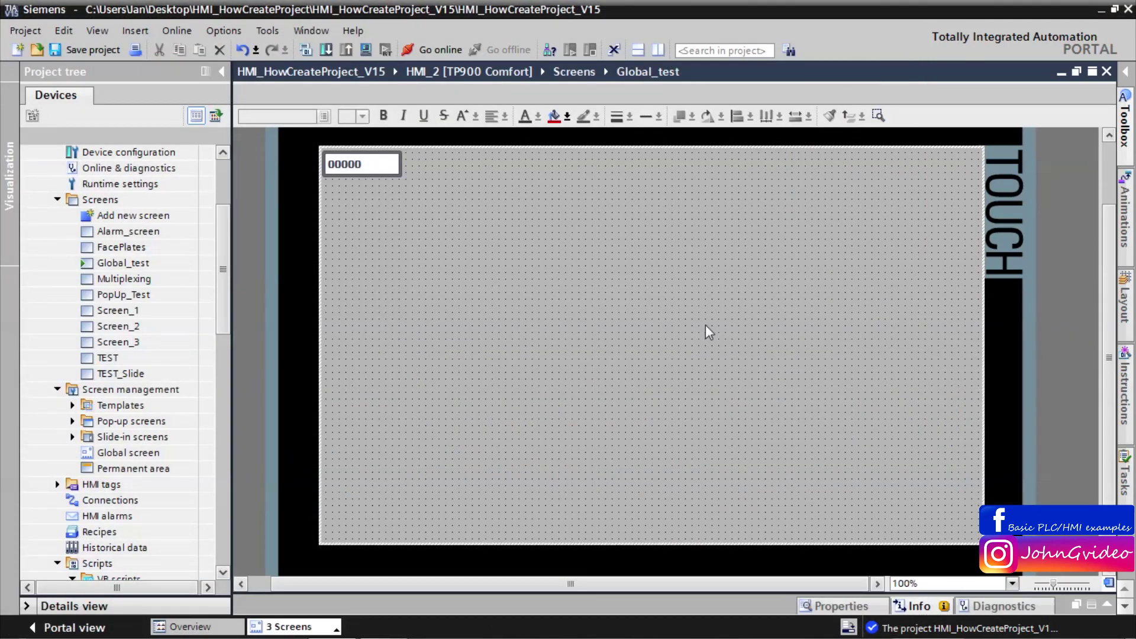